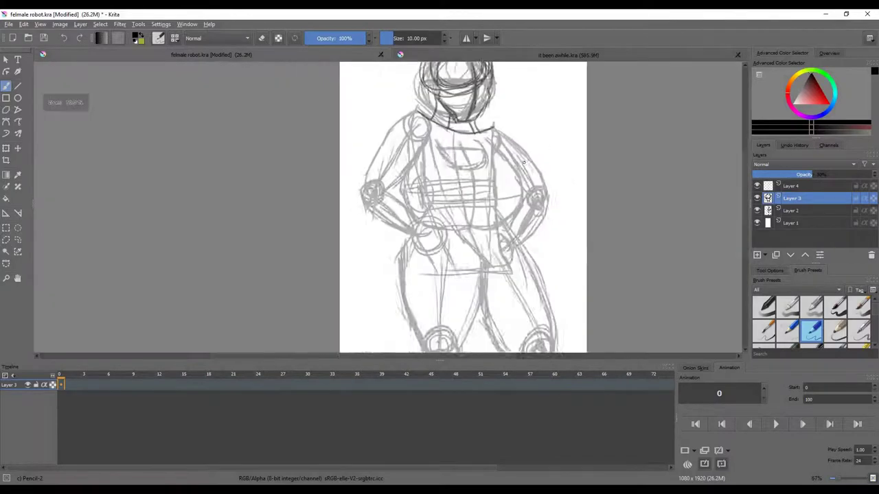
# Step: Sketch darker outlines over both bent arms of the robot on Layer 3, following the rough guides
pyautogui.moveTo(547, 158); pyautogui.dragTo(575, 234)
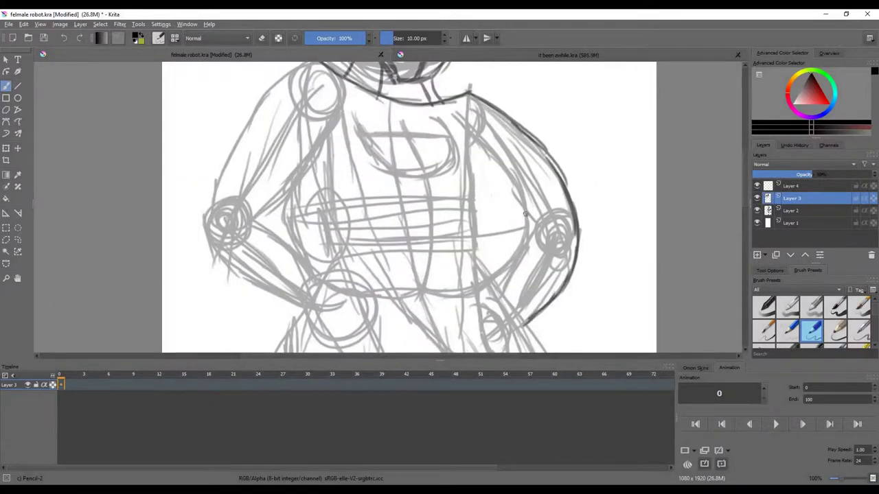
pyautogui.press('2')
pyautogui.press('1')
pyautogui.moveTo(475, 128); pyautogui.dragTo(374, 271)
pyautogui.moveTo(393, 236); pyautogui.dragTo(396, 270)
pyautogui.moveTo(448, 107); pyautogui.dragTo(397, 171)
pyautogui.scroll(-2, 481, 172)
pyautogui.scroll(2, 460, 298)
pyautogui.moveTo(431, 131); pyautogui.dragTo(503, 191)
pyautogui.moveTo(390, 155); pyautogui.dragTo(482, 213)
# Step: Sketch the wrist, palm, thumb and spread fingers of the hand resting on the hip at the drawing's left
pyautogui.scroll(1, 480, 206)
pyautogui.scroll(2, 408, 141)
pyautogui.moveTo(443, 165)
pyautogui.mouseDown()
pyautogui.moveTo(389, 254)
pyautogui.moveTo(517, 212)
pyautogui.mouseUp()
pyautogui.moveTo(447, 168); pyautogui.dragTo(549, 207)
pyautogui.moveTo(541, 210); pyautogui.dragTo(475, 310)
pyautogui.moveTo(396, 253); pyautogui.dragTo(484, 303)
pyautogui.moveTo(420, 261)
pyautogui.mouseDown()
pyautogui.moveTo(496, 326)
pyautogui.moveTo(469, 302)
pyautogui.mouseUp()
pyautogui.moveTo(449, 148)
pyautogui.mouseDown()
pyautogui.moveTo(516, 134)
pyautogui.moveTo(519, 146)
pyautogui.mouseUp()
pyautogui.moveTo(439, 143); pyautogui.dragTo(518, 135)
pyautogui.moveTo(466, 273); pyautogui.dragTo(541, 316)
pyautogui.moveTo(483, 252); pyautogui.dragTo(568, 297)
pyautogui.moveTo(513, 197)
pyautogui.mouseDown()
pyautogui.moveTo(584, 219)
pyautogui.moveTo(625, 213)
pyautogui.mouseUp()
pyautogui.moveTo(500, 221); pyautogui.dragTo(618, 275)
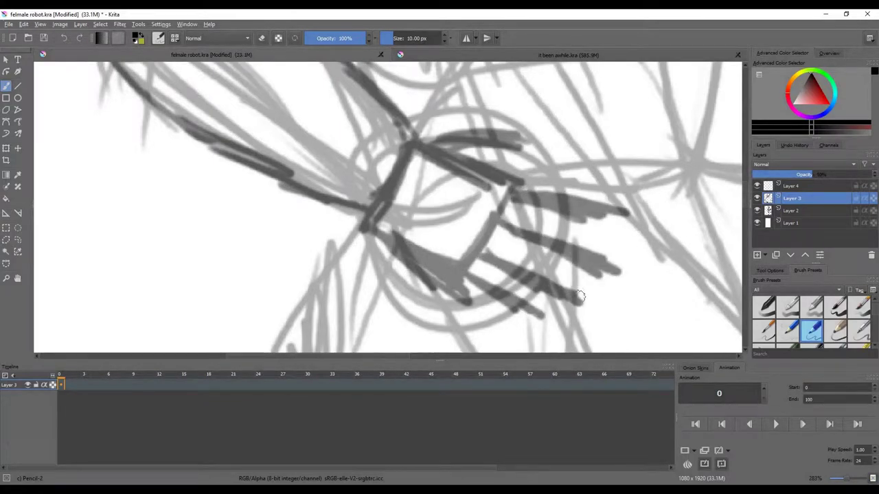
# Step: Sketch darker inner and outer thigh edges on the robot's leg at the drawing's left
pyautogui.scroll(-5, 575, 271)
pyautogui.scroll(1, 574, 270)
pyautogui.moveTo(519, 329)
pyautogui.mouseDown()
pyautogui.moveTo(543, 267)
pyautogui.moveTo(532, 166)
pyautogui.mouseUp()
pyautogui.moveTo(607, 113); pyautogui.dragTo(595, 163)
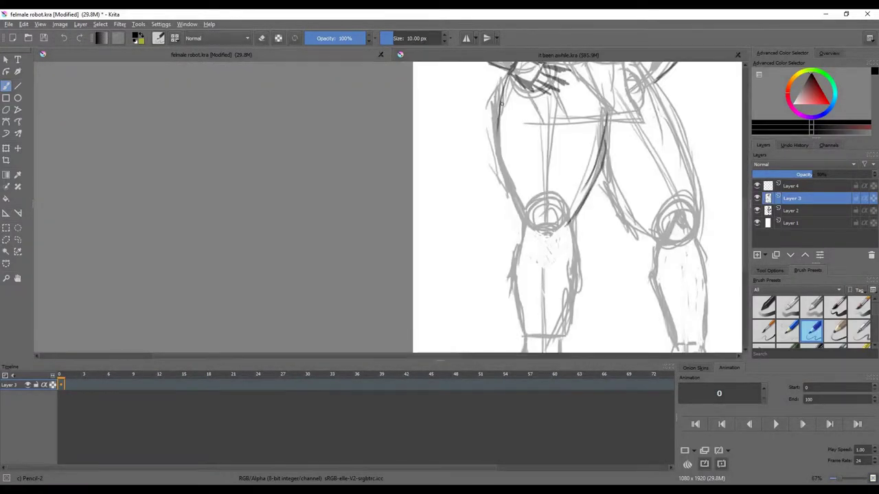
# Step: Sketch the knee circle, shin outline and ankle of the leg at the drawing's left
pyautogui.moveTo(567, 208); pyautogui.dragTo(527, 219)
pyautogui.scroll(1, 520, 332)
pyautogui.moveTo(520, 332); pyautogui.dragTo(535, 264)
pyautogui.moveTo(608, 96); pyautogui.dragTo(595, 271)
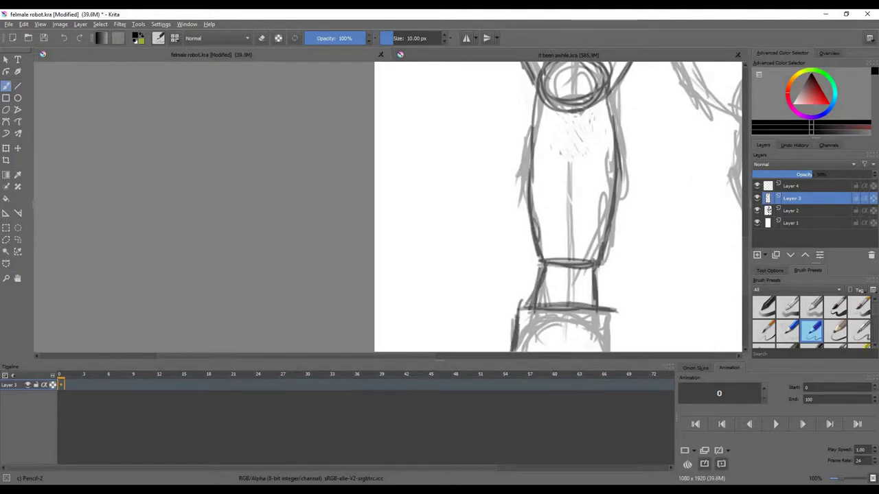
# Step: Sketch bands and sides on the first boot and darken the thigh outline of the leg at the drawing's right
pyautogui.scroll(-3, 554, 318)
pyautogui.scroll(2, 590, 281)
pyautogui.moveTo(524, 145)
pyautogui.mouseDown()
pyautogui.moveTo(558, 214)
pyautogui.moveTo(595, 169)
pyautogui.moveTo(568, 87)
pyautogui.mouseUp()
pyautogui.scroll(-2, 577, 188)
pyautogui.scroll(1, 569, 87)
pyautogui.moveTo(576, 84)
pyautogui.mouseDown()
pyautogui.moveTo(571, 113)
pyautogui.moveTo(590, 101)
pyautogui.moveTo(575, 205)
pyautogui.mouseUp()
pyautogui.scroll(-4, 591, 103)
pyautogui.scroll(6, 571, 199)
# Step: Sketch the knee circle and tapered shin outline of the leg at the drawing's right
pyautogui.moveTo(528, 156)
pyautogui.mouseDown()
pyautogui.moveTo(588, 235)
pyautogui.moveTo(598, 163)
pyautogui.mouseUp()
pyautogui.scroll(-1, 591, 241)
pyautogui.moveTo(588, 149); pyautogui.dragTo(609, 195)
pyautogui.moveTo(587, 302); pyautogui.dragTo(591, 205)
pyautogui.moveTo(587, 204)
pyautogui.mouseDown()
pyautogui.moveTo(578, 242)
pyautogui.moveTo(657, 244)
pyautogui.mouseUp()
pyautogui.scroll(3, 622, 336)
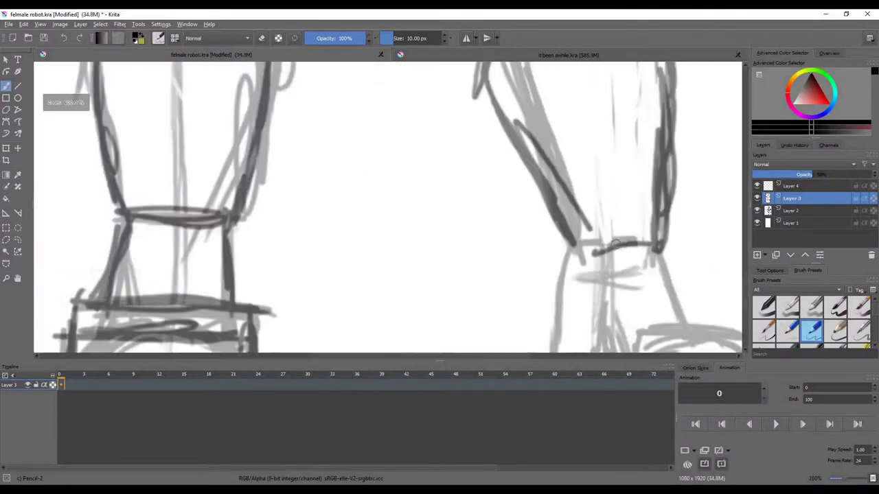
# Step: Sketch the ankle line and upper boot edge of the right-hand leg, using eraser mode to touch up the lines
pyautogui.scroll(-3, 620, 242)
pyautogui.scroll(3, 610, 290)
pyautogui.moveTo(592, 142); pyautogui.dragTo(569, 288)
pyautogui.moveTo(676, 112); pyautogui.dragTo(585, 111)
pyautogui.moveTo(600, 109)
pyautogui.mouseDown()
pyautogui.moveTo(622, 104)
pyautogui.moveTo(683, 132)
pyautogui.moveTo(592, 142)
pyautogui.moveTo(564, 195)
pyautogui.mouseUp()
pyautogui.click(262, 38)
pyautogui.click(262, 38)
pyautogui.moveTo(576, 239); pyautogui.dragTo(575, 218)
pyautogui.press('e')
pyautogui.scroll(-3, 651, 191)
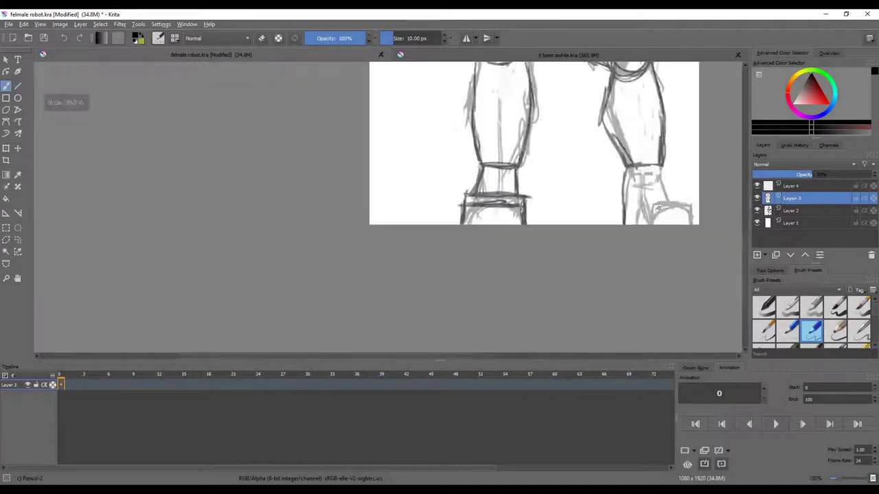
# Step: Sketch the right-hand boot with its sloping front, inner seam and toe band
pyautogui.scroll(3, 686, 170)
pyautogui.moveTo(607, 162); pyautogui.dragTo(632, 255)
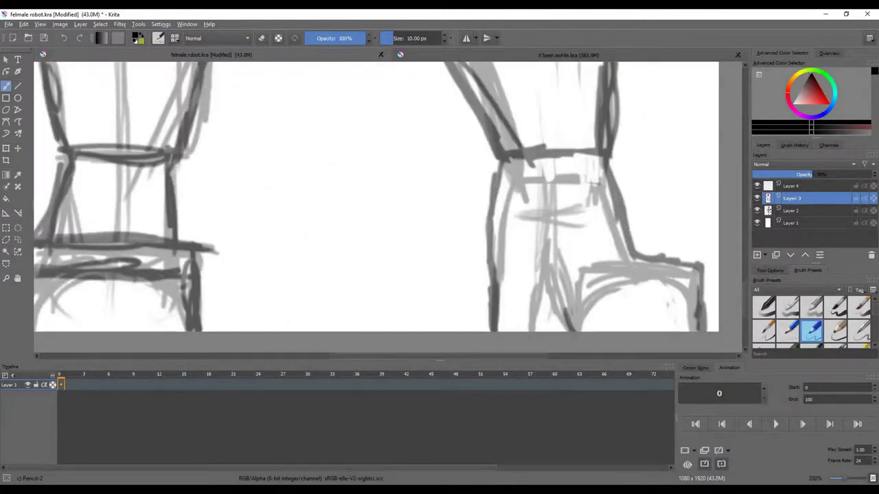
pyautogui.moveTo(563, 157); pyautogui.dragTo(614, 296)
pyautogui.moveTo(612, 297); pyautogui.dragTo(697, 313)
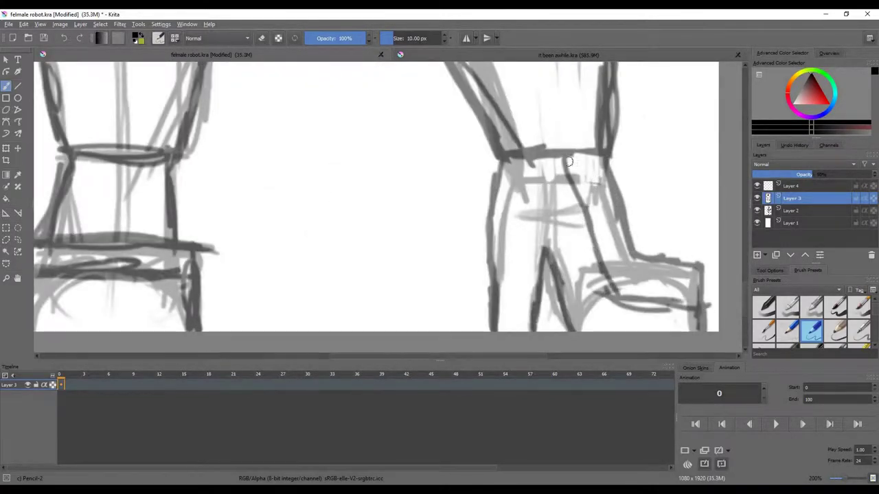
# Step: Sketch the trapezoid neckline panel on the robot's upper chest with two slanted sides and a lower edge
pyautogui.scroll(-8, 589, 203)
pyautogui.scroll(3, 572, 137)
pyautogui.scroll(5, 566, 102)
pyautogui.moveTo(602, 131); pyautogui.dragTo(658, 236)
pyautogui.moveTo(448, 133); pyautogui.dragTo(514, 253)
pyautogui.moveTo(495, 252); pyautogui.dragTo(656, 235)
# Step: Add a small inner stroke to the right-hand knee joint and horizontal bands across the left-hand knee joint with the brush
pyautogui.scroll(-6, 607, 232)
pyautogui.scroll(3, 642, 252)
pyautogui.press('+')
pyautogui.press('+')
pyautogui.press('+')
pyautogui.press('-')
pyautogui.press('-')
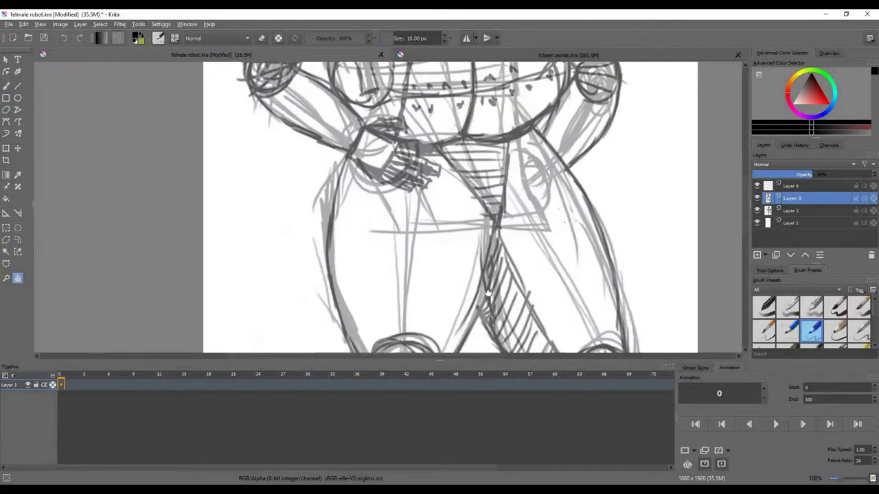
pyautogui.moveTo(490, 294); pyautogui.dragTo(457, 112)
pyautogui.scroll(-1, 456, 112)
pyautogui.scroll(2, 515, 131)
pyautogui.click(6, 86)
pyautogui.moveTo(547, 186); pyautogui.dragTo(557, 180)
pyautogui.moveTo(103, 178); pyautogui.dragTo(208, 184)
pyautogui.moveTo(102, 173); pyautogui.dragTo(220, 167)
pyautogui.moveTo(106, 195); pyautogui.dragTo(206, 196)
# Step: Sketch the palm and fingers of the hand resting on the hip at the drawing's right
pyautogui.scroll(-6, 270, 204)
pyautogui.scroll(5, 243, 119)
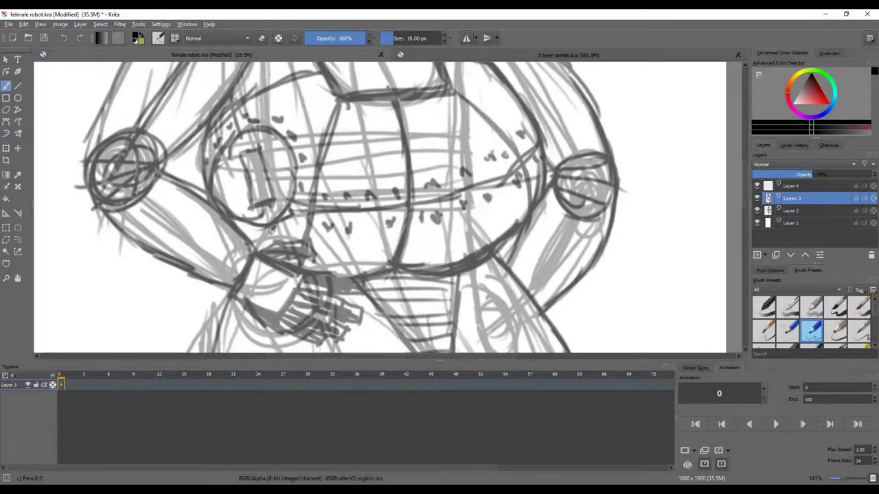
pyautogui.press('+')
pyautogui.press('+')
pyautogui.press('+')
pyautogui.moveTo(385, 171)
pyautogui.mouseDown()
pyautogui.moveTo(467, 147)
pyautogui.moveTo(531, 216)
pyautogui.mouseUp()
pyautogui.moveTo(402, 216); pyautogui.dragTo(491, 255)
pyautogui.moveTo(399, 189); pyautogui.dragTo(467, 233)
pyautogui.moveTo(511, 199); pyautogui.dragTo(553, 254)
pyautogui.moveTo(442, 278)
pyautogui.mouseDown()
pyautogui.moveTo(525, 248)
pyautogui.moveTo(580, 259)
pyautogui.mouseUp()
pyautogui.moveTo(556, 250); pyautogui.dragTo(565, 291)
pyautogui.press('-')
pyautogui.press('-')
pyautogui.press('-')
pyautogui.press('-')
pyautogui.press('+')
pyautogui.press('+')
pyautogui.press('+')
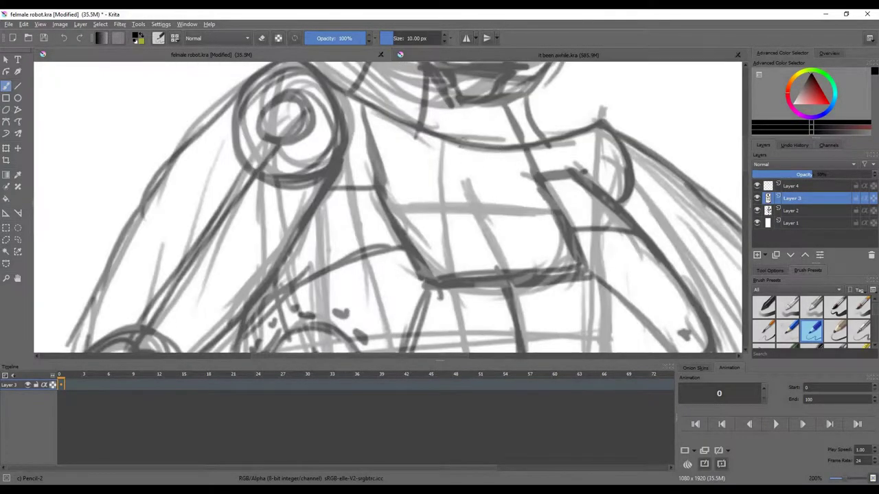
# Step: Delete Layer 2 with the rough construction sketch, then select Layer 3 and toggle its visibility off and on
pyautogui.scroll(-7, 590, 176)
pyautogui.scroll(2, 642, 156)
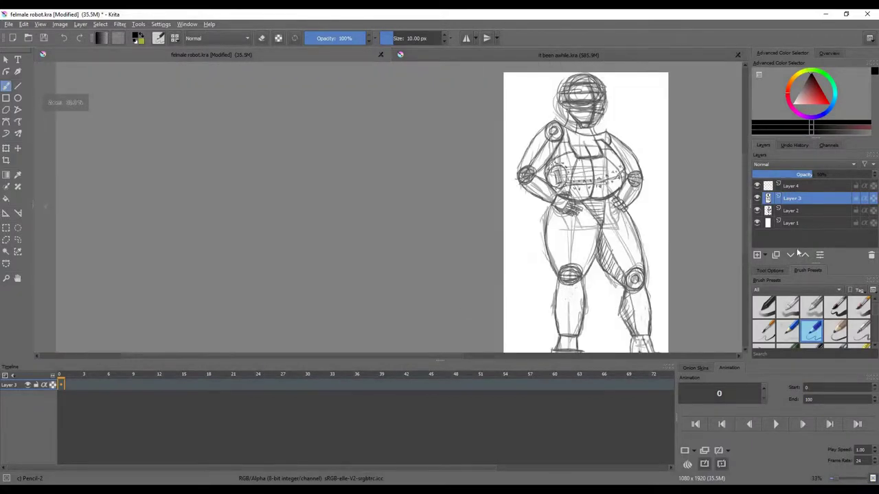
pyautogui.rightClick(792, 211)
pyautogui.click(770, 282)
pyautogui.click(793, 199)
pyautogui.click(757, 198)
pyautogui.click(758, 198)
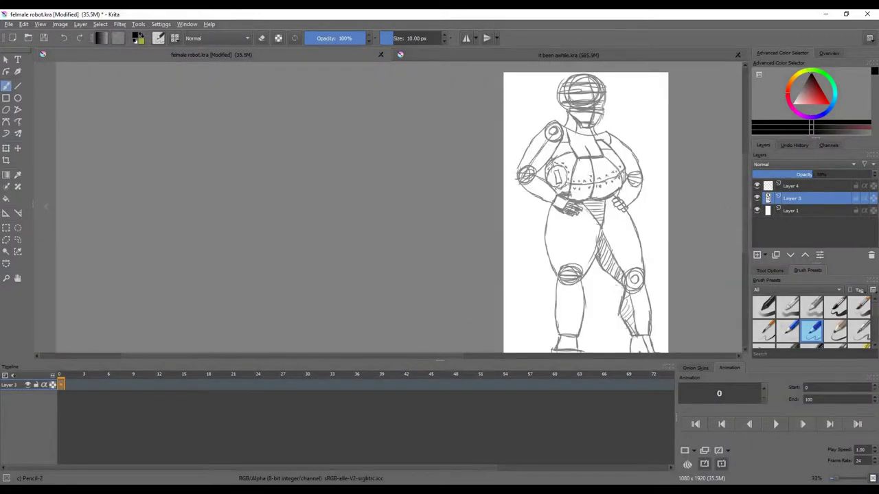
# Step: Select Layer 4 and ink the helmet outline and back of the neck in black over the sketch
pyautogui.scroll(1, 607, 206)
pyautogui.click(793, 186)
pyautogui.scroll(-2, 598, 165)
pyautogui.scroll(2, 615, 88)
pyautogui.scroll(-3, 559, 193)
pyautogui.scroll(6, 554, 164)
pyautogui.scroll(-2, 552, 172)
pyautogui.scroll(2, 535, 204)
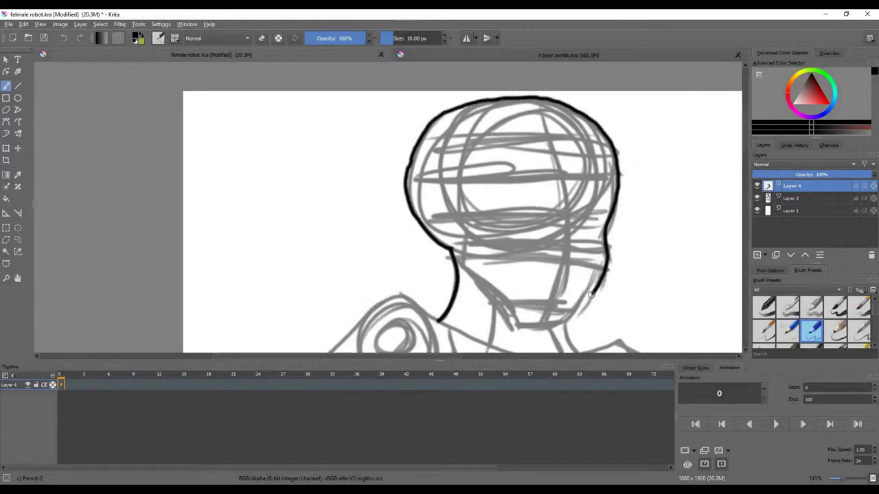
# Step: Ink the neck lines beneath the jaw and the curved collar line across the shoulders
pyautogui.scroll(-4, 549, 232)
pyautogui.scroll(7, 549, 256)
pyautogui.moveTo(564, 217)
pyautogui.mouseDown()
pyautogui.moveTo(580, 273)
pyautogui.moveTo(603, 296)
pyautogui.mouseUp()
pyautogui.moveTo(521, 215); pyautogui.dragTo(567, 309)
pyautogui.moveTo(367, 113); pyautogui.dragTo(344, 276)
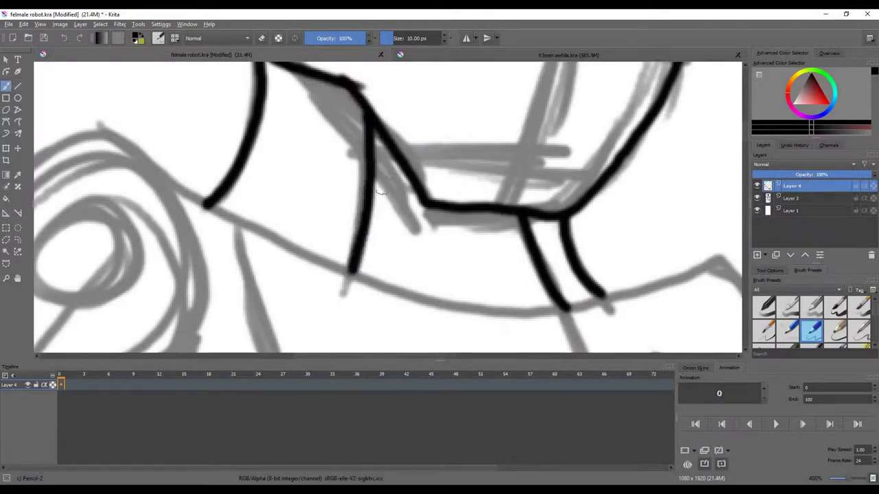
pyautogui.scroll(-1, 371, 261)
pyautogui.moveTo(530, 233)
pyautogui.mouseDown()
pyautogui.moveTo(340, 217)
pyautogui.moveTo(200, 136)
pyautogui.mouseUp()
# Step: Ink the concentric circles of the left-hand shoulder joint and both edges of the upper arm
pyautogui.scroll(-1, 228, 148)
pyautogui.scroll(1, 130, 191)
pyautogui.moveTo(306, 88)
pyautogui.mouseDown()
pyautogui.moveTo(249, 237)
pyautogui.moveTo(316, 94)
pyautogui.mouseUp()
pyautogui.moveTo(255, 149); pyautogui.dragTo(258, 120)
pyautogui.scroll(-4, 384, 158)
pyautogui.scroll(2, 384, 158)
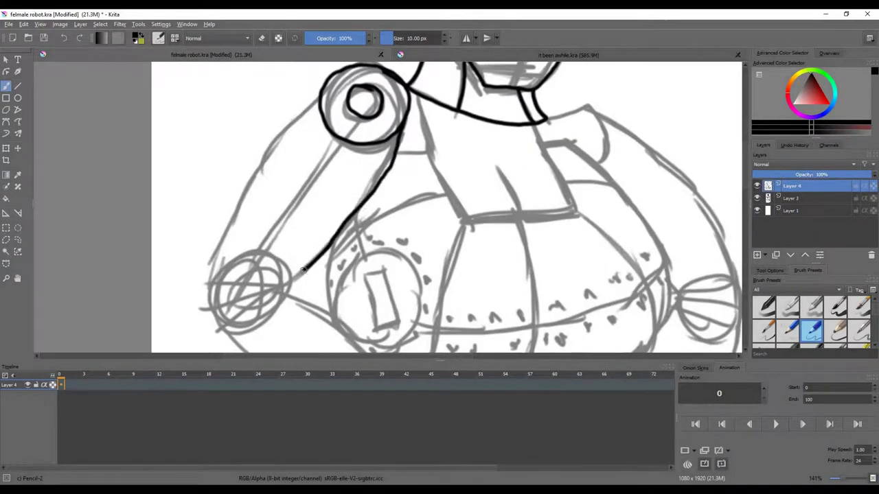
pyautogui.moveTo(232, 214); pyautogui.dragTo(209, 292)
# Step: Ink the forearm's outer edge and the elbow joint circle on the left-hand arm
pyautogui.scroll(-4, 210, 292)
pyautogui.scroll(5, 265, 147)
pyautogui.moveTo(264, 148)
pyautogui.mouseDown()
pyautogui.moveTo(304, 245)
pyautogui.moveTo(467, 322)
pyautogui.mouseUp()
pyautogui.moveTo(277, 135)
pyautogui.mouseDown()
pyautogui.moveTo(369, 190)
pyautogui.moveTo(381, 137)
pyautogui.mouseUp()
# Step: Ink the wrist line and the inner edge of the forearm on the left-hand arm
pyautogui.scroll(-3, 381, 140)
pyautogui.scroll(5, 416, 195)
pyautogui.moveTo(380, 257)
pyautogui.mouseDown()
pyautogui.moveTo(403, 231)
pyautogui.moveTo(445, 144)
pyautogui.mouseUp()
pyautogui.scroll(-4, 444, 143)
pyautogui.scroll(2, 398, 89)
pyautogui.moveTo(360, 91); pyautogui.dragTo(488, 204)
# Step: Ink three lines fanning out across the left-hand elbow joint from the point where the forearm meets it
pyautogui.scroll(2, 382, 145)
pyautogui.moveTo(486, 141); pyautogui.dragTo(258, 160)
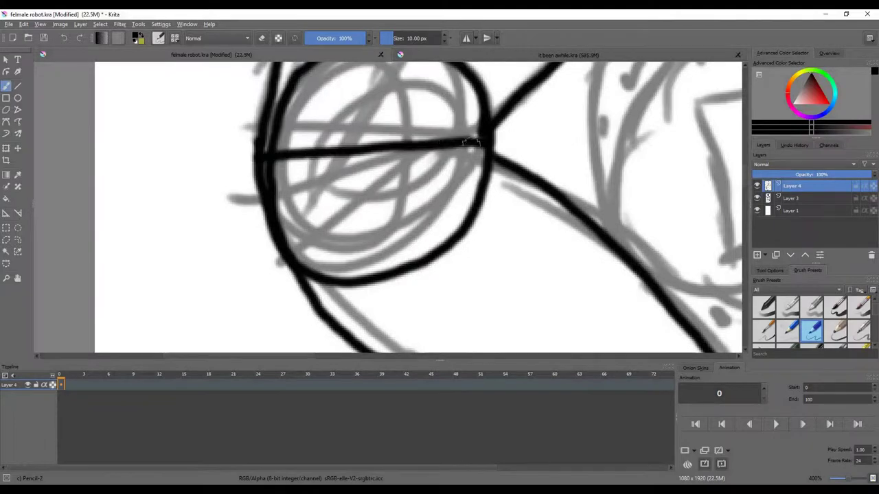
pyautogui.hotkey('ctrl', 'z')
pyautogui.moveTo(486, 141)
pyautogui.mouseDown()
pyautogui.moveTo(268, 196)
pyautogui.moveTo(295, 110)
pyautogui.moveTo(282, 105)
pyautogui.mouseUp()
pyautogui.moveTo(489, 145); pyautogui.dragTo(317, 232)
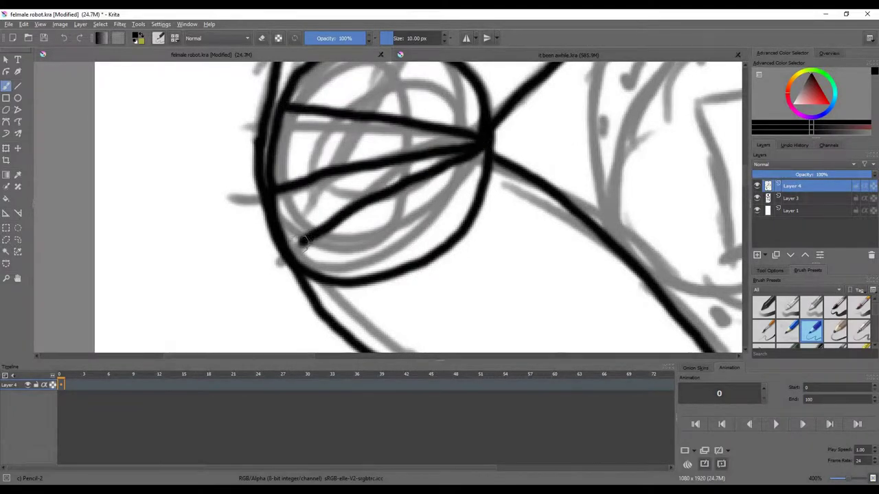
# Step: Ink the outline of the back of the hand and the knuckle line on the left-hand arm
pyautogui.scroll(-2, 317, 232)
pyautogui.scroll(2, 465, 235)
pyautogui.moveTo(388, 127)
pyautogui.mouseDown()
pyautogui.moveTo(461, 314)
pyautogui.moveTo(323, 234)
pyautogui.moveTo(461, 146)
pyautogui.mouseUp()
pyautogui.scroll(-2, 537, 132)
pyautogui.moveTo(464, 98)
pyautogui.mouseDown()
pyautogui.moveTo(501, 136)
pyautogui.moveTo(450, 201)
pyautogui.mouseUp()
pyautogui.scroll(3, 511, 246)
pyautogui.moveTo(569, 204)
pyautogui.mouseDown()
pyautogui.moveTo(645, 280)
pyautogui.moveTo(529, 243)
pyautogui.mouseUp()
pyautogui.scroll(-3, 532, 243)
# Step: Ink the bent fingers of the left-hand arm's hand, including the lines dividing their segments
pyautogui.scroll(3, 613, 236)
pyautogui.moveTo(379, 118)
pyautogui.mouseDown()
pyautogui.moveTo(435, 225)
pyautogui.moveTo(408, 221)
pyautogui.mouseUp()
pyautogui.moveTo(471, 159)
pyautogui.mouseDown()
pyautogui.moveTo(519, 252)
pyautogui.moveTo(482, 244)
pyautogui.mouseUp()
pyautogui.moveTo(545, 192); pyautogui.dragTo(531, 256)
pyautogui.scroll(-3, 526, 261)
pyautogui.scroll(3, 525, 206)
pyautogui.moveTo(432, 169)
pyautogui.mouseDown()
pyautogui.moveTo(488, 194)
pyautogui.moveTo(490, 266)
pyautogui.mouseUp()
pyautogui.moveTo(518, 200)
pyautogui.mouseDown()
pyautogui.moveTo(592, 254)
pyautogui.moveTo(570, 311)
pyautogui.mouseUp()
pyautogui.moveTo(604, 224)
pyautogui.mouseDown()
pyautogui.moveTo(638, 336)
pyautogui.moveTo(628, 342)
pyautogui.mouseUp()
pyautogui.scroll(-3, 618, 322)
pyautogui.scroll(3, 607, 338)
pyautogui.scroll(-1, 507, 196)
pyautogui.moveTo(482, 124)
pyautogui.mouseDown()
pyautogui.moveTo(567, 140)
pyautogui.moveTo(660, 225)
pyautogui.mouseUp()
pyautogui.scroll(-6, 522, 158)
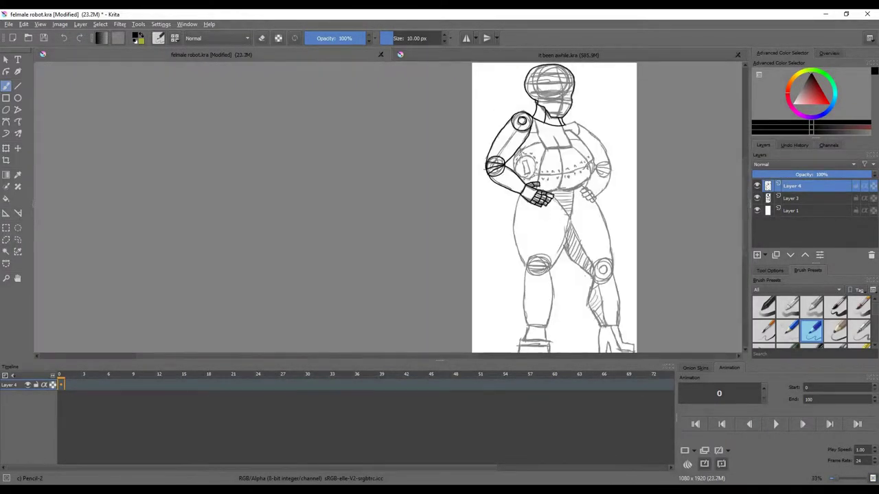
# Step: Erase the inked upper edge of the left-hand forearm near the wrist and along the top of the hand
pyautogui.scroll(5, 542, 199)
pyautogui.click(262, 39)
pyautogui.moveTo(543, 180); pyautogui.dragTo(471, 178)
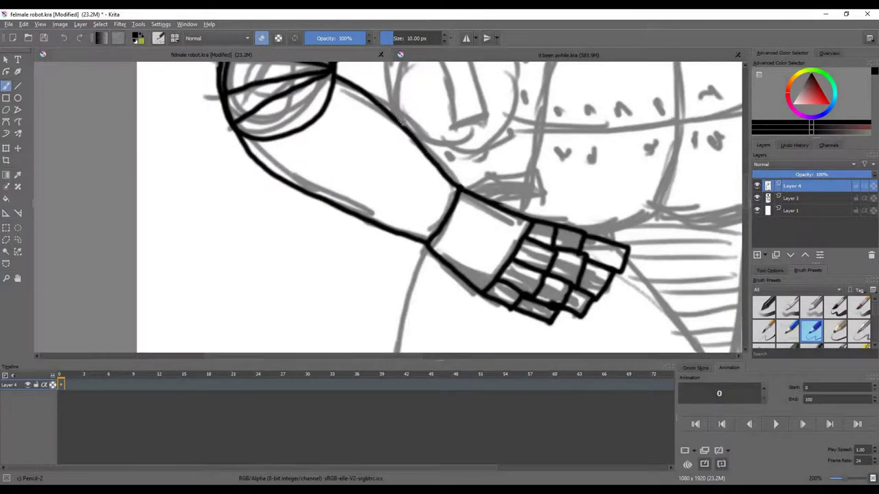
pyautogui.moveTo(422, 151)
pyautogui.mouseDown()
pyautogui.moveTo(467, 192)
pyautogui.moveTo(539, 221)
pyautogui.mouseUp()
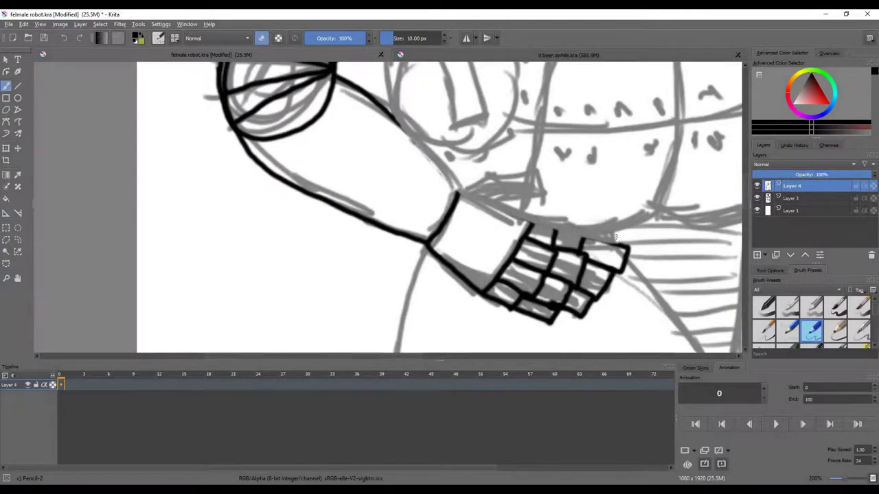
pyautogui.scroll(-6, 532, 233)
pyautogui.click(261, 39)
# Step: Ink the outer and inner edges of the left-hand thigh down to the knee
pyautogui.moveTo(502, 279)
pyautogui.mouseDown()
pyautogui.moveTo(533, 188)
pyautogui.moveTo(527, 122)
pyautogui.mouseUp()
pyautogui.scroll(-2, 526, 122)
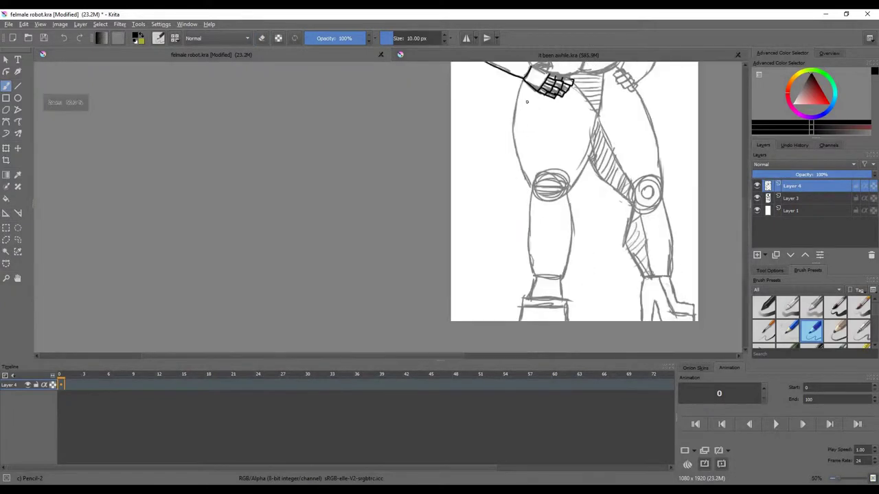
pyautogui.scroll(2, 527, 122)
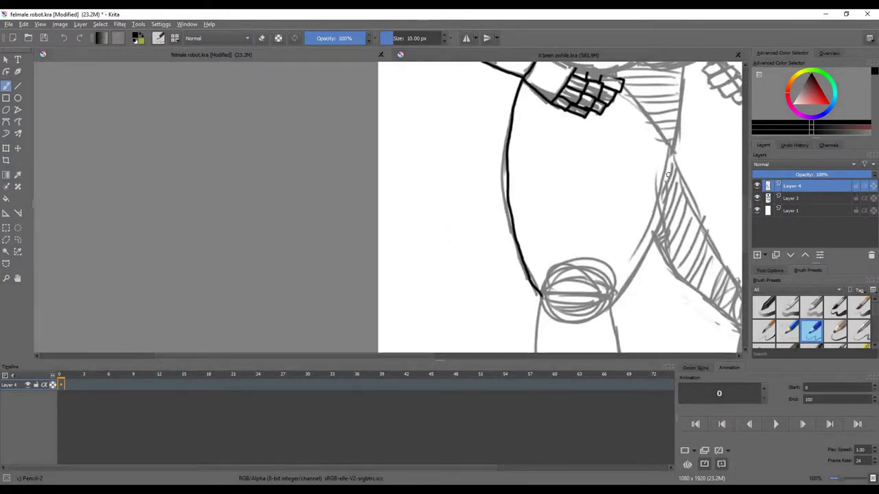
pyautogui.scroll(-2, 673, 179)
pyautogui.scroll(2, 694, 131)
pyautogui.scroll(1, 641, 242)
pyautogui.scroll(-2, 669, 134)
pyautogui.scroll(2, 665, 154)
pyautogui.moveTo(684, 137); pyautogui.dragTo(620, 300)
# Step: Ink the left-hand knee joint as a rounded shape with lines curving across its middle
pyautogui.scroll(-1, 602, 210)
pyautogui.scroll(1, 625, 281)
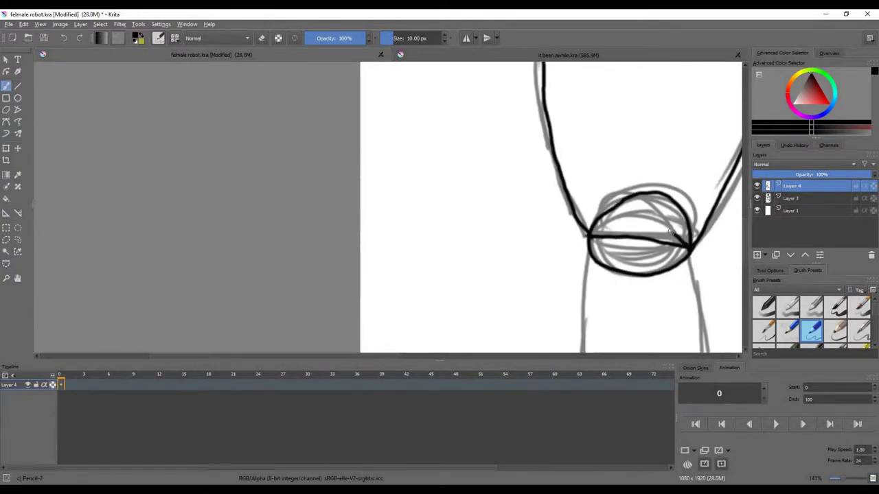
pyautogui.scroll(-3, 684, 251)
# Step: Ink a notched panel seam down the outer side of the left-hand thigh with small bolt circles beside the notches
pyautogui.scroll(2, 556, 172)
pyautogui.moveTo(561, 118); pyautogui.dragTo(555, 173)
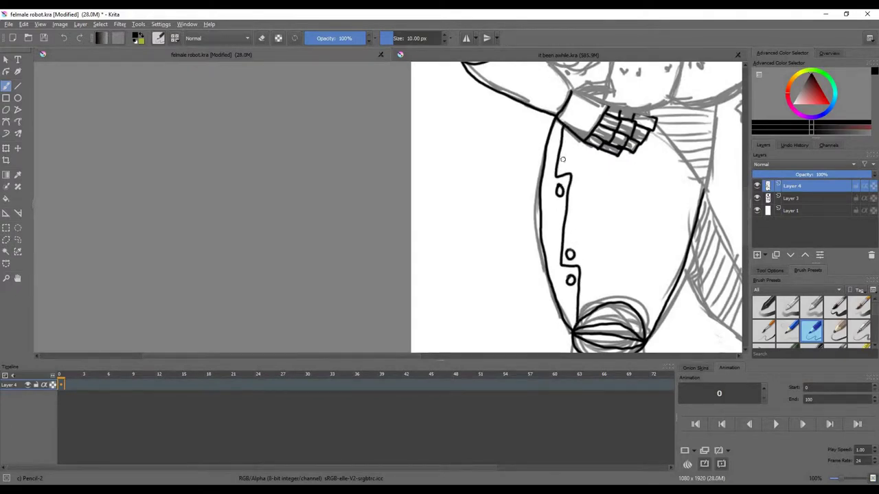
pyautogui.scroll(-4, 566, 160)
# Step: Ink the inner contour of the right-hand thigh and the concentric circles of its knee joint
pyautogui.scroll(3, 566, 159)
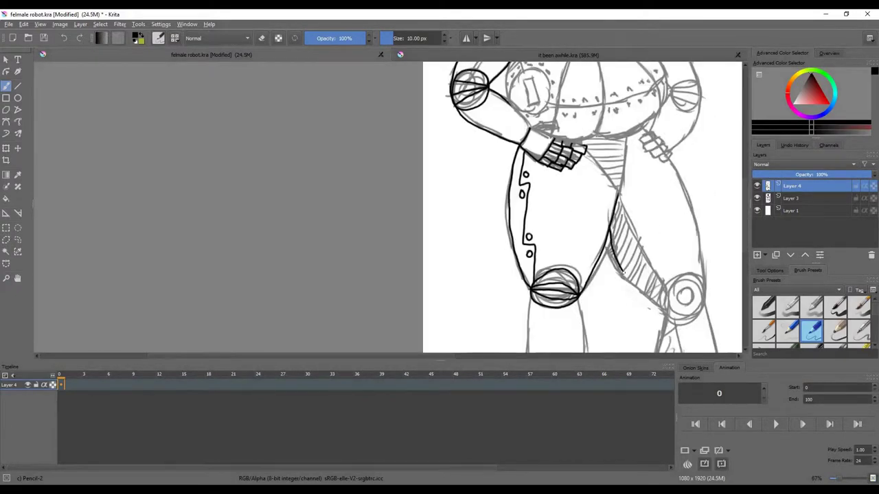
pyautogui.scroll(-3, 535, 138)
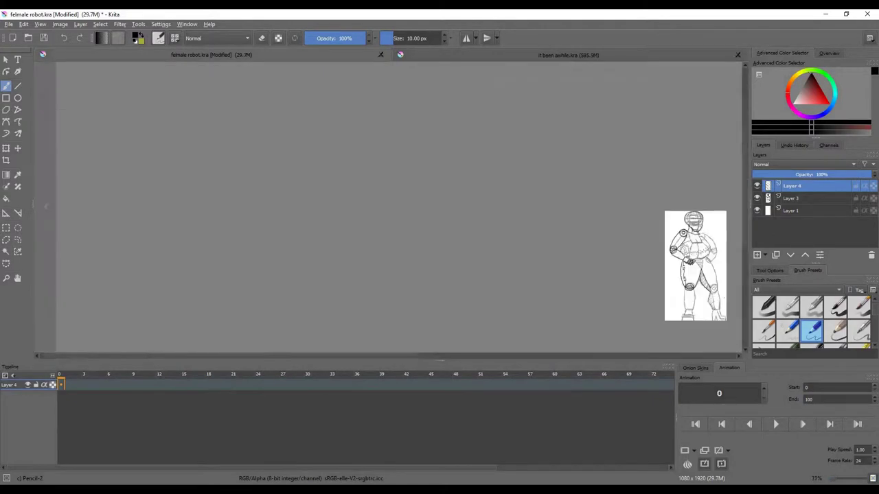
pyautogui.scroll(5, 535, 137)
pyautogui.moveTo(500, 110)
pyautogui.mouseDown()
pyautogui.moveTo(597, 196)
pyautogui.moveTo(523, 116)
pyautogui.mouseUp()
pyautogui.scroll(-3, 508, 130)
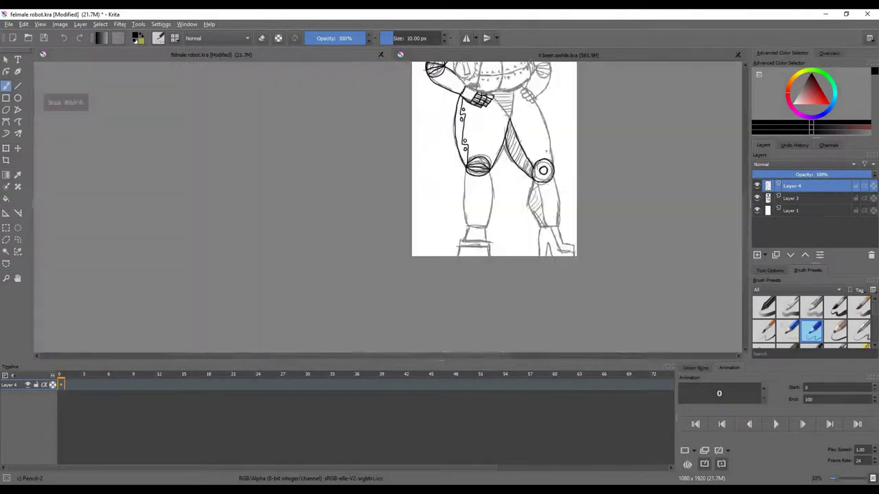
# Step: Ink the fingers of the hand resting on the right-hand hip and the outer edge of the thigh below it
pyautogui.scroll(5, 508, 130)
pyautogui.moveTo(582, 151)
pyautogui.mouseDown()
pyautogui.moveTo(484, 145)
pyautogui.moveTo(583, 155)
pyautogui.moveTo(618, 206)
pyautogui.moveTo(624, 181)
pyautogui.moveTo(592, 236)
pyautogui.mouseUp()
pyautogui.moveTo(653, 223)
pyautogui.mouseDown()
pyautogui.moveTo(624, 302)
pyautogui.moveTo(595, 272)
pyautogui.moveTo(598, 144)
pyautogui.mouseUp()
pyautogui.scroll(-4, 569, 259)
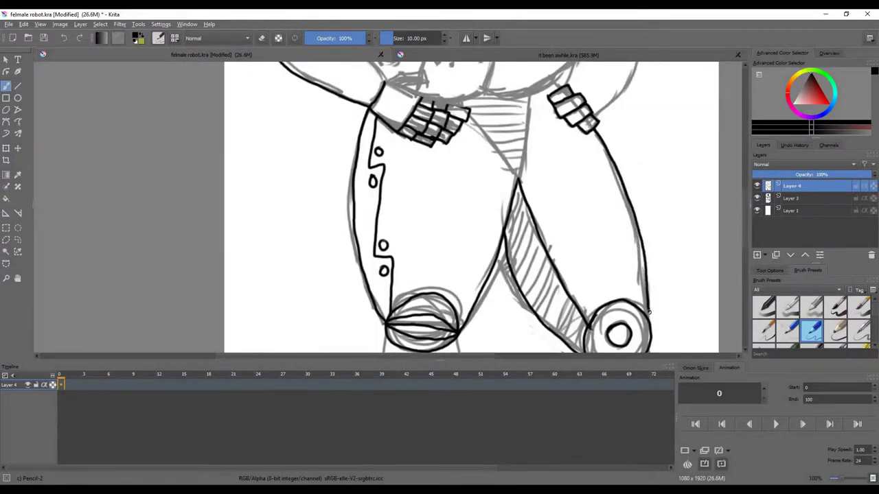
# Step: Ink the outlines of the lower legs and feet below both knee joints, and save the drawing
pyautogui.scroll(-3, 648, 312)
pyautogui.scroll(4, 639, 336)
pyautogui.scroll(-2, 597, 151)
pyautogui.scroll(1, 600, 186)
pyautogui.scroll(-4, 602, 192)
pyautogui.scroll(4, 607, 181)
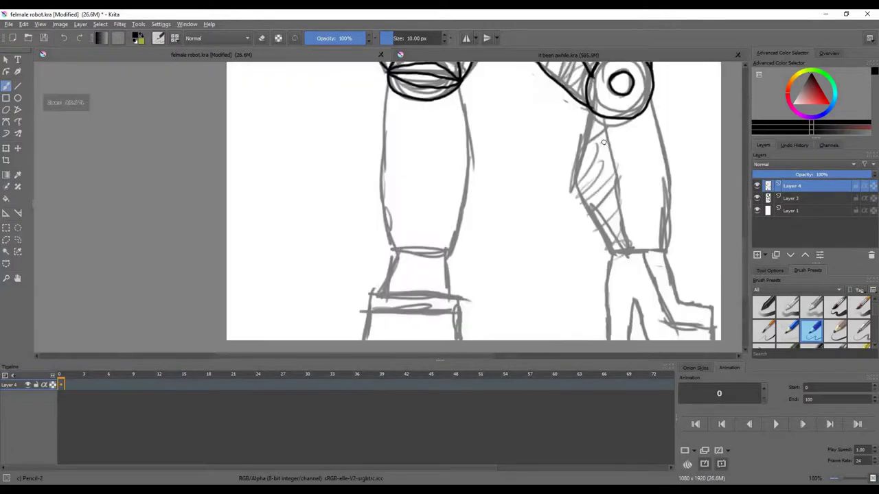
pyautogui.scroll(1, 603, 143)
pyautogui.moveTo(682, 112)
pyautogui.mouseDown()
pyautogui.moveTo(694, 302)
pyautogui.moveTo(641, 304)
pyautogui.mouseUp()
pyautogui.scroll(-4, 647, 303)
pyautogui.hotkey('ctrl', 's')
# Step: Ink the two vertical seams down the torso and the curved seam toward its right-hand side
pyautogui.click(17, 278)
pyautogui.moveTo(597, 117); pyautogui.dragTo(391, 244)
pyautogui.scroll(1, 391, 244)
pyautogui.scroll(4, 391, 241)
pyautogui.scroll(-1, 322, 226)
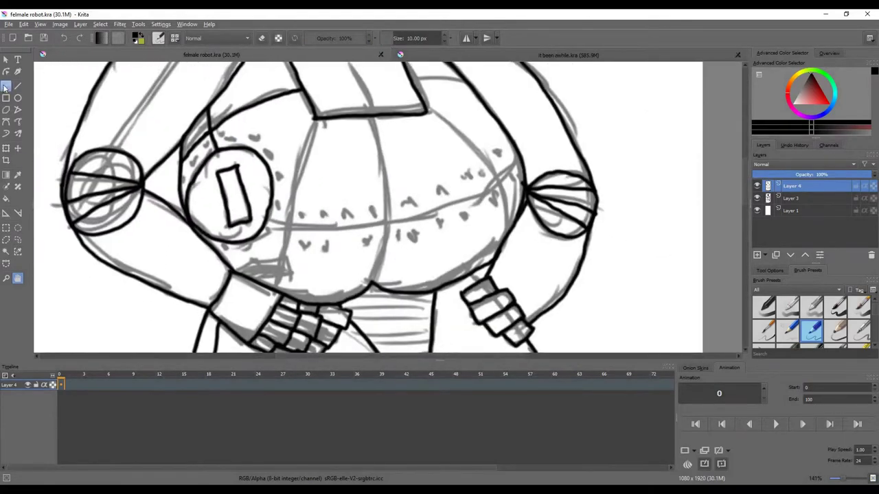
pyautogui.click(6, 86)
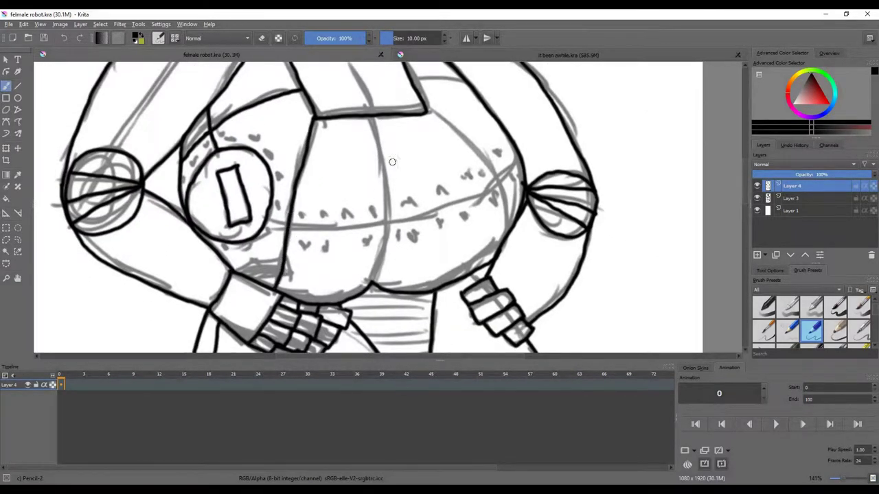
pyautogui.moveTo(374, 118); pyautogui.dragTo(383, 157)
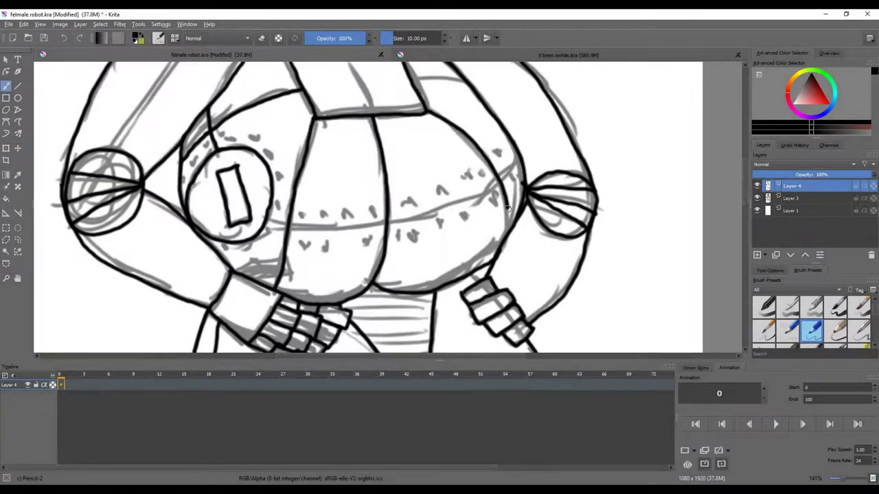
# Step: Ink the short cross seams on the torso's right-hand side panel and dot rivets along its edges
pyautogui.scroll(2, 513, 197)
pyautogui.moveTo(523, 110)
pyautogui.mouseDown()
pyautogui.moveTo(481, 162)
pyautogui.moveTo(464, 127)
pyautogui.mouseUp()
pyautogui.scroll(-3, 484, 133)
pyautogui.scroll(3, 494, 124)
pyautogui.scroll(-3, 464, 127)
pyautogui.scroll(2, 525, 221)
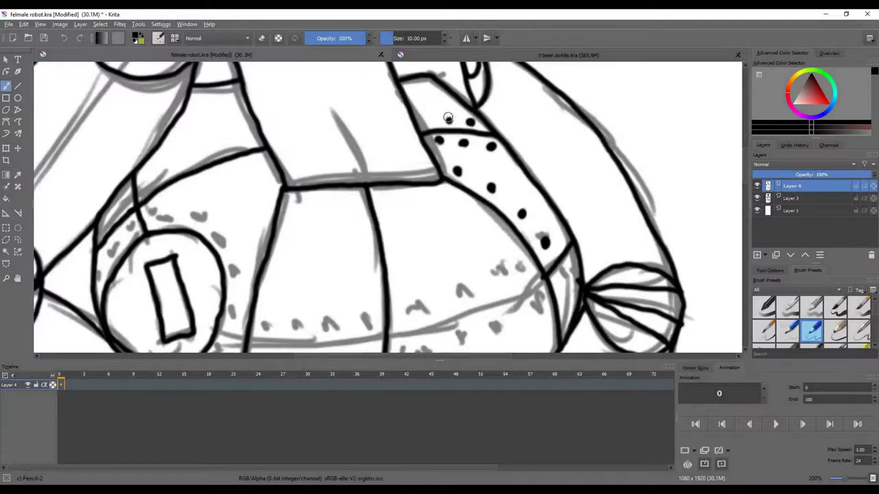
# Step: Ink the horizontal seam across the right-hand half of the torso and dot rivets around the panel below it
pyautogui.scroll(-3, 411, 86)
pyautogui.scroll(5, 412, 103)
pyautogui.scroll(-4, 378, 137)
pyautogui.scroll(3, 334, 180)
pyautogui.scroll(1, 334, 180)
pyautogui.moveTo(475, 148)
pyautogui.mouseDown()
pyautogui.moveTo(405, 193)
pyautogui.moveTo(160, 264)
pyautogui.mouseUp()
pyautogui.scroll(-1, 217, 208)
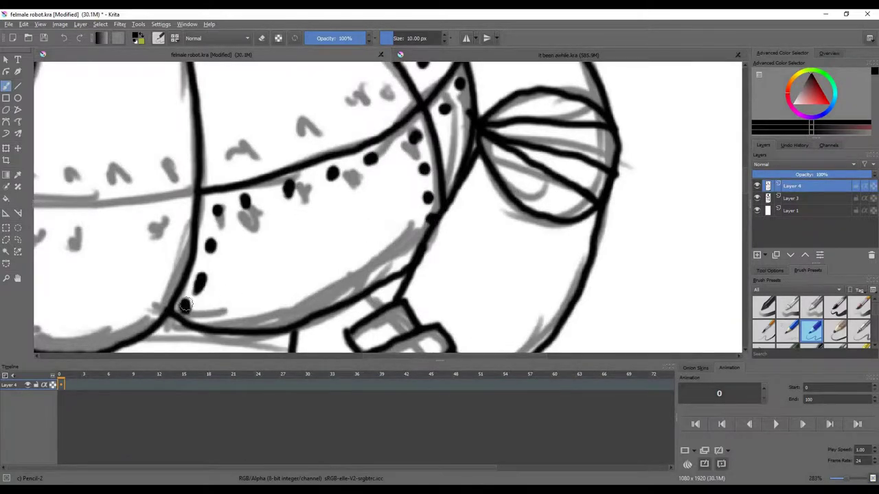
# Step: Dot rivets around the edges of the torso's upper right-hand panel, above the horizontal seam
pyautogui.scroll(-3, 254, 214)
pyautogui.scroll(2, 226, 132)
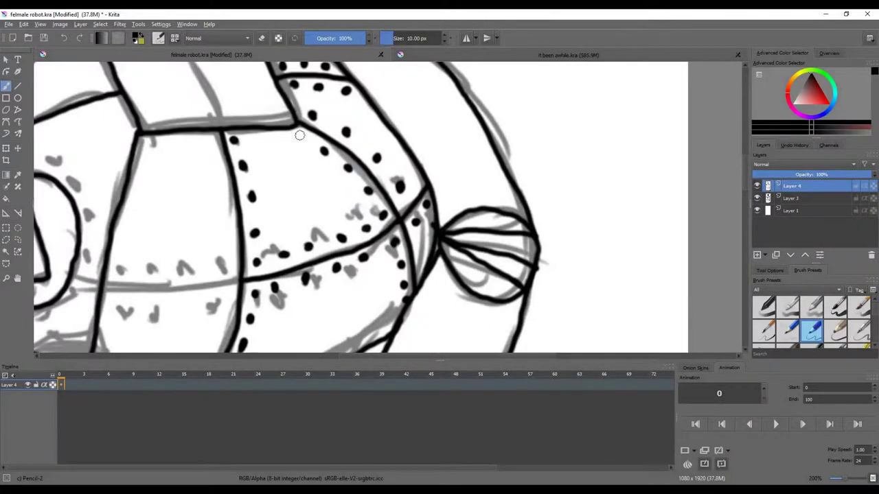
pyautogui.click(299, 135)
# Step: Dot rivets along the edges of the torso's middle panels, above and below the sketched horizontal seam
pyautogui.scroll(-2, 295, 166)
pyautogui.scroll(2, 232, 206)
pyautogui.click(290, 231)
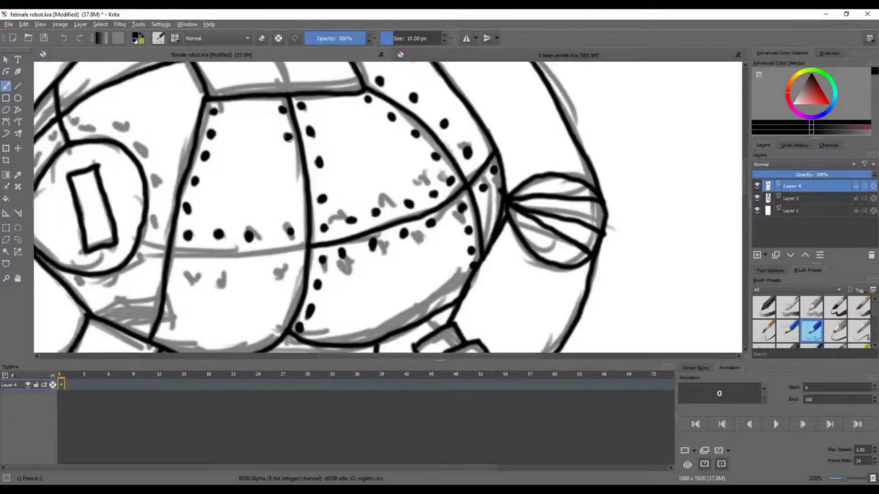
pyautogui.scroll(-2, 293, 199)
pyautogui.scroll(3, 254, 239)
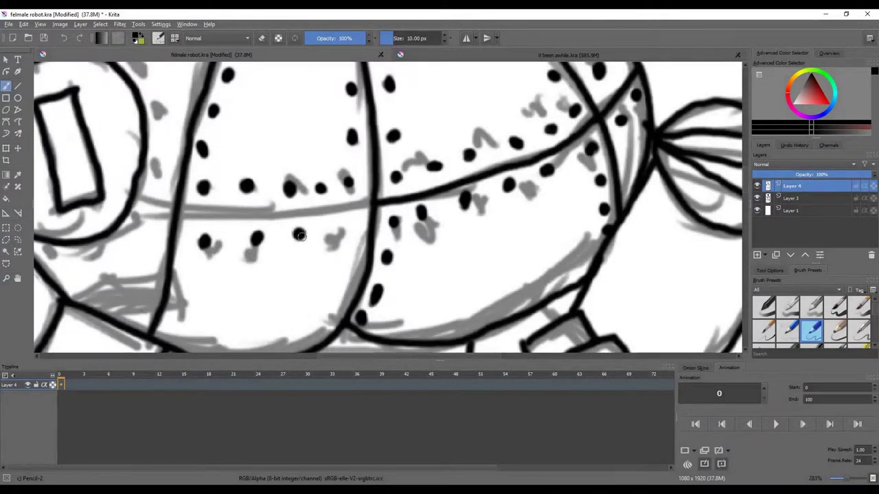
pyautogui.scroll(-2, 300, 235)
pyautogui.scroll(2, 367, 229)
pyautogui.scroll(-2, 198, 276)
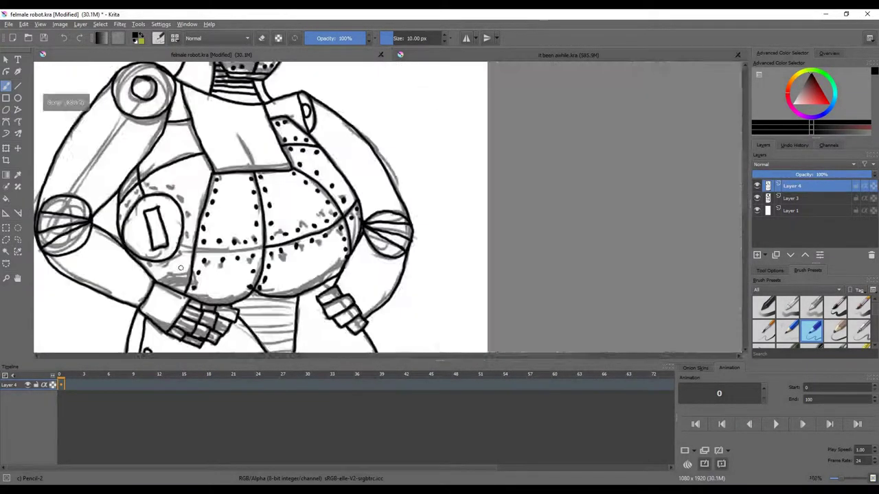
# Step: Ink the short seam beside the torso's circular plate and dot rivets around the panels bordering the plate
pyautogui.scroll(3, 213, 130)
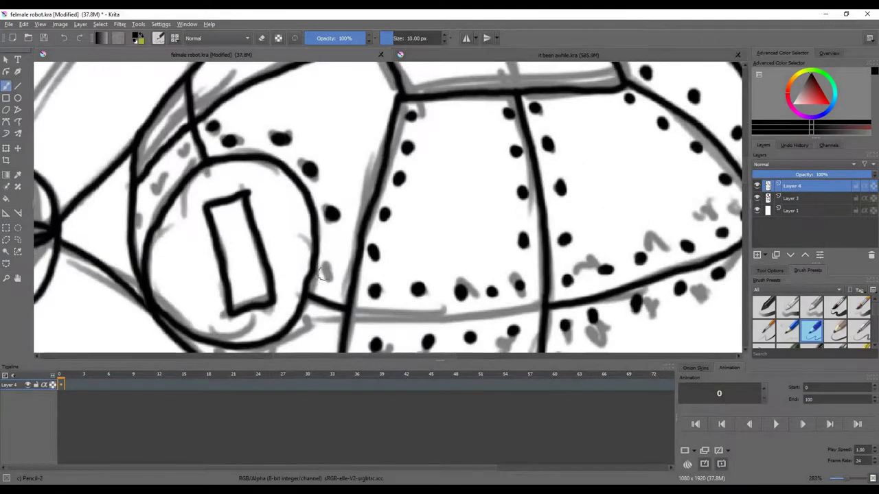
pyautogui.scroll(-1, 383, 98)
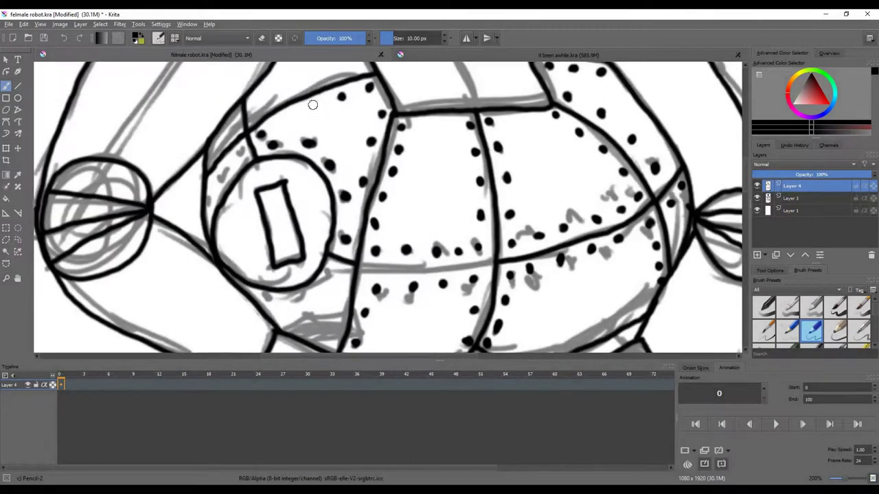
pyautogui.scroll(2, 262, 132)
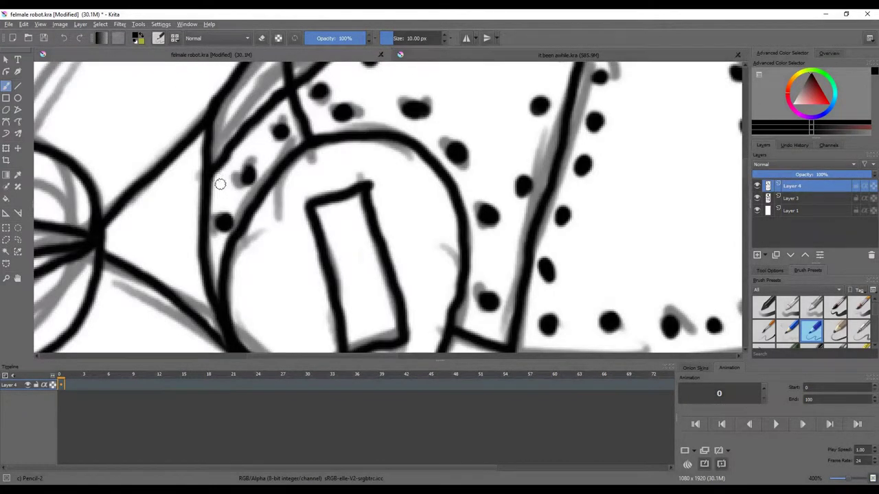
# Step: Dot rivets along the panel beneath the circular plate on the left-hand side of the torso
pyautogui.scroll(-3, 261, 136)
pyautogui.scroll(2, 306, 254)
pyautogui.click(356, 177)
pyautogui.click(314, 215)
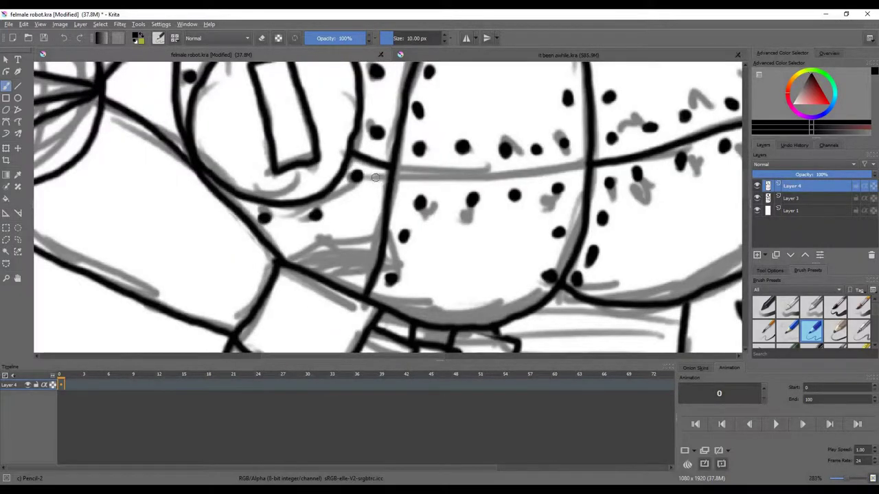
pyautogui.scroll(-3, 350, 279)
# Step: Dot rivets above the left-hand curved chest seam and along the short cross seam below the shoulder joint
pyautogui.scroll(2, 426, 207)
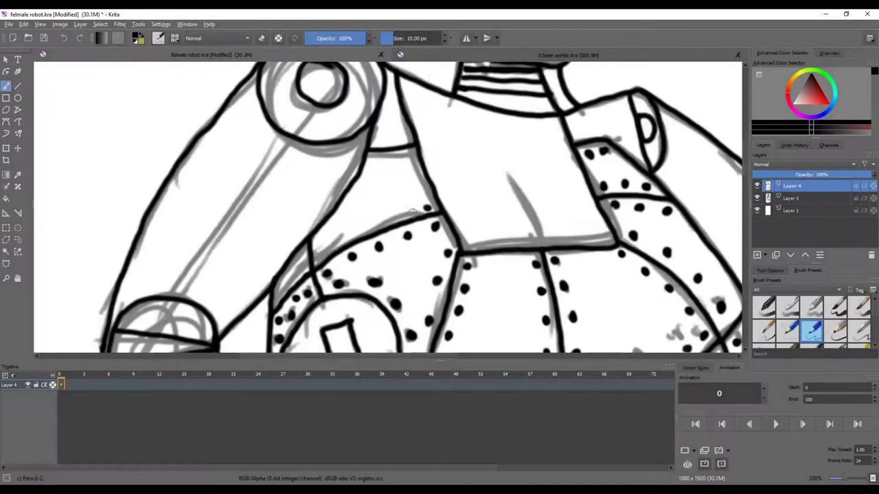
pyautogui.scroll(3, 373, 164)
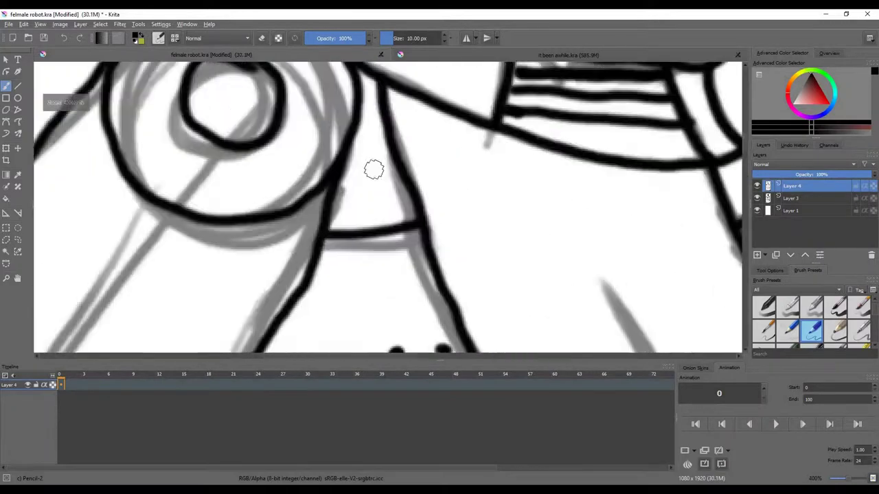
pyautogui.click(411, 199)
pyautogui.click(357, 206)
pyautogui.click(305, 214)
pyautogui.scroll(-5, 405, 141)
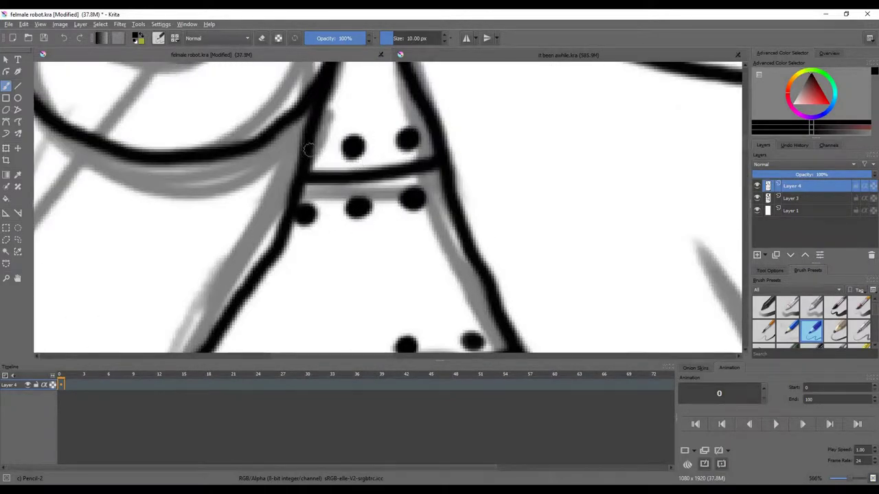
# Step: Erase the chest plate's side lines between the collar and the upper cross seams, and ink its short centre line
pyautogui.scroll(3, 405, 141)
pyautogui.moveTo(370, 119); pyautogui.dragTo(387, 156)
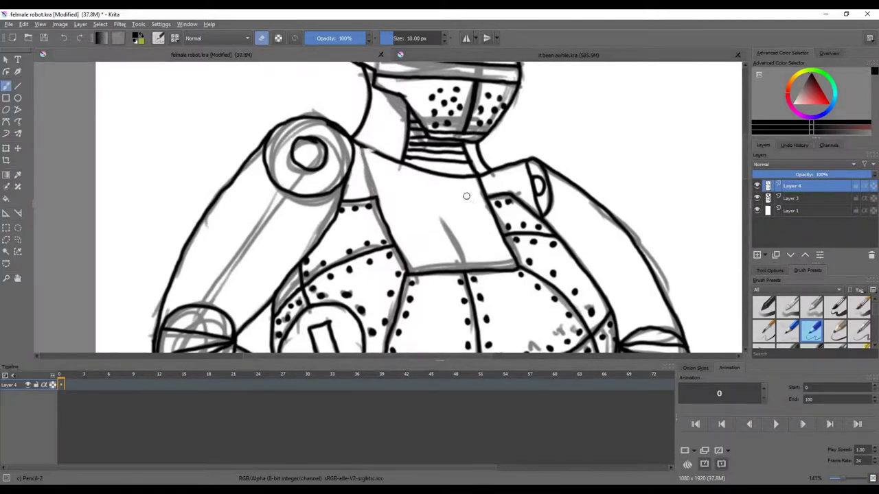
pyautogui.scroll(3, 374, 184)
pyautogui.moveTo(369, 207)
pyautogui.mouseDown()
pyautogui.moveTo(357, 204)
pyautogui.moveTo(361, 159)
pyautogui.moveTo(341, 94)
pyautogui.mouseUp()
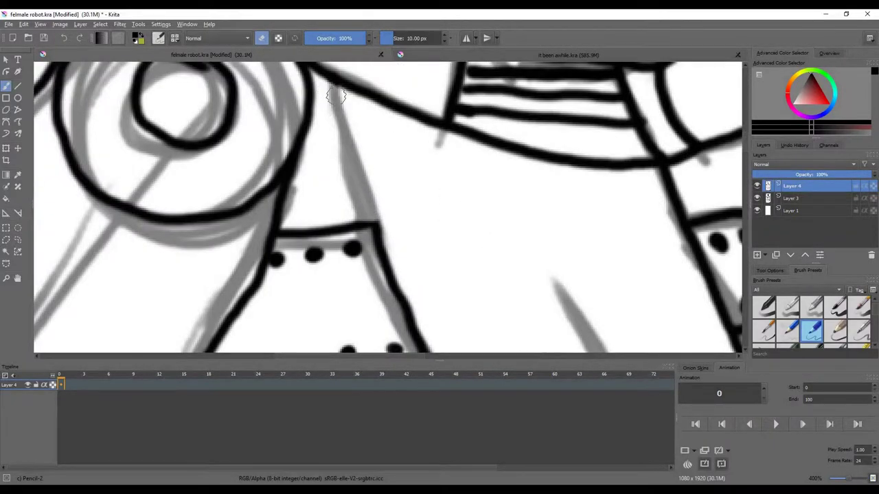
pyautogui.scroll(-3, 350, 123)
pyautogui.scroll(4, 466, 141)
pyautogui.scroll(-2, 464, 173)
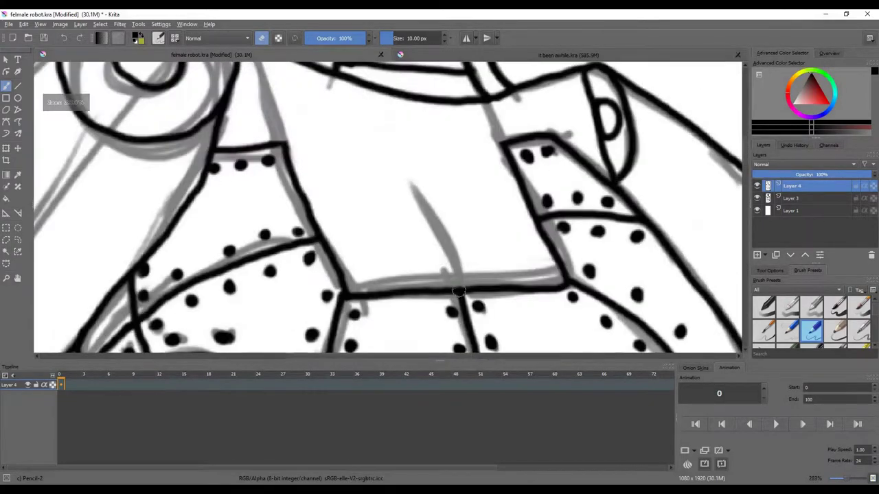
pyautogui.moveTo(461, 288); pyautogui.dragTo(416, 193)
# Step: Ink the remaining horizontal bands across the upper part of the pelvis panel, redoing the topmost one shorter
pyautogui.scroll(-8, 405, 157)
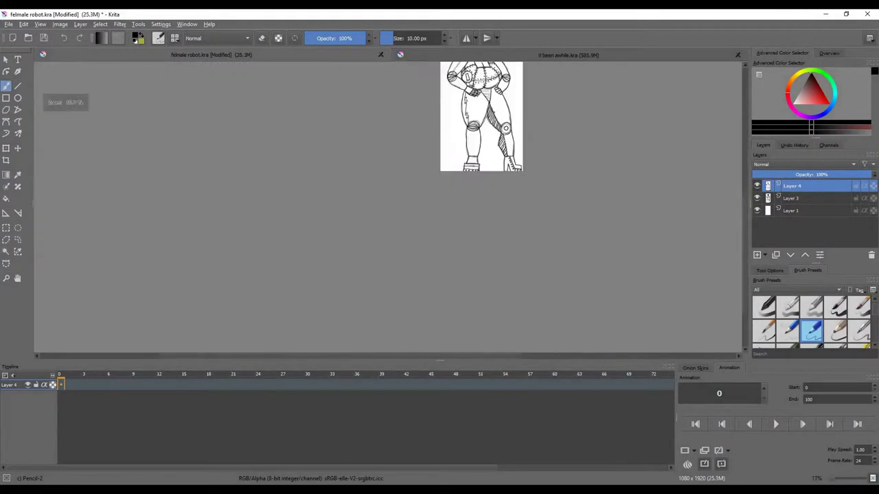
pyautogui.scroll(7, 482, 90)
pyautogui.moveTo(509, 205); pyautogui.dragTo(491, 208)
pyautogui.moveTo(515, 156); pyautogui.dragTo(438, 161)
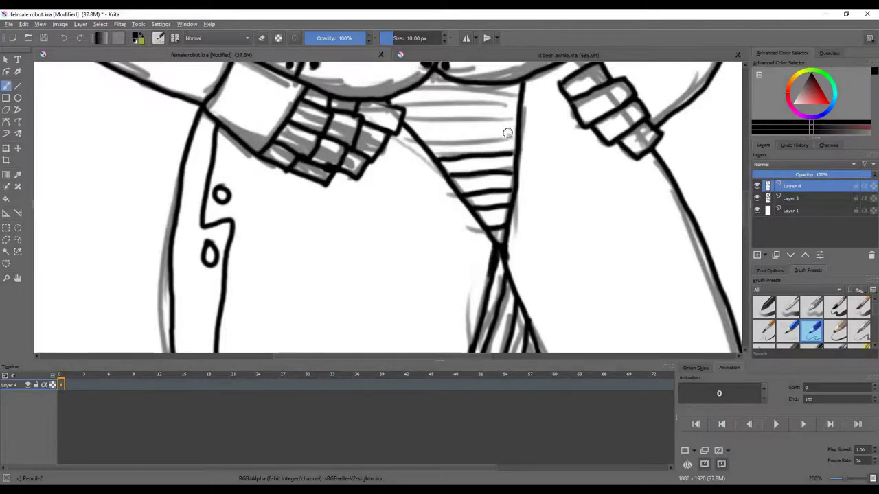
pyautogui.moveTo(516, 138); pyautogui.dragTo(419, 143)
pyautogui.moveTo(521, 114); pyautogui.dragTo(405, 121)
pyautogui.moveTo(519, 96)
pyautogui.mouseDown()
pyautogui.moveTo(389, 103)
pyautogui.moveTo(406, 96)
pyautogui.mouseUp()
pyautogui.click(64, 38)
pyautogui.moveTo(467, 82); pyautogui.dragTo(413, 91)
# Step: Ink the two inner side lines of the left-hand ankle, between the shin and the boot cuff
pyautogui.scroll(-5, 433, 96)
pyautogui.scroll(4, 387, 284)
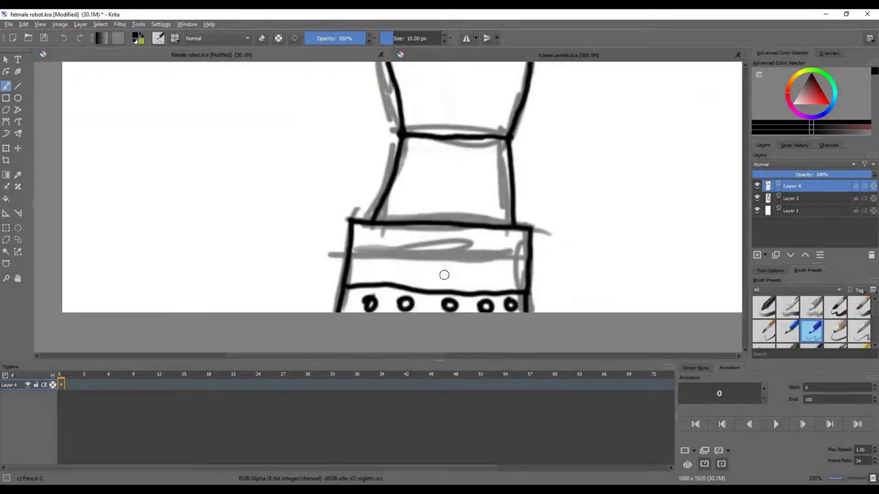
pyautogui.scroll(2, 444, 275)
pyautogui.moveTo(500, 192); pyautogui.dragTo(502, 275)
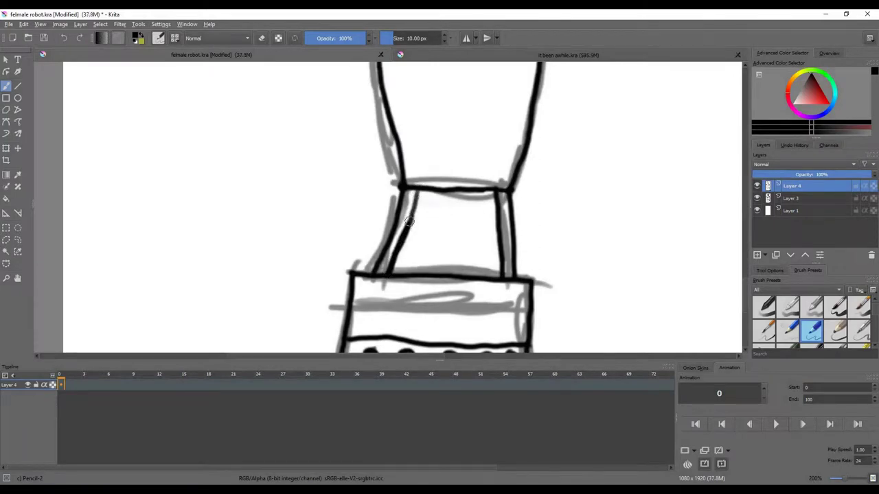
pyautogui.moveTo(416, 192); pyautogui.dragTo(404, 237)
# Step: Outline both eyes on the head in bright blue with a 5 px Pixel Art brush, adding three lashes to the left-hand eye
pyautogui.scroll(-6, 412, 220)
pyautogui.scroll(7, 422, 160)
pyautogui.scroll(-5, 785, 311)
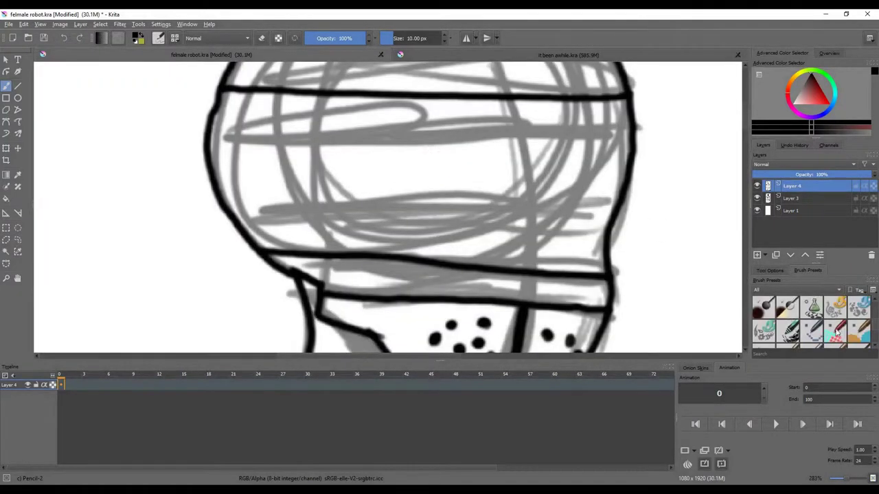
pyautogui.click(814, 332)
pyautogui.click(835, 107)
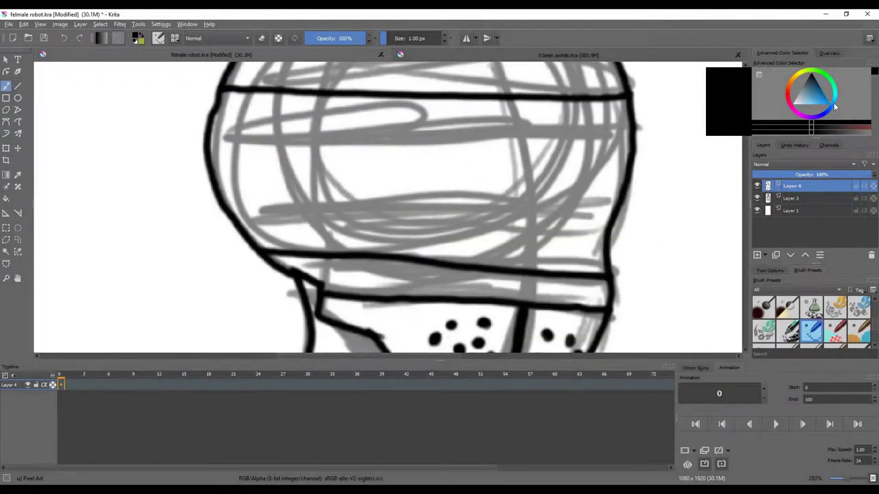
pyautogui.moveTo(812, 101); pyautogui.dragTo(829, 102)
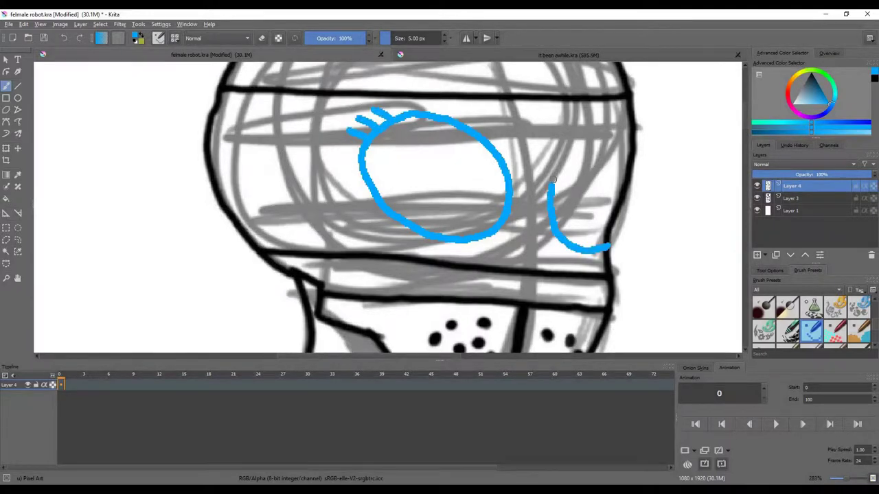
pyautogui.scroll(-1, 532, 232)
pyautogui.scroll(1, 584, 162)
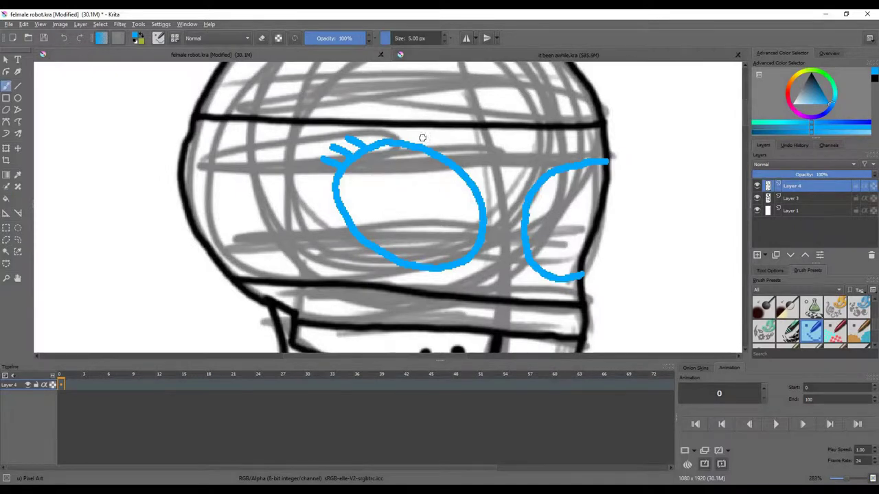
# Step: Paint both eye outlines solid bright blue using a thicker brush of about 9 px
pyautogui.moveTo(426, 198); pyautogui.dragTo(440, 182)
pyautogui.moveTo(364, 206); pyautogui.dragTo(420, 168)
pyautogui.moveTo(591, 177)
pyautogui.mouseDown()
pyautogui.moveTo(542, 196)
pyautogui.moveTo(568, 241)
pyautogui.mouseUp()
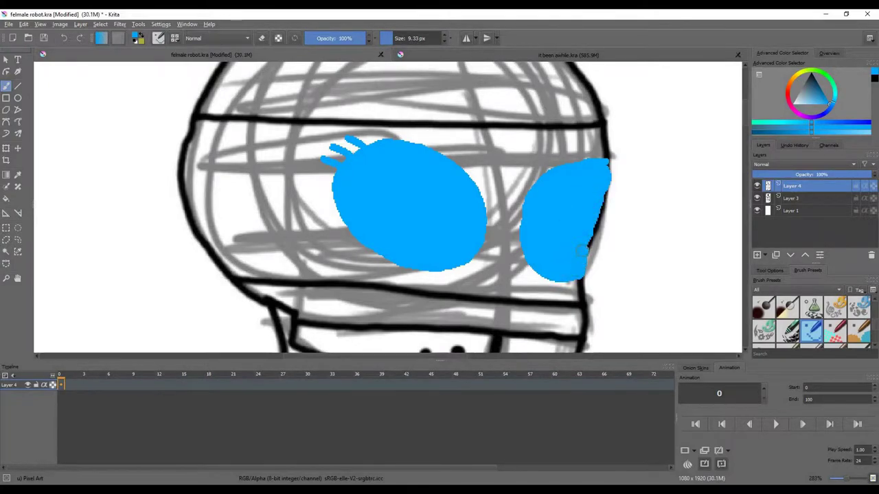
# Step: Ink a black zigzag seam down the left-hand upper arm with the 10 px Pencil-2 brush
pyautogui.scroll(-2, 797, 322)
pyautogui.scroll(-1, 813, 326)
pyautogui.click(811, 309)
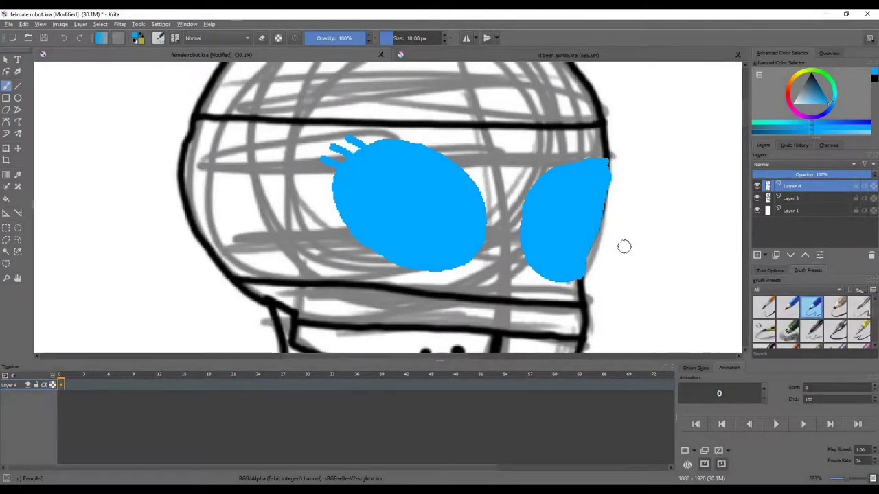
pyautogui.scroll(-5, 517, 150)
pyautogui.scroll(4, 515, 288)
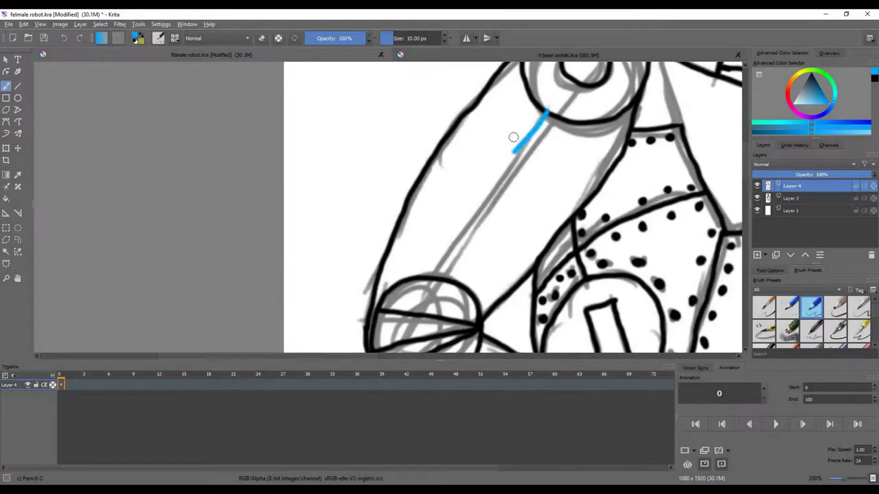
pyautogui.click(63, 38)
pyautogui.click(774, 130)
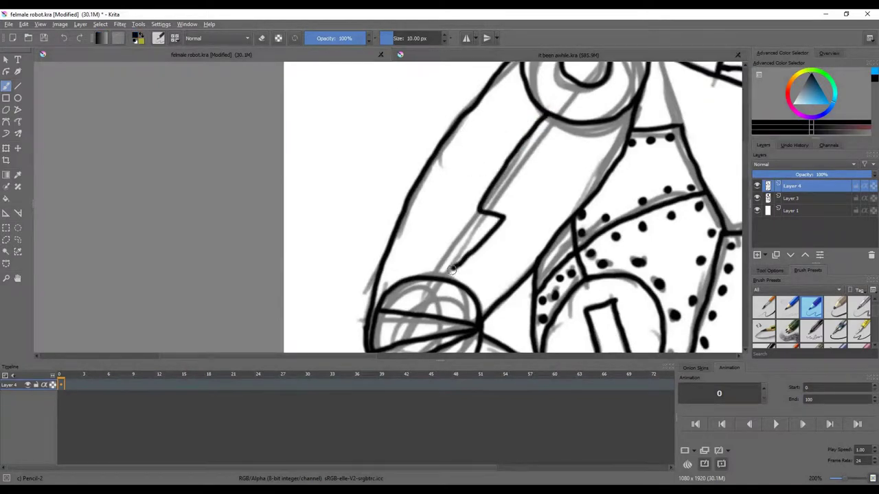
# Step: Ink seams along both forearms and a zigzag seam on the right-hand upper arm, adding bolt circles and rivets to the left-hand arm
pyautogui.scroll(-5, 475, 227)
pyautogui.scroll(5, 471, 141)
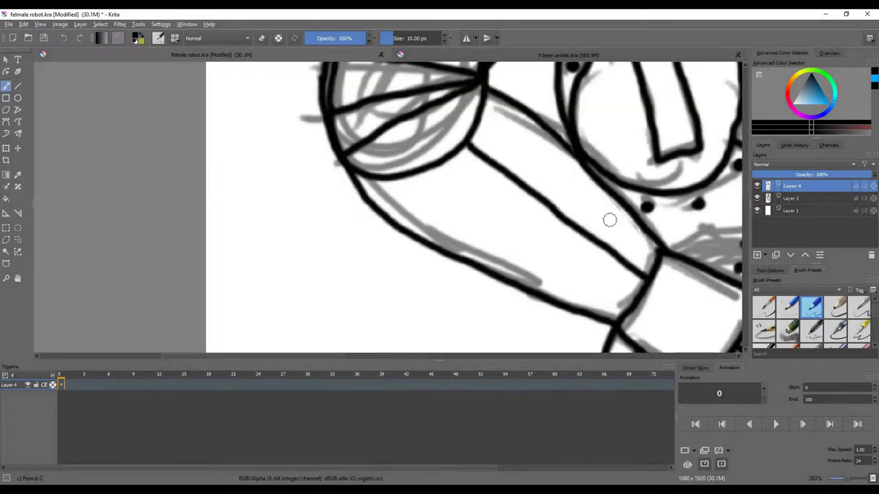
pyautogui.scroll(-3, 561, 201)
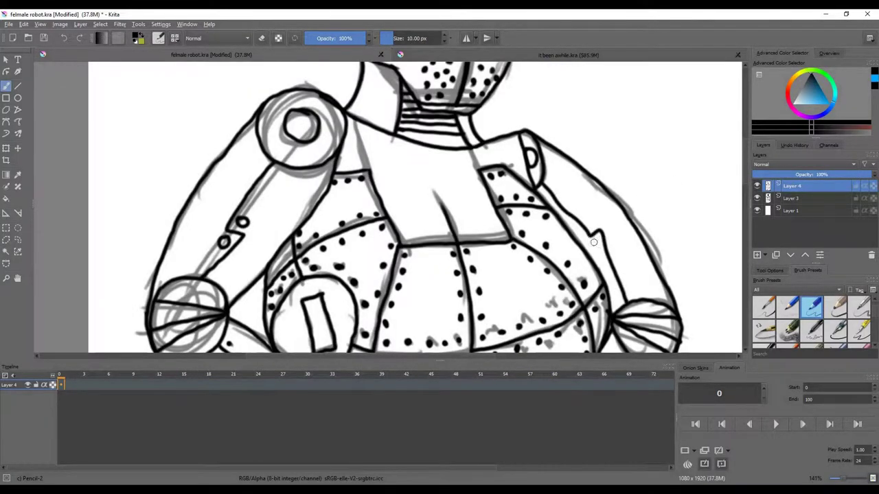
pyautogui.scroll(-4, 589, 222)
pyautogui.scroll(5, 592, 194)
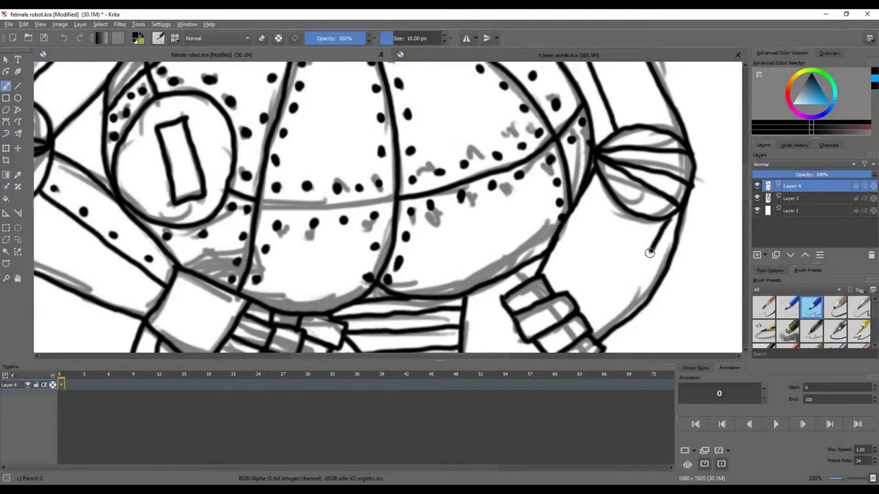
# Step: Delete the rough sketch layer, Layer 3
pyautogui.scroll(-6, 586, 208)
pyautogui.scroll(2, 561, 292)
pyautogui.scroll(-2, 560, 291)
pyautogui.scroll(3, 555, 248)
pyautogui.click(789, 199)
pyautogui.hotkey('shift', 'Delete')
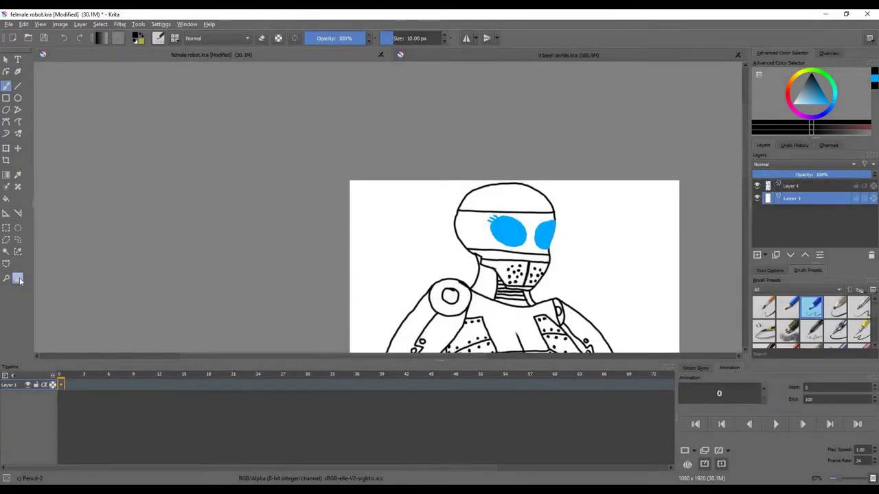
# Step: Ink the missing side lines of the chest plate between the collar and the upper cross seams
pyautogui.click(19, 279)
pyautogui.moveTo(597, 266); pyautogui.dragTo(480, 124)
pyautogui.scroll(-1, 481, 124)
pyautogui.scroll(1, 488, 240)
pyautogui.moveTo(405, 316); pyautogui.dragTo(469, 305)
pyautogui.moveTo(457, 69); pyautogui.dragTo(464, 167)
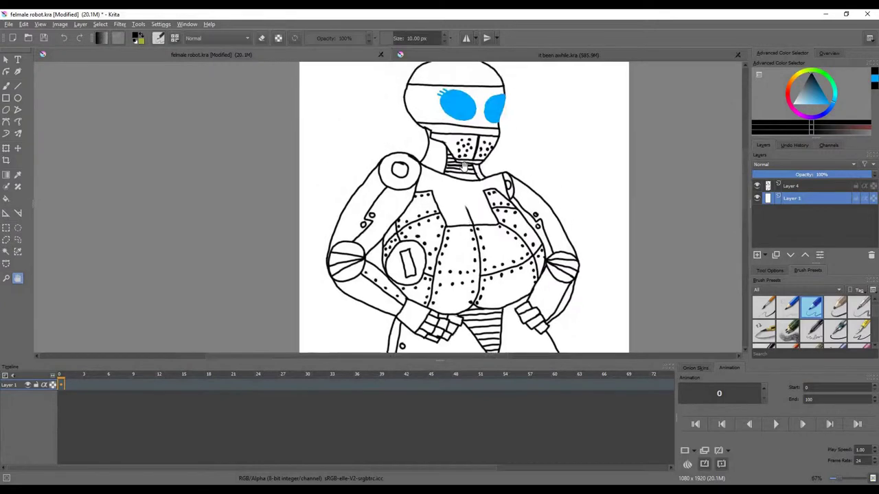
pyautogui.scroll(4, 464, 165)
pyautogui.press('b')
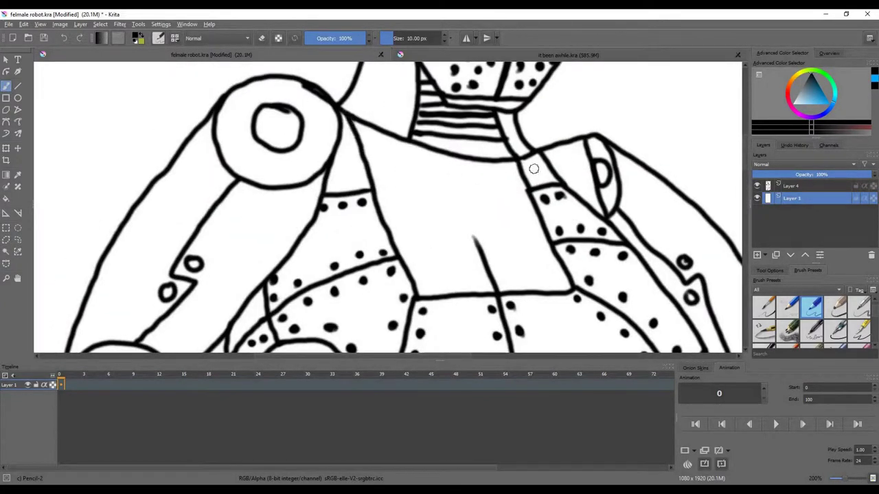
# Step: Inspect the finished line art up close across the whole figure
pyautogui.scroll(-5, 563, 165)
pyautogui.scroll(6, 542, 209)
pyautogui.scroll(-5, 576, 208)
pyautogui.scroll(2, 570, 288)
pyautogui.scroll(-3, 570, 288)
pyautogui.scroll(3, 604, 233)
pyautogui.scroll(3, 522, 182)
pyautogui.scroll(-5, 521, 183)
pyautogui.scroll(4, 578, 136)
# Step: Pick a medium pink and fill the torso panels above and around the circular plate
pyautogui.moveTo(808, 120); pyautogui.dragTo(785, 107)
pyautogui.moveTo(809, 100); pyautogui.dragTo(814, 104)
pyautogui.scroll(-5, 652, 114)
pyautogui.scroll(2, 678, 158)
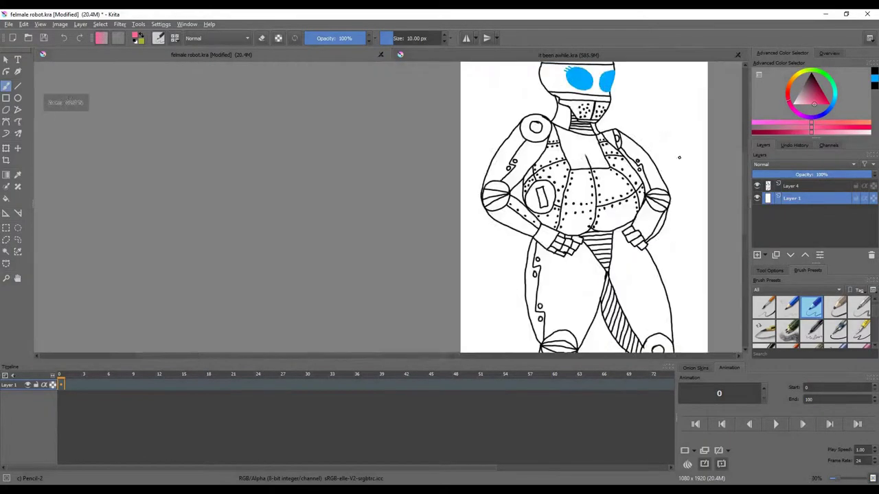
pyautogui.scroll(4, 679, 157)
pyautogui.press('f')
pyautogui.click(407, 177)
pyautogui.click(380, 190)
pyautogui.click(423, 205)
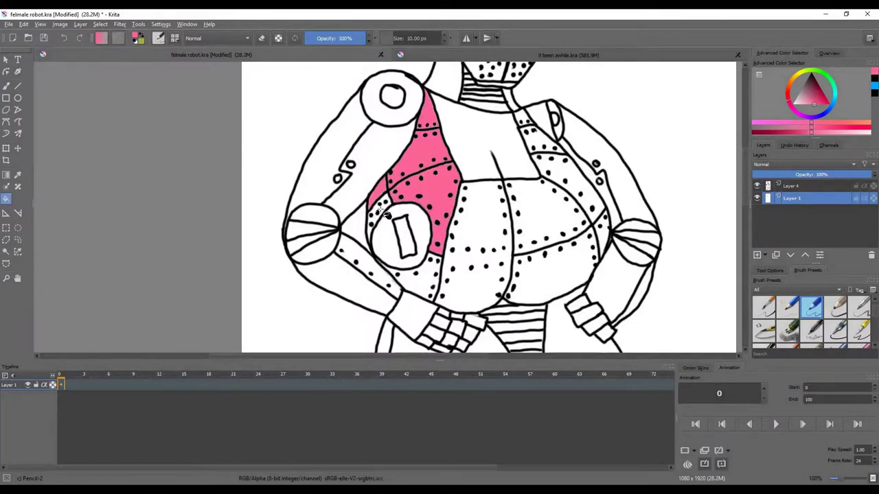
pyautogui.click(382, 208)
# Step: Fill the remaining central, lower and right-hand torso panels with the same pink
pyautogui.click(467, 234)
pyautogui.click(418, 287)
pyautogui.click(523, 214)
pyautogui.click(546, 284)
pyautogui.click(600, 232)
pyautogui.moveTo(575, 180); pyautogui.dragTo(529, 123)
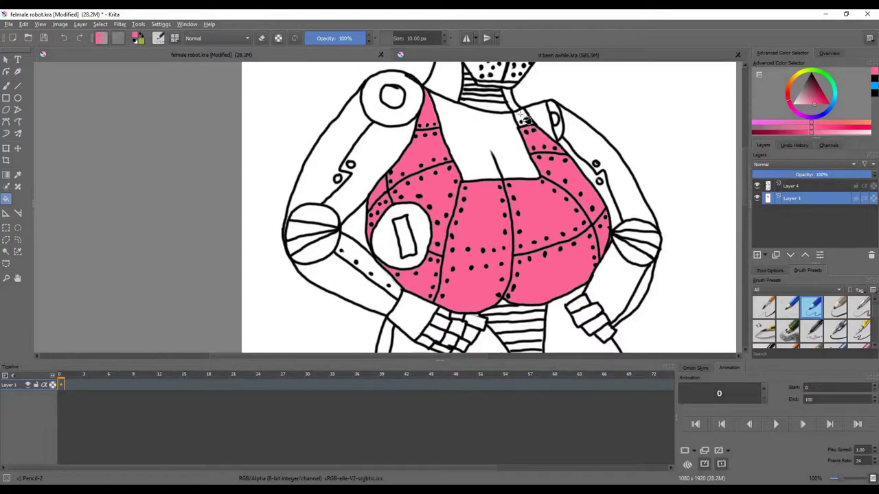
# Step: Pick a dark blue and fill the right-hand leg's shin and thigh
pyautogui.scroll(-2, 549, 179)
pyautogui.scroll(4, 570, 239)
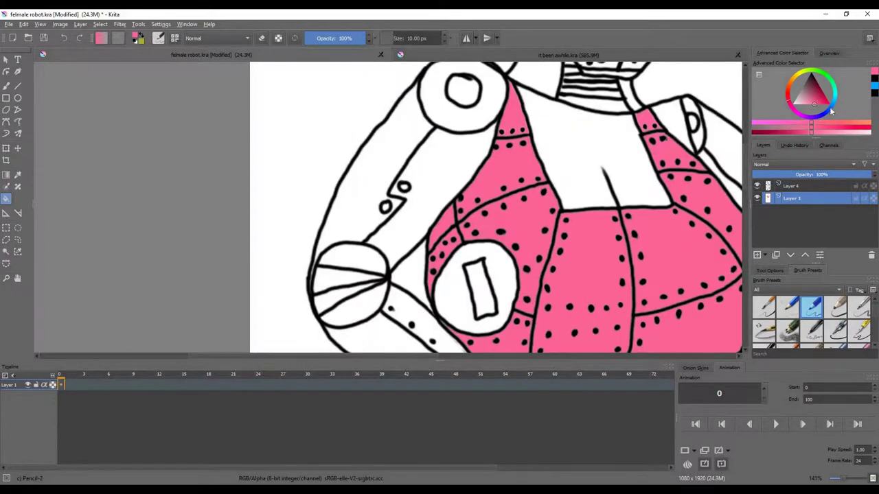
pyautogui.click(829, 108)
pyautogui.click(858, 126)
pyautogui.click(823, 93)
pyautogui.scroll(-3, 659, 158)
pyautogui.scroll(2, 647, 204)
pyautogui.scroll(-1, 647, 206)
pyautogui.click(652, 223)
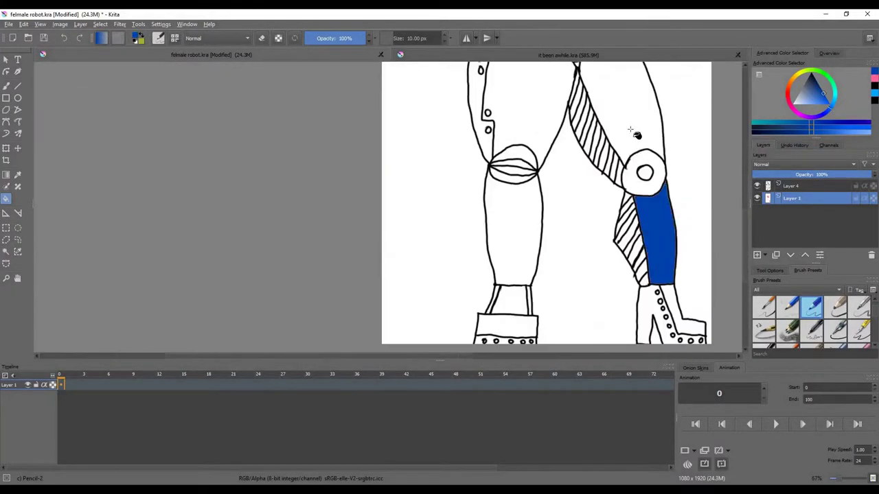
pyautogui.click(630, 129)
# Step: Fill the left-hand leg's thigh panels and shin with the same dark blue
pyautogui.scroll(-2, 631, 129)
pyautogui.scroll(1, 490, 117)
pyautogui.click(490, 117)
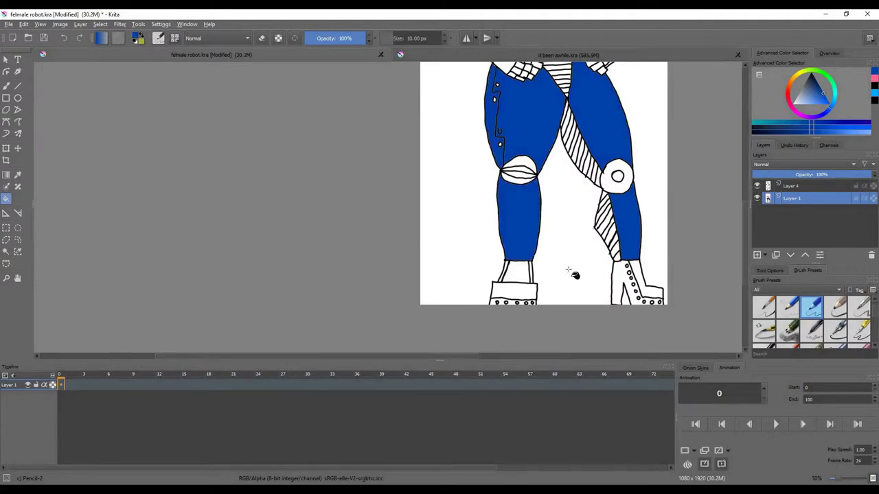
# Step: Fill the upper arm and forearm sections of both arms with the dark blue
pyautogui.scroll(-2, 604, 272)
pyautogui.scroll(4, 557, 104)
pyautogui.click(418, 192)
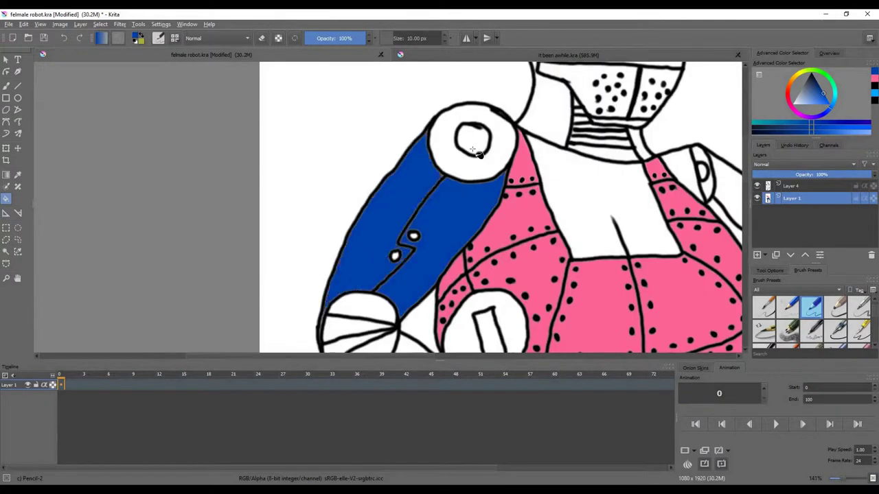
pyautogui.scroll(-4, 432, 192)
pyautogui.scroll(4, 440, 219)
pyautogui.click(447, 154)
pyautogui.scroll(-3, 474, 220)
pyautogui.click(547, 237)
pyautogui.click(557, 242)
pyautogui.click(545, 156)
pyautogui.click(516, 145)
# Step: Fill the right-hand shoulder panel beside the collar, the ankle and the boot uppers with the dark blue
pyautogui.scroll(-3, 516, 145)
pyautogui.scroll(3, 505, 110)
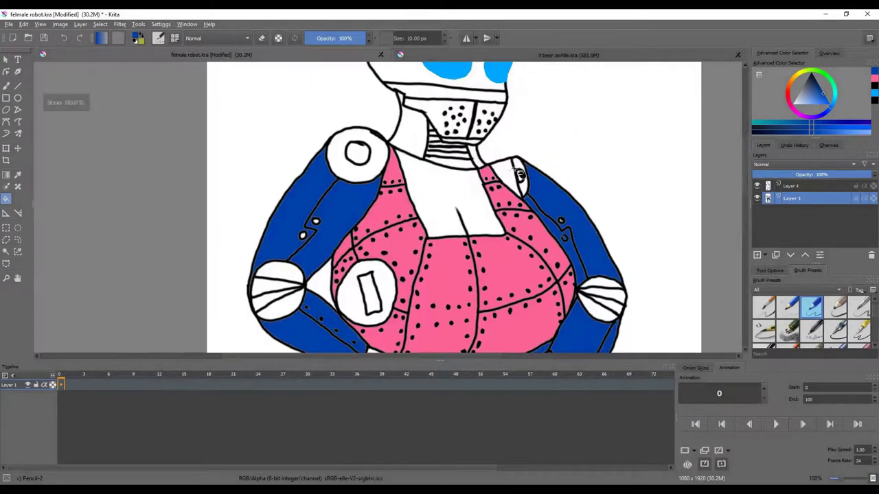
pyautogui.scroll(-2, 579, 177)
pyautogui.scroll(-2, 567, 145)
# Step: Fill the top of the head, the strip beneath the eyes and the neck's side panels with a lighter blue
pyautogui.scroll(2, 473, 163)
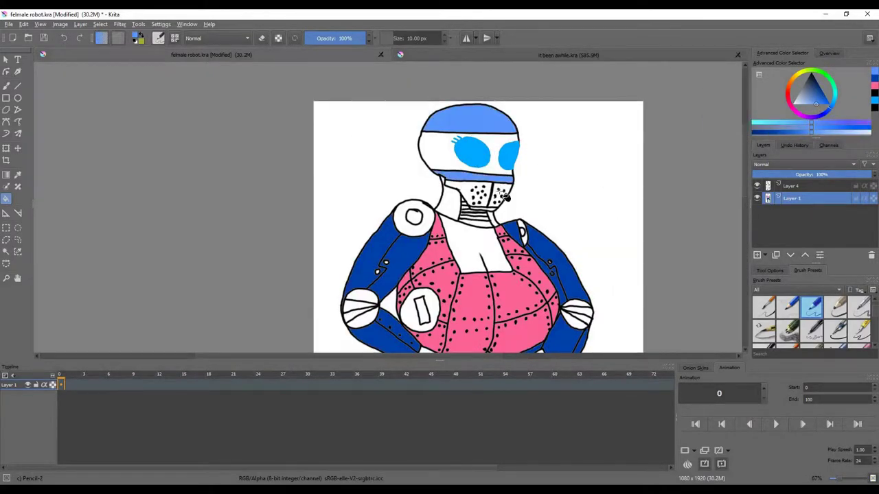
pyautogui.scroll(3, 447, 204)
pyautogui.scroll(-3, 448, 204)
# Step: Fill the gaps between the neck's horizontal bands with black
pyautogui.scroll(6, 474, 199)
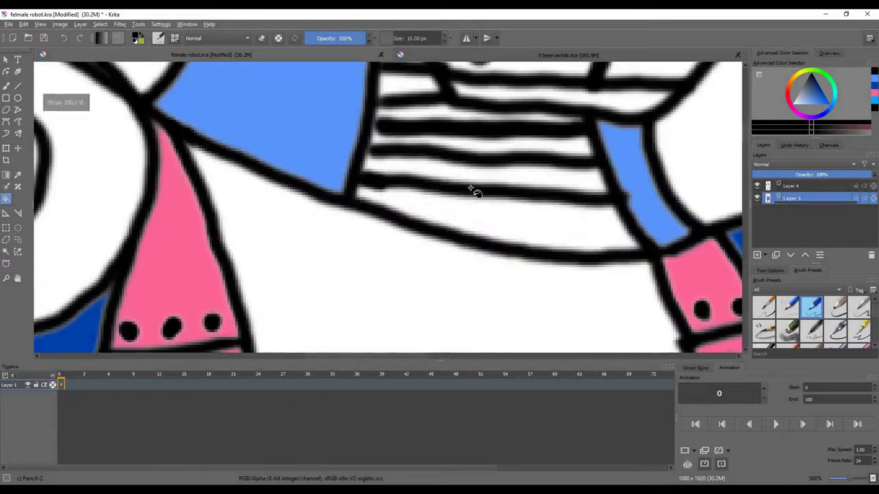
pyautogui.scroll(-3, 426, 167)
pyautogui.scroll(2, 504, 192)
# Step: Try filling the lowest bands of the pelvis panel with black
pyautogui.scroll(-4, 521, 195)
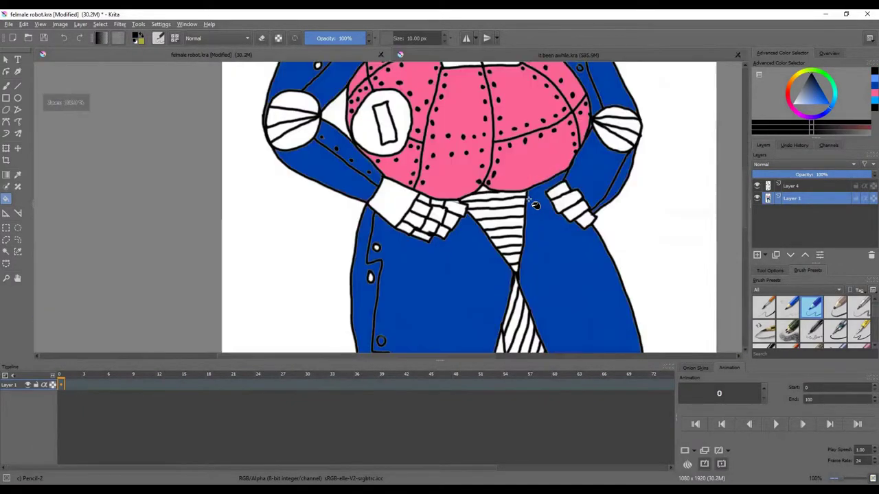
pyautogui.scroll(4, 509, 184)
pyautogui.scroll(-4, 517, 206)
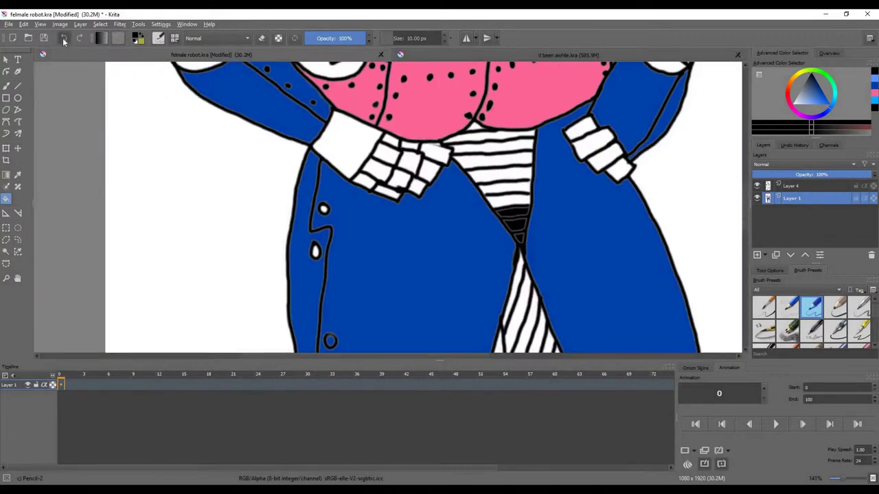
# Step: Pick a dark grey and fill all the bands of the pelvis panel from the lowest one upward
pyautogui.click(805, 80)
pyautogui.scroll(-2, 590, 206)
pyautogui.scroll(3, 549, 186)
pyautogui.click(553, 188)
pyautogui.click(552, 171)
pyautogui.click(548, 154)
pyautogui.click(539, 137)
pyautogui.click(525, 101)
pyautogui.click(502, 81)
pyautogui.scroll(3, 470, 114)
pyautogui.click(470, 135)
pyautogui.click(469, 113)
pyautogui.click(471, 92)
# Step: Fill the hatched strips along the right-hand leg's inner thigh with the dark grey
pyautogui.scroll(-5, 470, 154)
pyautogui.scroll(4, 480, 220)
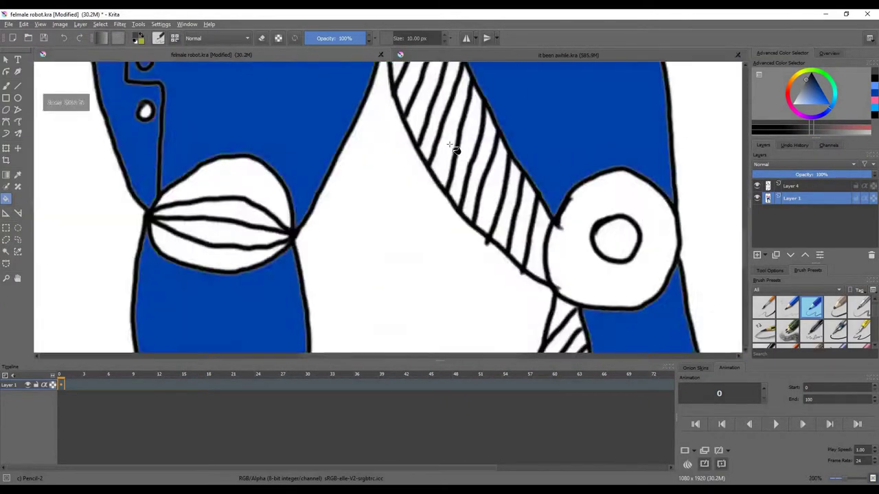
pyautogui.scroll(-3, 444, 144)
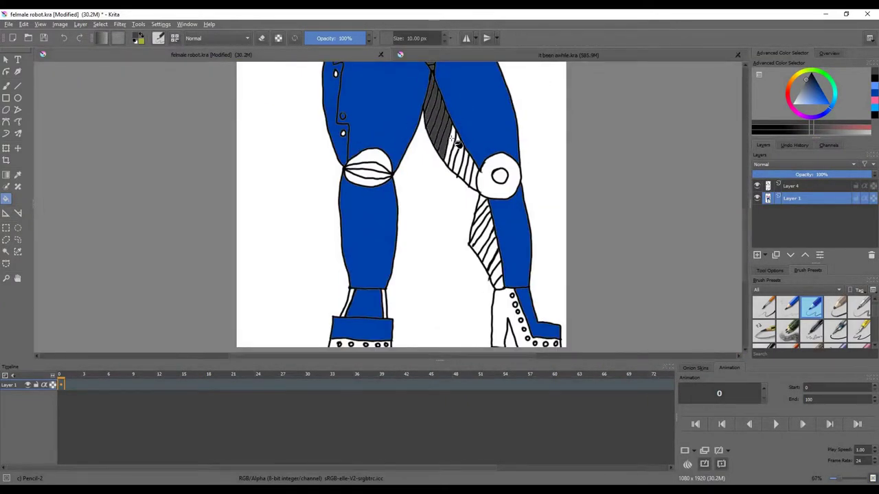
# Step: Fill the hatched strips behind the right-hand shin, from knee to ankle, with the dark grey
pyautogui.scroll(3, 478, 182)
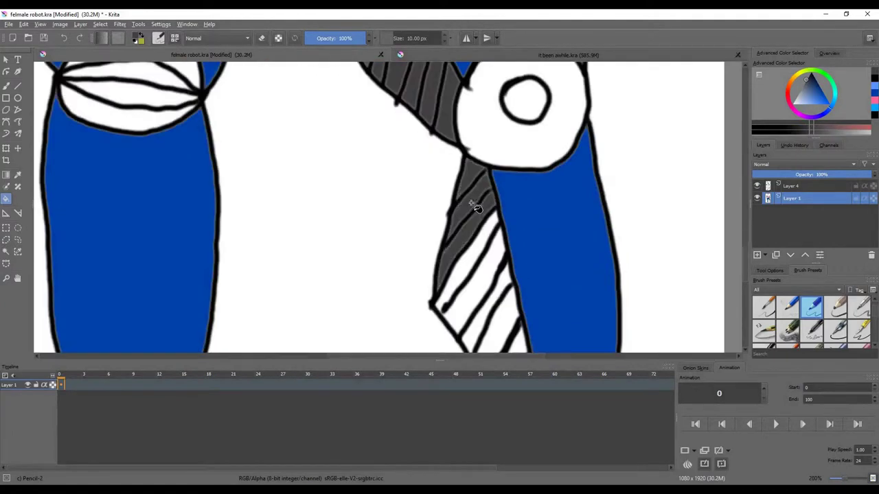
pyautogui.scroll(-2, 494, 206)
pyautogui.scroll(3, 520, 265)
pyautogui.scroll(-3, 481, 247)
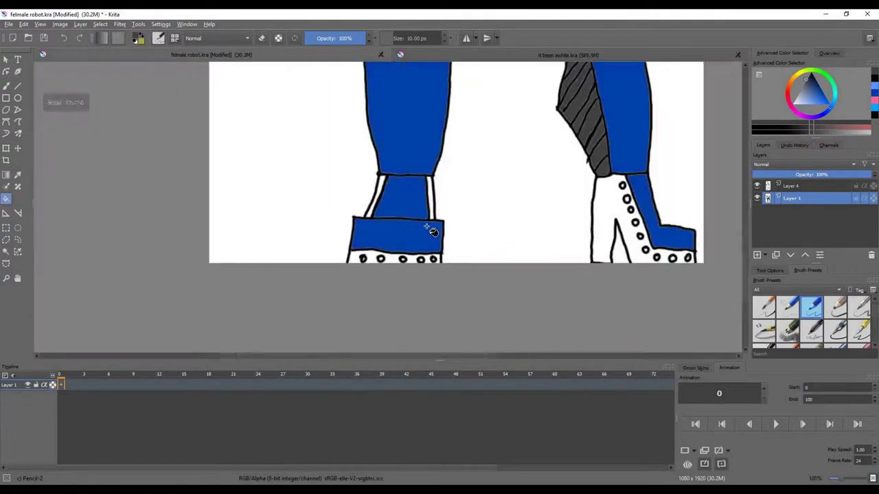
# Step: Check the coloured figure from the boots up to the torso for areas still without a fill
pyautogui.scroll(3, 243, 134)
pyautogui.scroll(-3, 465, 199)
pyautogui.scroll(-6, 485, 156)
pyautogui.scroll(7, 480, 154)
pyautogui.scroll(-5, 435, 160)
pyautogui.scroll(-3, 436, 161)
pyautogui.scroll(4, 436, 114)
pyautogui.scroll(-3, 435, 114)
pyautogui.scroll(4, 431, 97)
pyautogui.scroll(-1, 439, 225)
pyautogui.scroll(5, 435, 228)
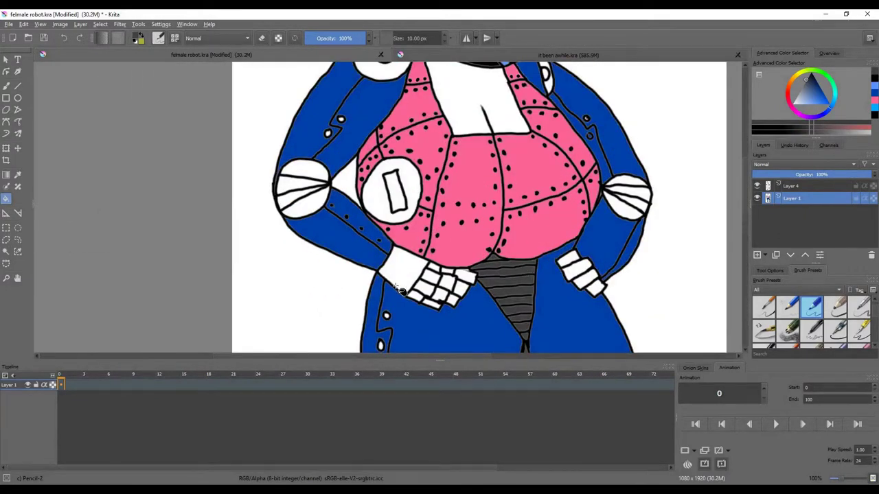
# Step: Fill the back of the hand and all the finger segments of both hands with the dark grey
pyautogui.scroll(-2, 490, 196)
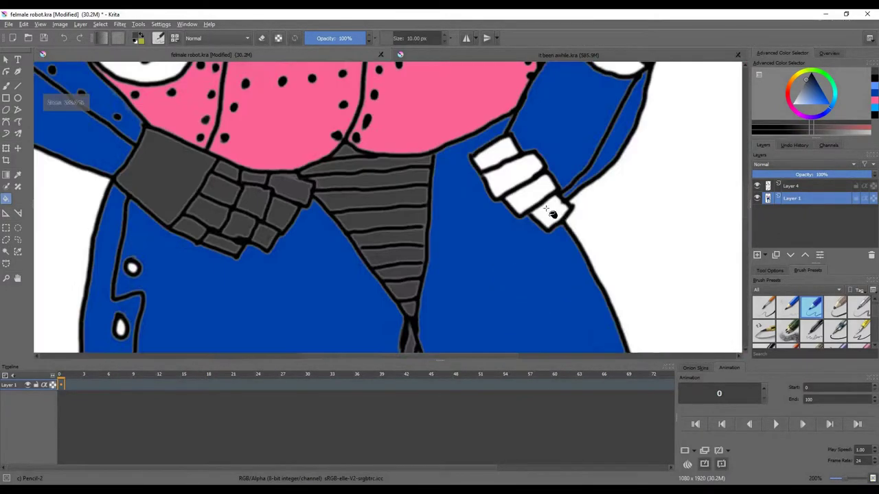
pyautogui.scroll(-1, 529, 199)
pyautogui.scroll(-2, 549, 192)
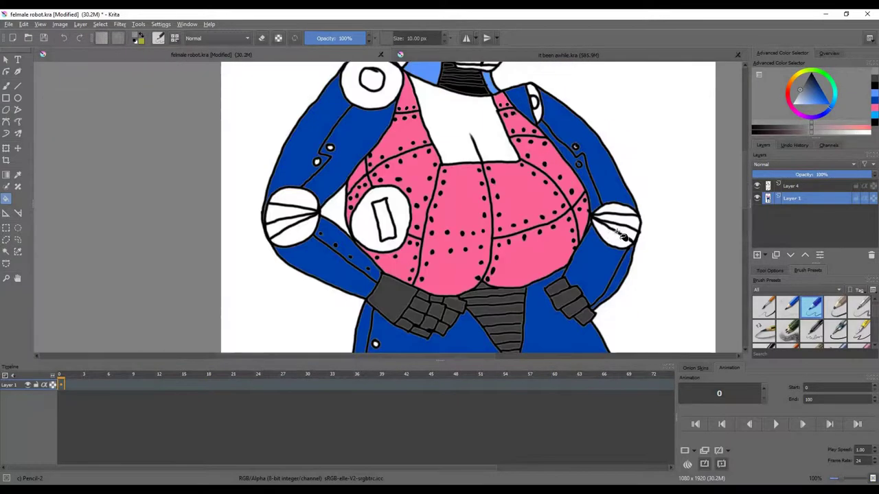
# Step: Pick a medium grey and fill both elbow joints and both shoulder discs with it
pyautogui.scroll(4, 587, 210)
pyautogui.scroll(-3, 587, 209)
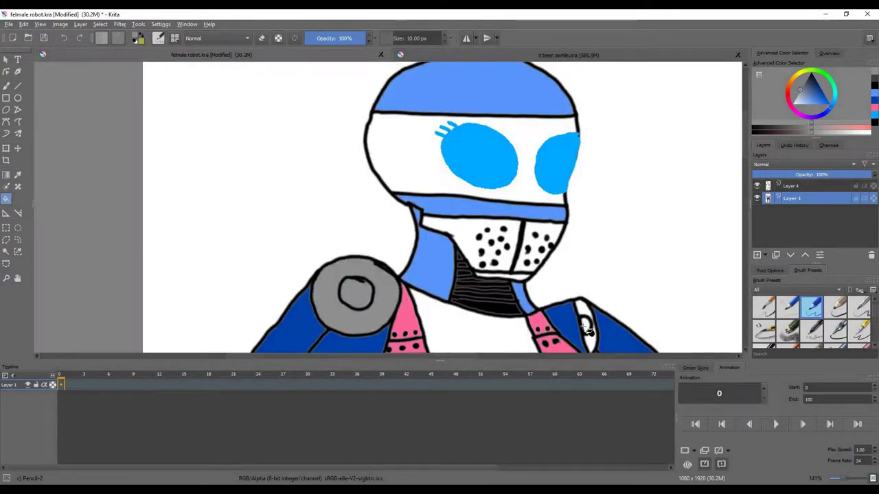
pyautogui.scroll(-2, 571, 237)
pyautogui.scroll(-2, 412, 238)
pyautogui.scroll(3, 108, 239)
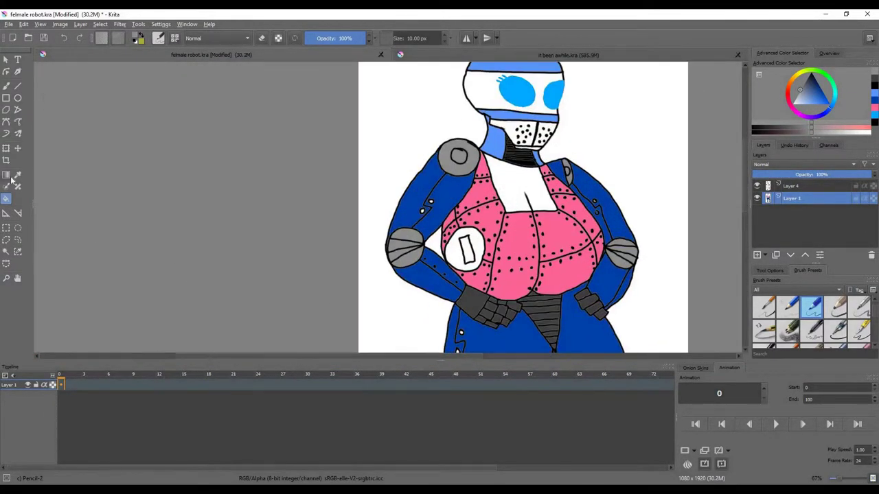
# Step: Fill the round panel on the side of the torso and its inner rectangle with the dark grey
pyautogui.press('f')
pyautogui.click(454, 237)
pyautogui.click(468, 248)
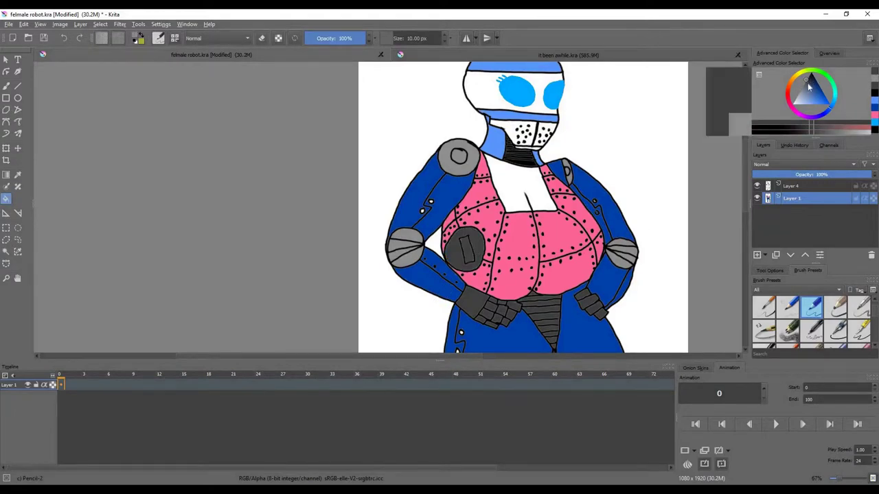
# Step: Pick a near-black grey and fill both halves of the dotted face mask and the panel above the pink chest armour
pyautogui.scroll(4, 519, 186)
pyautogui.scroll(-2, 520, 186)
pyautogui.scroll(4, 476, 197)
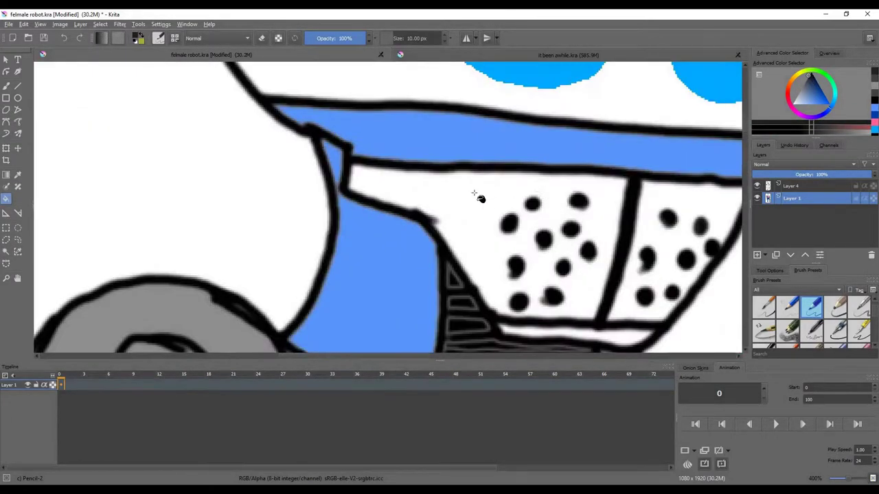
pyautogui.click(476, 196)
pyautogui.click(659, 195)
pyautogui.scroll(-4, 659, 195)
pyautogui.scroll(3, 470, 186)
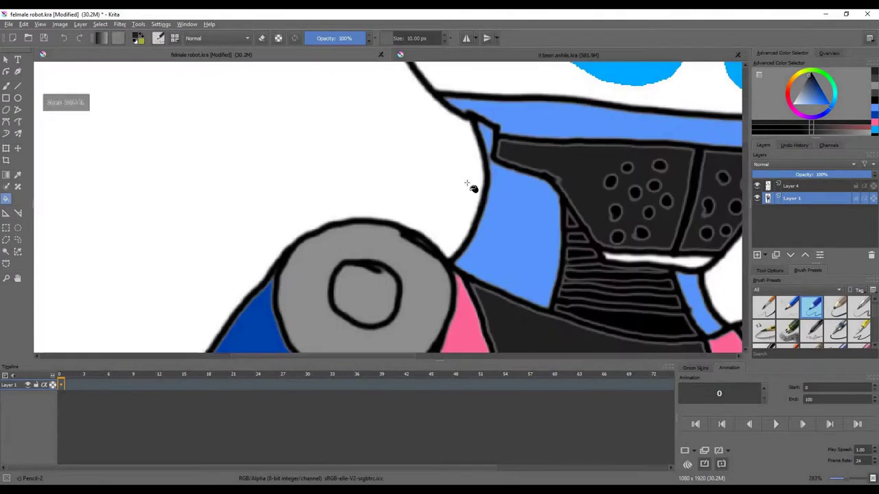
# Step: Sample the helmet's light blue and fill the thin chin strip under the face mask with it
pyautogui.keyDown('ctrl'); pyautogui.click(583, 117); pyautogui.keyUp('ctrl')
pyautogui.click(658, 256)
pyautogui.scroll(-7, 696, 210)
# Step: Sample the medium grey of the joints and fill every section of both knee joints with it
pyautogui.scroll(3, 721, 248)
pyautogui.keyDown('ctrl'); pyautogui.click(537, 134); pyautogui.keyUp('ctrl')
pyautogui.scroll(-5, 539, 135)
pyautogui.scroll(3, 555, 165)
pyautogui.scroll(5, 568, 214)
pyautogui.click(547, 136)
pyautogui.click(507, 152)
pyautogui.click(163, 129)
pyautogui.click(156, 87)
pyautogui.click(123, 154)
pyautogui.scroll(-6, 290, 195)
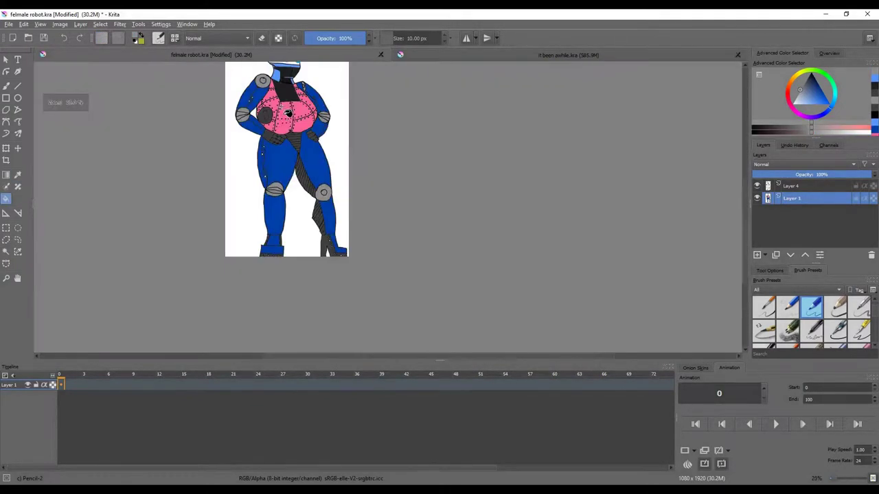
# Step: Redraw the black head outline beside the far eye on Layer 4 and fill the visor around the eyes with black
pyautogui.scroll(5, 294, 96)
pyautogui.scroll(2, 301, 103)
pyautogui.scroll(-4, 183, 197)
pyautogui.scroll(5, 382, 194)
pyautogui.scroll(1, 383, 193)
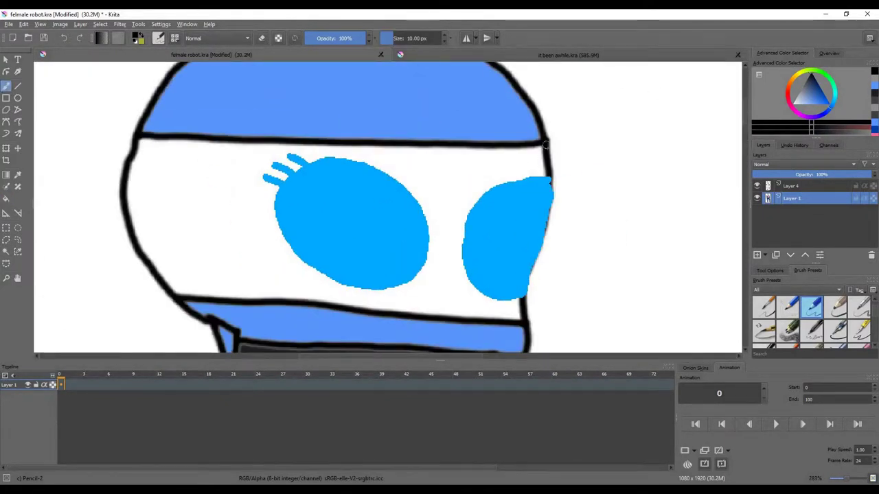
pyautogui.click(828, 186)
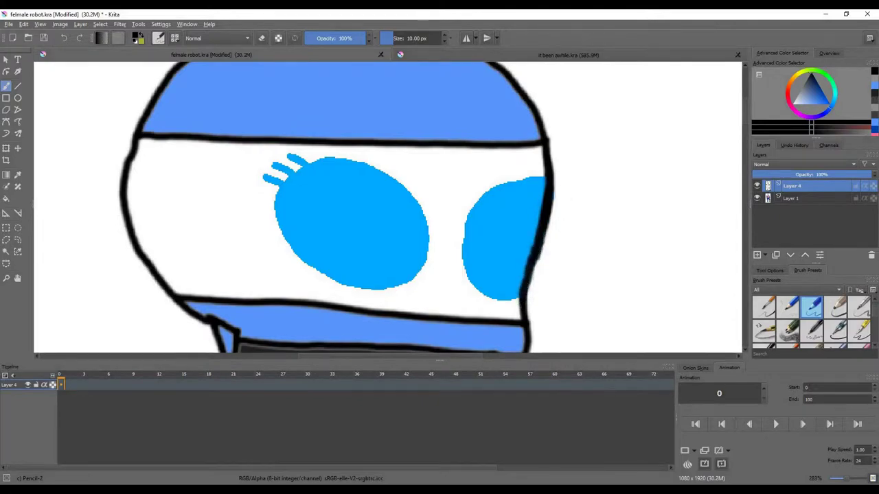
pyautogui.scroll(-5, 206, 207)
pyautogui.scroll(3, 412, 178)
pyautogui.scroll(-4, 467, 268)
pyautogui.scroll(2, 433, 149)
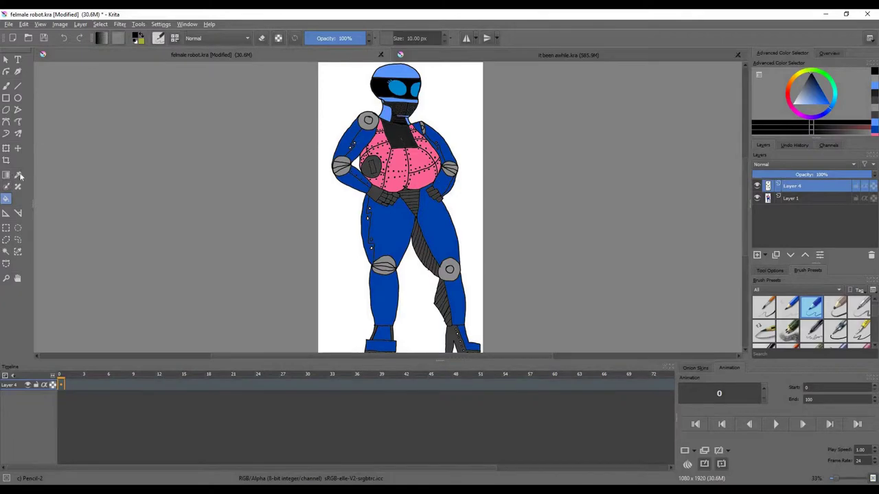
# Step: Sample the chest armour's pink and recolour the blue arms and legs with it on Layer 4, tinting the rest of the figure
pyautogui.click(19, 175)
pyautogui.scroll(4, 391, 170)
pyautogui.click(391, 169)
pyautogui.click(812, 75)
pyautogui.click(6, 86)
pyautogui.scroll(3, 451, 180)
pyautogui.moveTo(198, 201)
pyautogui.mouseDown()
pyautogui.moveTo(326, 210)
pyautogui.moveTo(479, 198)
pyautogui.mouseUp()
pyautogui.scroll(-5, 459, 208)
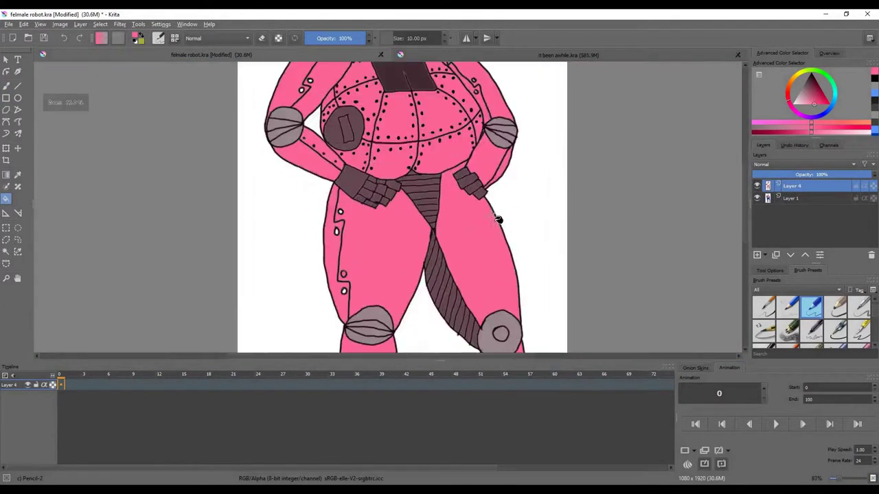
pyautogui.scroll(-5, 498, 219)
pyautogui.scroll(2, 496, 137)
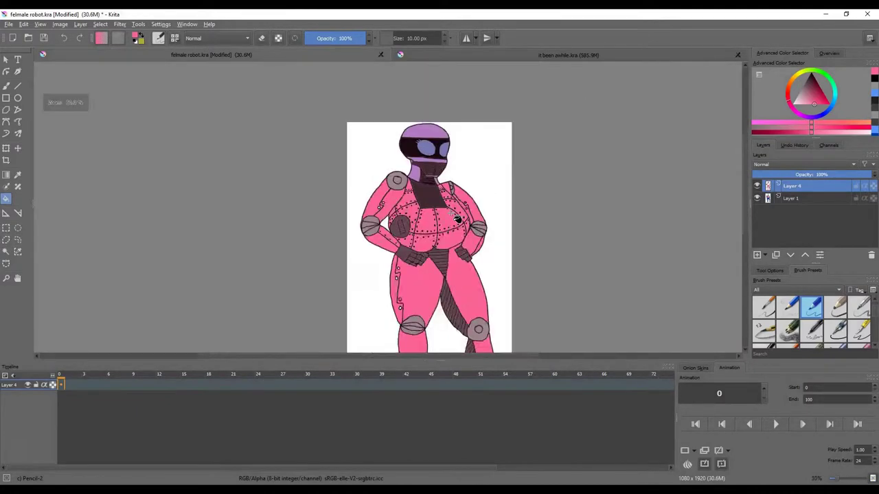
pyautogui.click(408, 248)
pyautogui.click(402, 204)
pyautogui.doubleClick(64, 38)
# Step: Add a new layer above Layer 4 at 50% opacity and reset the painting colour to black
pyautogui.click(18, 278)
pyautogui.scroll(4, 359, 229)
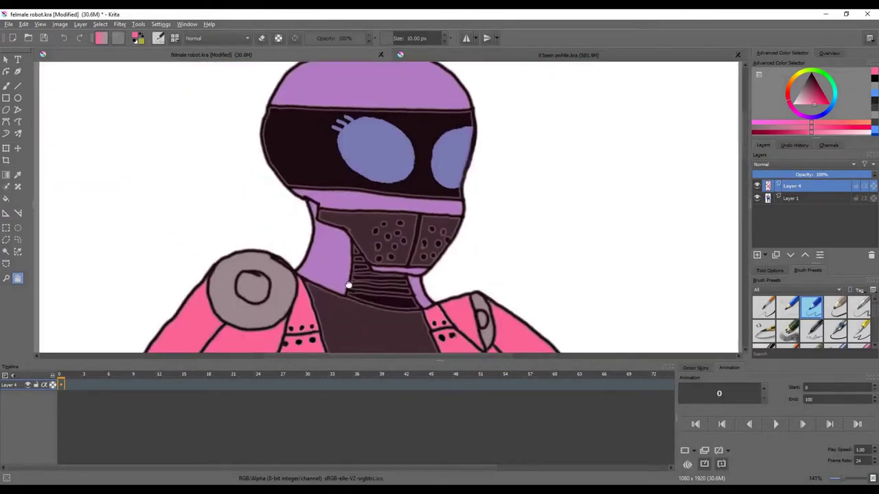
pyautogui.scroll(-5, 631, 222)
pyautogui.press('d')
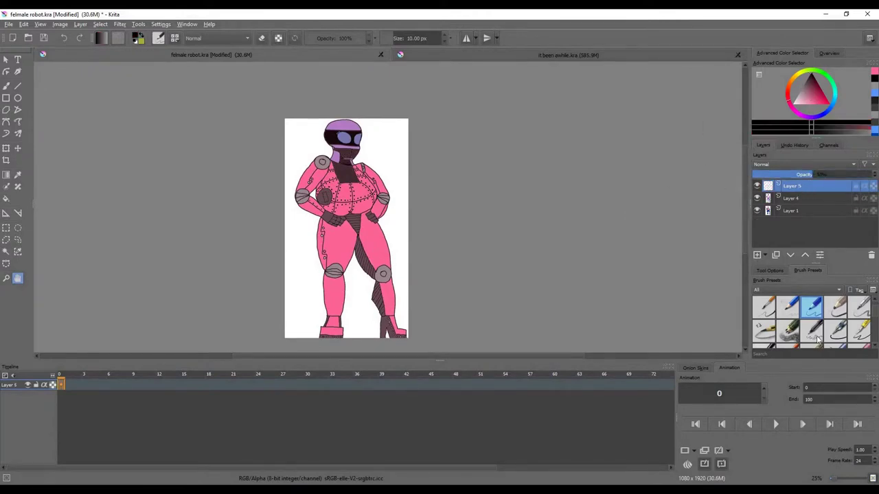
# Step: Paint a shadow over both sides of the neck beneath the helmet with the 10 px pencil in black
pyautogui.scroll(5, 341, 130)
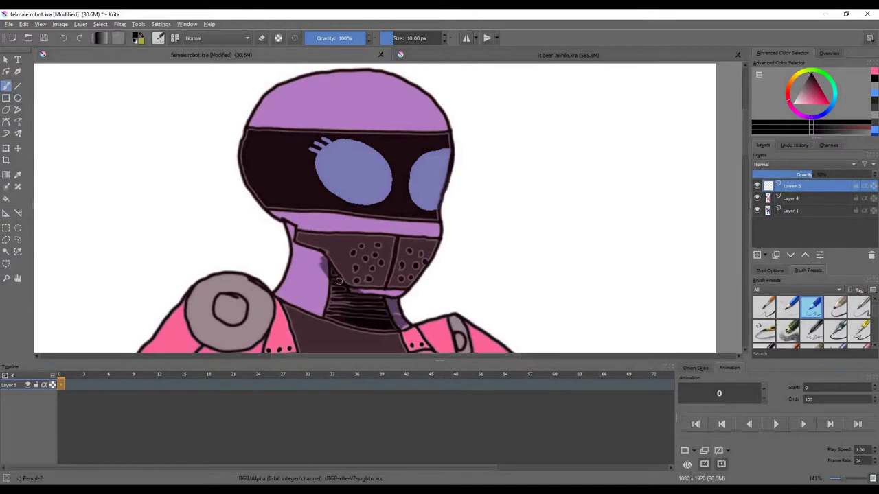
pyautogui.scroll(3, 302, 292)
pyautogui.moveTo(319, 166); pyautogui.dragTo(368, 233)
pyautogui.moveTo(364, 186); pyautogui.dragTo(285, 152)
pyautogui.moveTo(261, 96); pyautogui.dragTo(282, 141)
pyautogui.moveTo(283, 158); pyautogui.dragTo(285, 216)
pyautogui.moveTo(282, 182); pyautogui.dragTo(330, 295)
pyautogui.moveTo(265, 254); pyautogui.dragTo(372, 321)
pyautogui.moveTo(302, 202); pyautogui.dragTo(350, 290)
pyautogui.scroll(-1, 295, 96)
pyautogui.scroll(1, 343, 220)
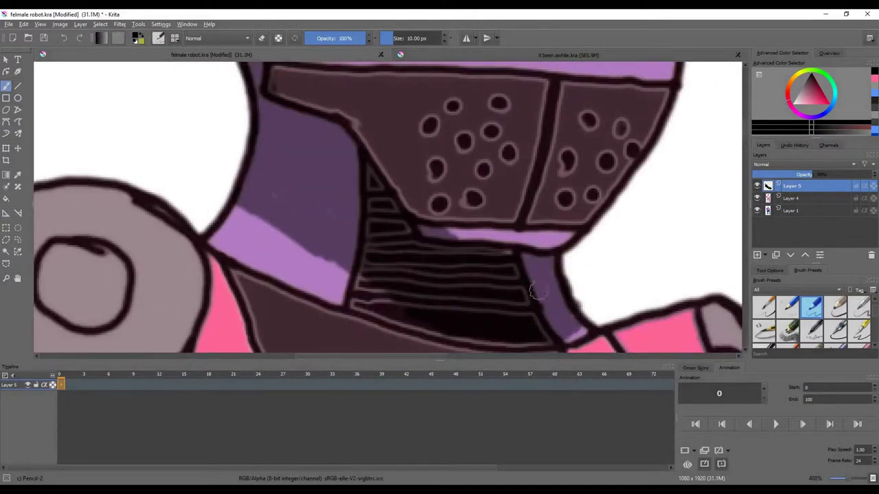
pyautogui.moveTo(302, 248); pyautogui.dragTo(345, 260)
# Step: Shade the back of the helmet and dome, and erase the shadow that spills past the head outline
pyautogui.scroll(-5, 288, 208)
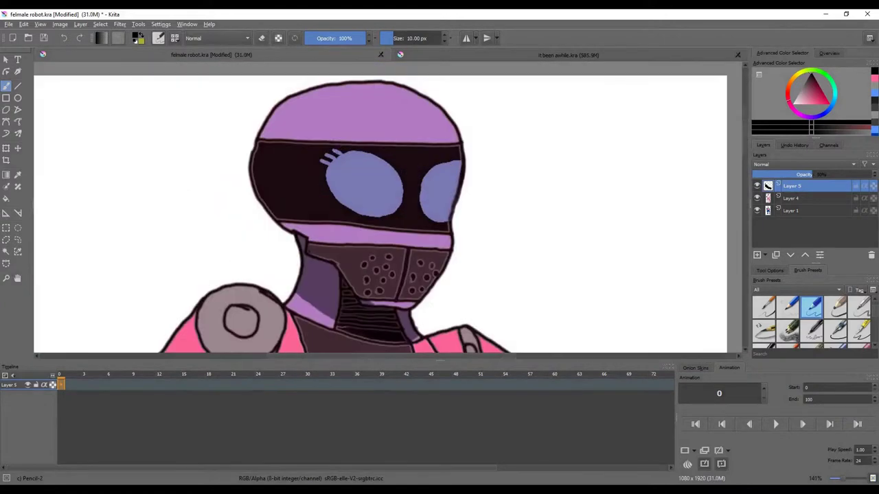
pyautogui.moveTo(391, 110)
pyautogui.mouseDown()
pyautogui.moveTo(313, 99)
pyautogui.moveTo(278, 117)
pyautogui.moveTo(302, 141)
pyautogui.moveTo(373, 126)
pyautogui.mouseUp()
pyautogui.moveTo(316, 182)
pyautogui.mouseDown()
pyautogui.moveTo(298, 223)
pyautogui.moveTo(268, 143)
pyautogui.moveTo(291, 124)
pyautogui.mouseUp()
pyautogui.scroll(1, 365, 156)
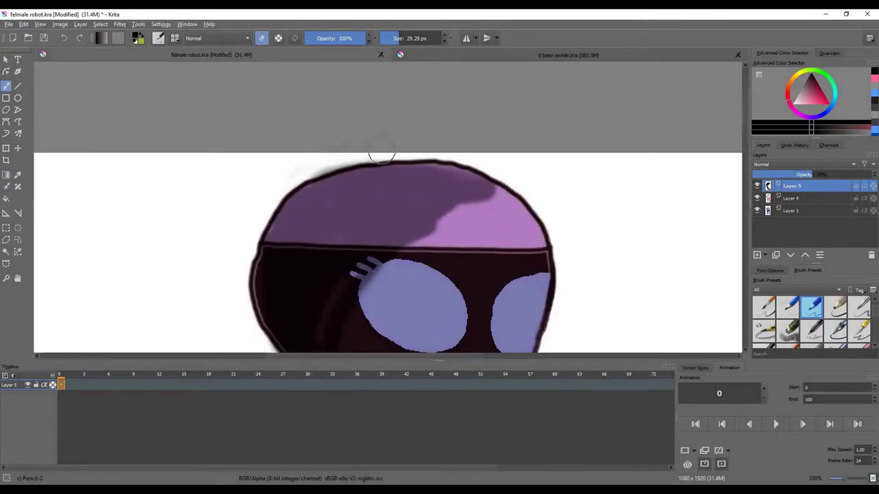
pyautogui.scroll(-2, 367, 164)
# Step: Choose the Blender Blur brush from My Favorites and soften the shadow edges on the helmet and neck at 60 px
pyautogui.click(785, 291)
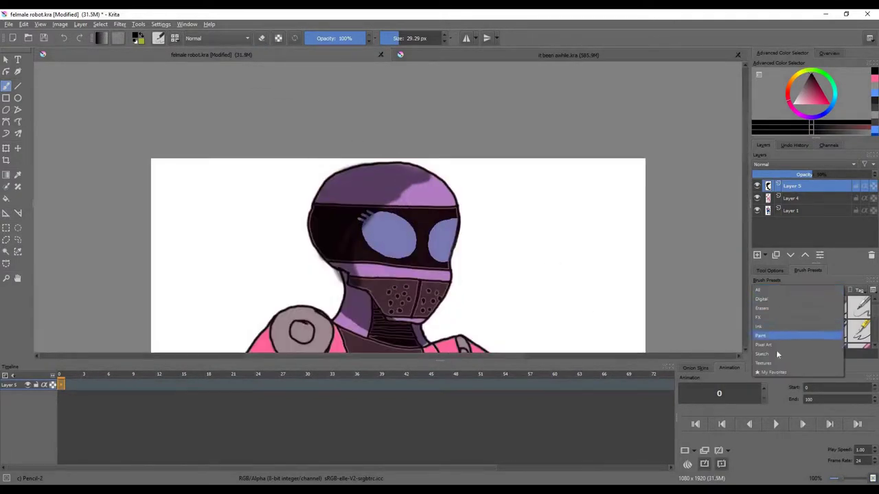
pyautogui.click(778, 372)
pyautogui.scroll(3, 412, 167)
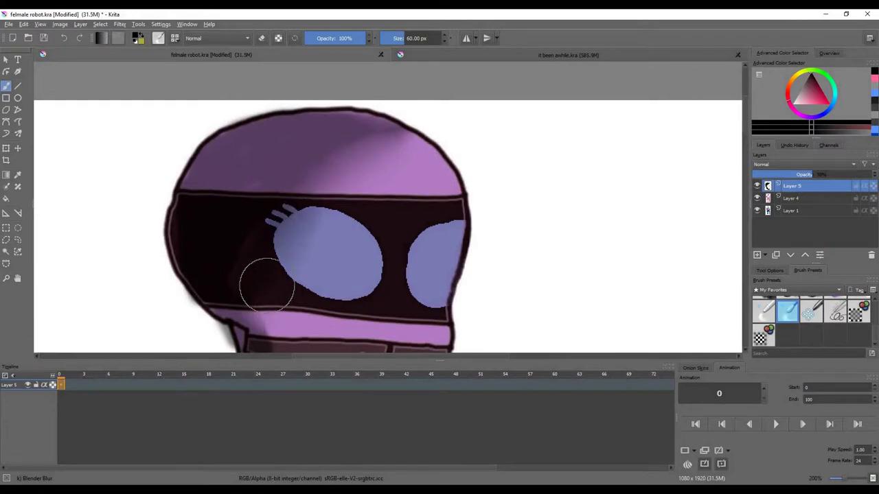
pyautogui.scroll(-4, 265, 281)
pyautogui.scroll(3, 397, 243)
pyautogui.scroll(-1, 226, 128)
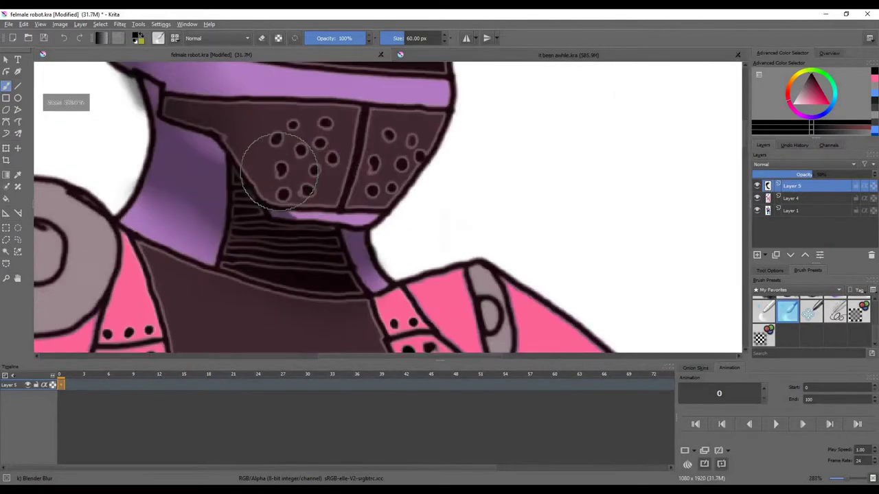
# Step: Return to the pencil brush and paint a broad shadow down the torso beside the left-hand arm, over the round panel
pyautogui.scroll(-2, 305, 209)
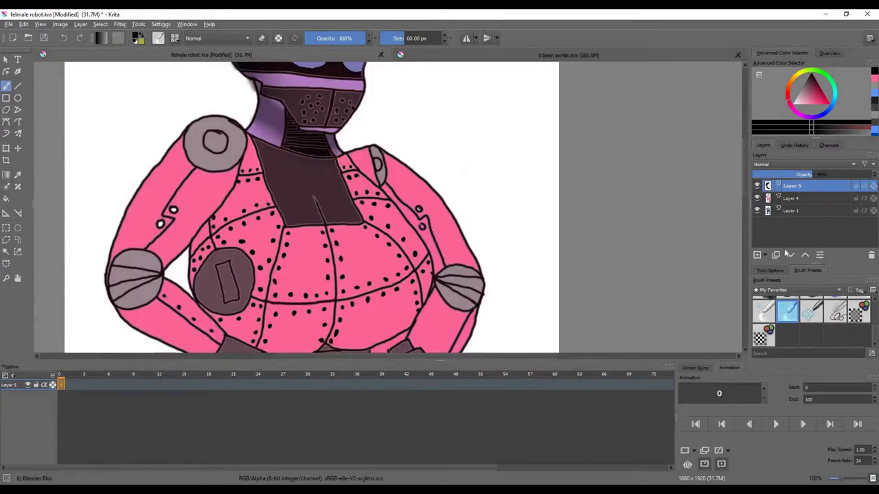
pyautogui.scroll(1, 789, 316)
pyautogui.click(788, 331)
pyautogui.scroll(-2, 381, 241)
pyautogui.scroll(2, 315, 256)
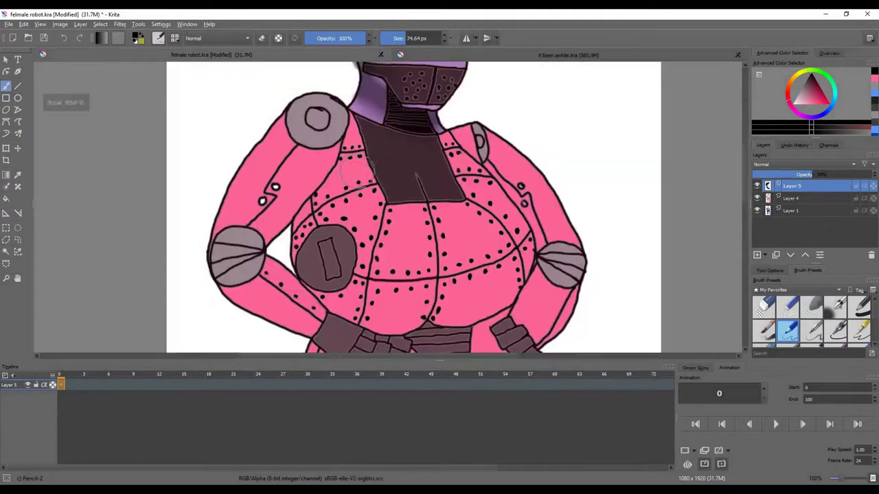
pyautogui.moveTo(355, 127)
pyautogui.mouseDown()
pyautogui.moveTo(357, 158)
pyautogui.moveTo(302, 248)
pyautogui.moveTo(320, 281)
pyautogui.mouseUp()
pyautogui.moveTo(353, 161); pyautogui.dragTo(328, 277)
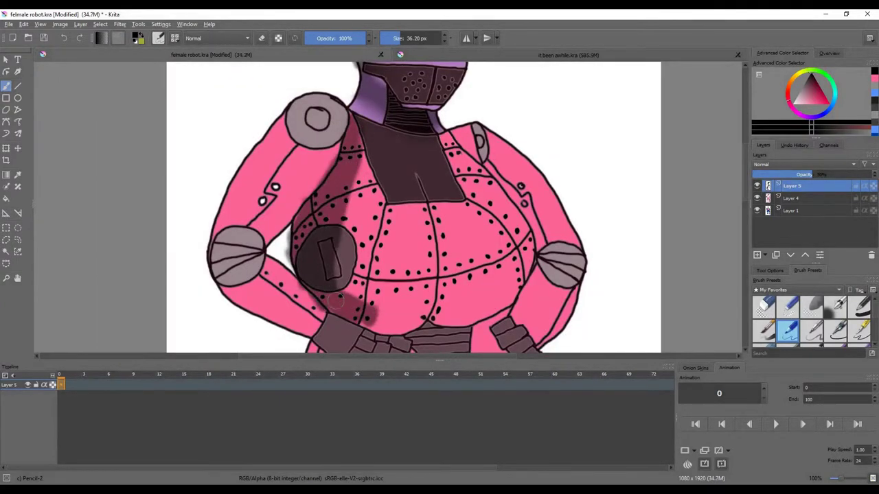
# Step: Erase the torso shadow that spills over the left-hand arm and the background, and return to painting mode
pyautogui.scroll(-2, 330, 271)
pyautogui.scroll(3, 321, 320)
pyautogui.scroll(-2, 267, 298)
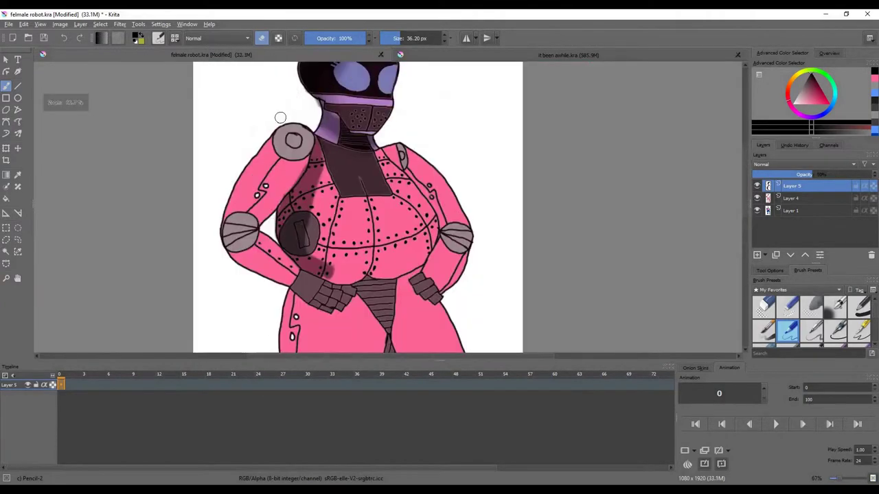
pyautogui.scroll(2, 280, 117)
pyautogui.press('e')
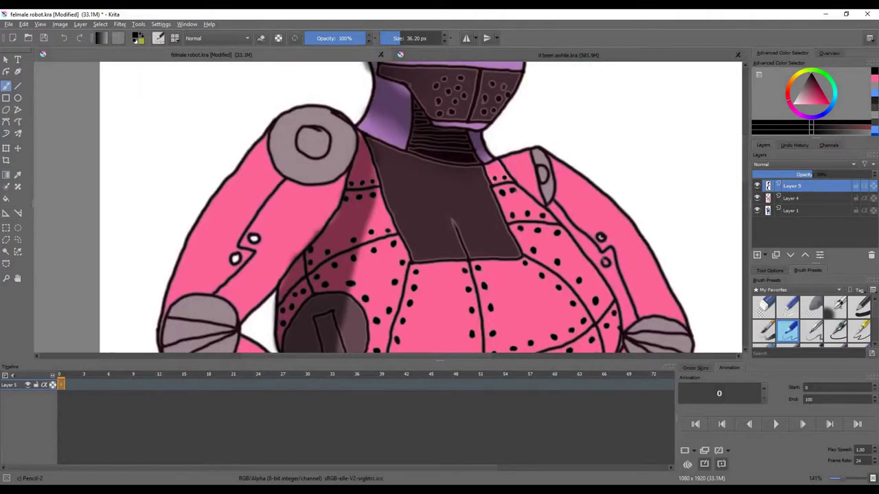
# Step: Extend the shadow along the lower edge of the chest armour as far as the centre seam
pyautogui.scroll(-2, 405, 179)
pyautogui.scroll(2, 386, 303)
pyautogui.moveTo(475, 296)
pyautogui.mouseDown()
pyautogui.moveTo(428, 280)
pyautogui.moveTo(363, 202)
pyautogui.moveTo(413, 288)
pyautogui.moveTo(471, 301)
pyautogui.moveTo(436, 313)
pyautogui.mouseUp()
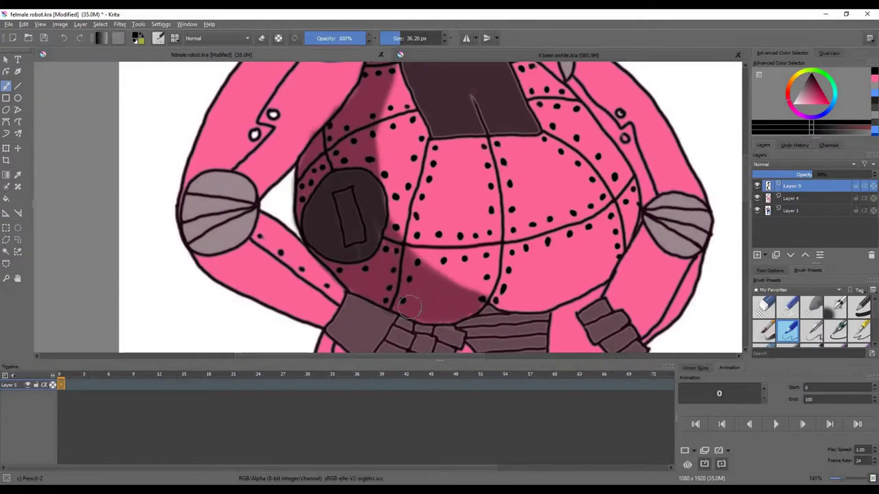
# Step: Shade the left-hand edge and lower corner of the dark panel above the chest armour
pyautogui.scroll(-2, 435, 302)
pyautogui.scroll(3, 430, 206)
pyautogui.scroll(-2, 422, 117)
pyautogui.scroll(2, 424, 79)
pyautogui.moveTo(445, 237)
pyautogui.mouseDown()
pyautogui.moveTo(459, 263)
pyautogui.moveTo(386, 99)
pyautogui.mouseUp()
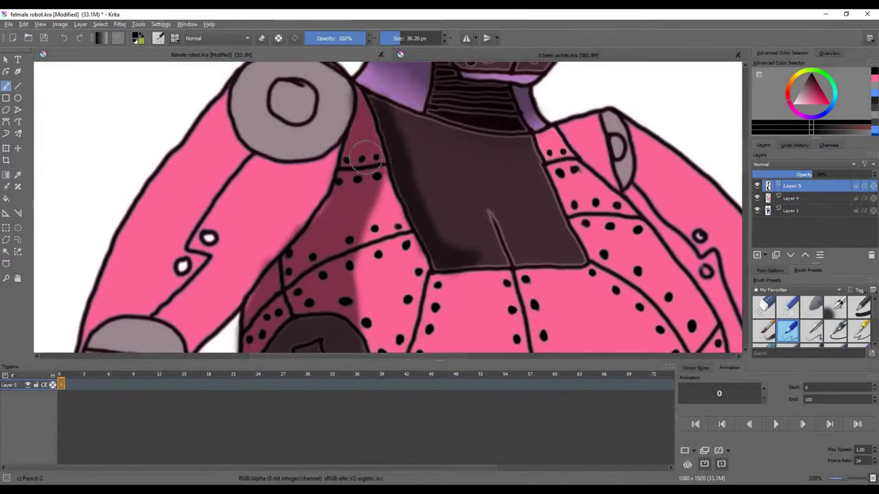
# Step: Continue the lower shadow of the chest armour a little past the centre seam
pyautogui.scroll(-4, 367, 96)
pyautogui.scroll(1, 337, 185)
pyautogui.scroll(1, 450, 178)
pyautogui.scroll(-2, 431, 237)
pyautogui.scroll(2, 446, 161)
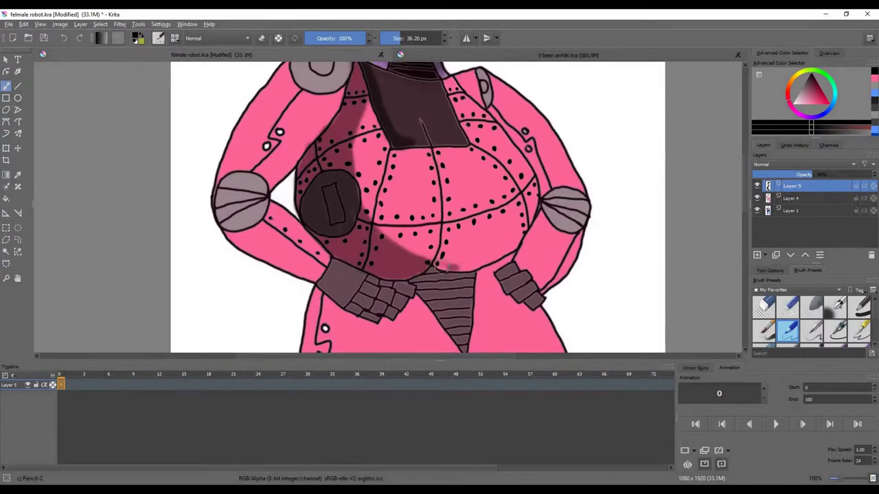
pyautogui.scroll(-2, 357, 168)
pyautogui.scroll(3, 365, 196)
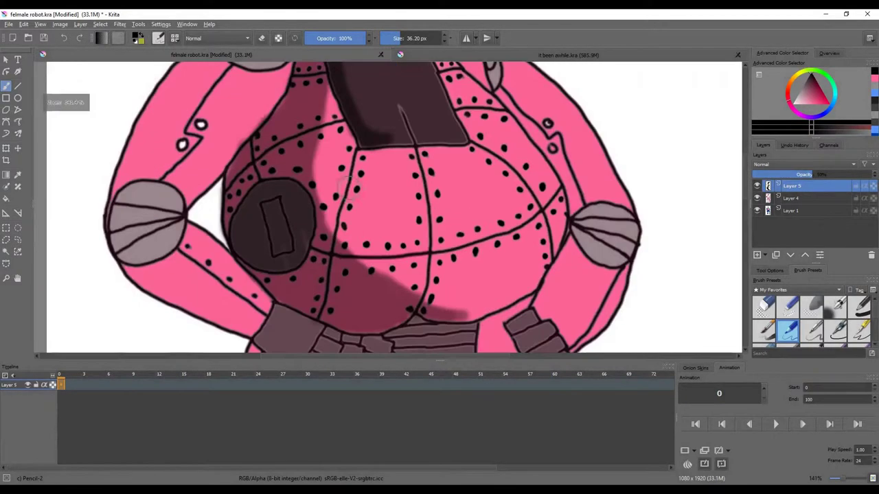
# Step: Soften the shadow edges on the chest armour and the dark panel with the 60 px Blender Blur brush
pyautogui.scroll(-5, 789, 316)
pyautogui.click(787, 311)
pyautogui.moveTo(416, 283)
pyautogui.mouseDown()
pyautogui.moveTo(349, 239)
pyautogui.moveTo(320, 165)
pyautogui.mouseUp()
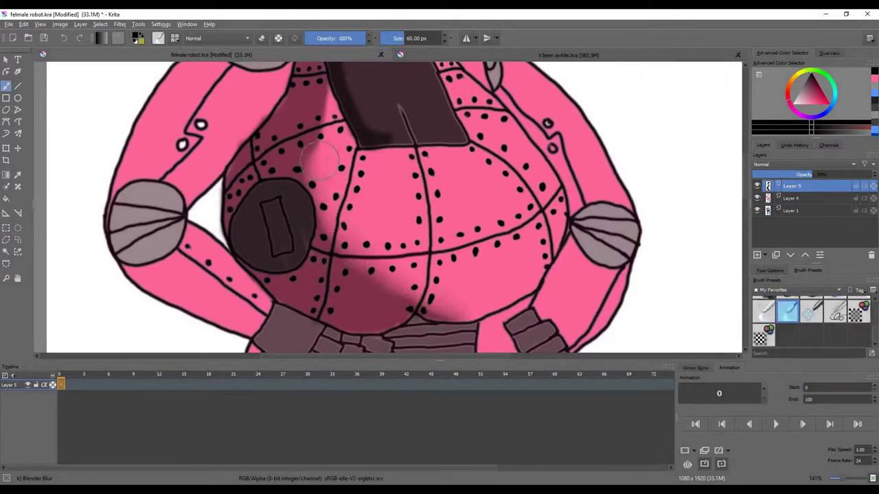
pyautogui.scroll(-2, 323, 148)
pyautogui.scroll(3, 331, 82)
pyautogui.moveTo(413, 238); pyautogui.dragTo(343, 167)
pyautogui.moveTo(306, 241); pyautogui.dragTo(301, 196)
pyautogui.scroll(-2, 300, 195)
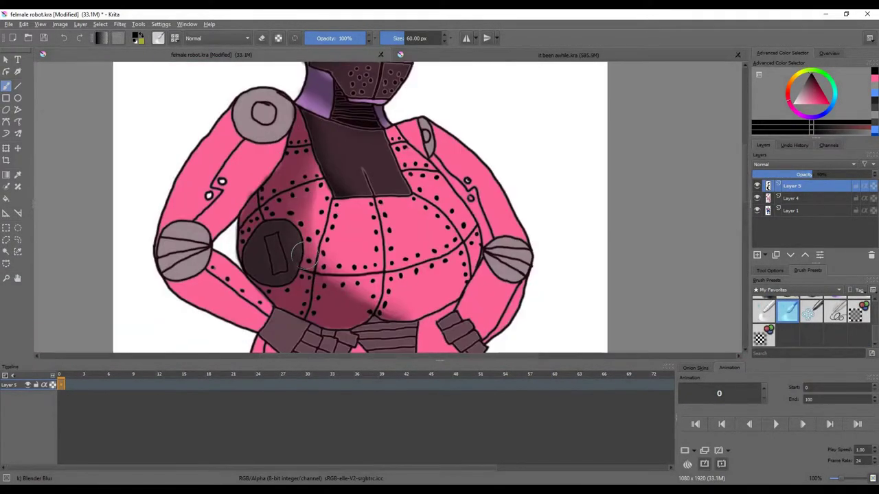
# Step: Shade the inner edge of the right-hand upper arm with the 10 px Pencil-2 brush
pyautogui.press('/')
pyautogui.scroll(2, 371, 145)
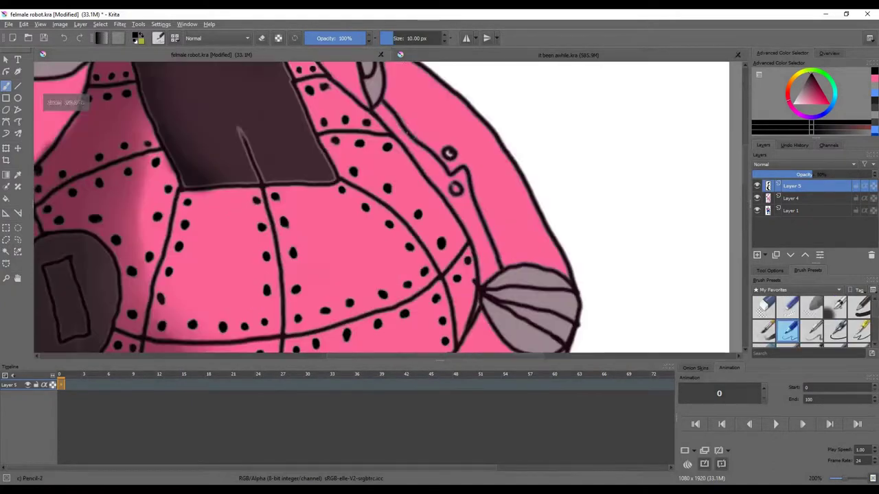
pyautogui.moveTo(397, 129); pyautogui.dragTo(451, 191)
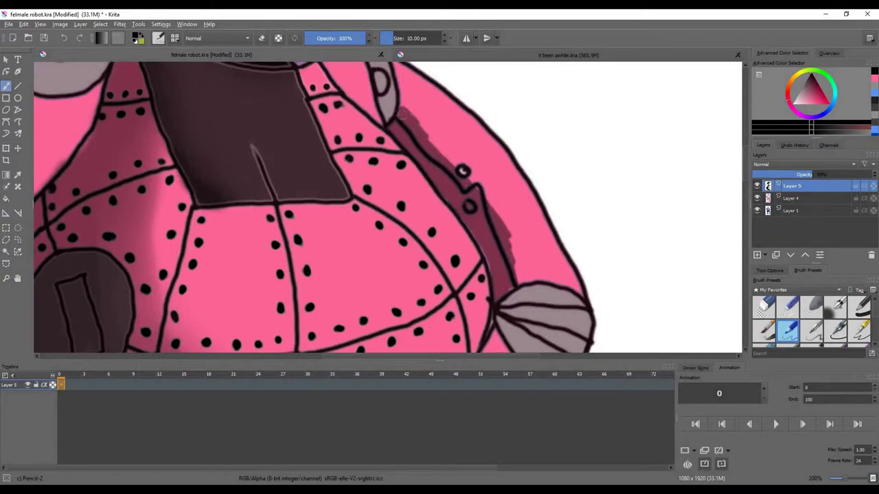
pyautogui.scroll(-2, 507, 156)
pyautogui.scroll(4, 524, 231)
pyautogui.moveTo(505, 253); pyautogui.dragTo(524, 222)
pyautogui.scroll(-6, 491, 171)
pyautogui.scroll(2, 468, 103)
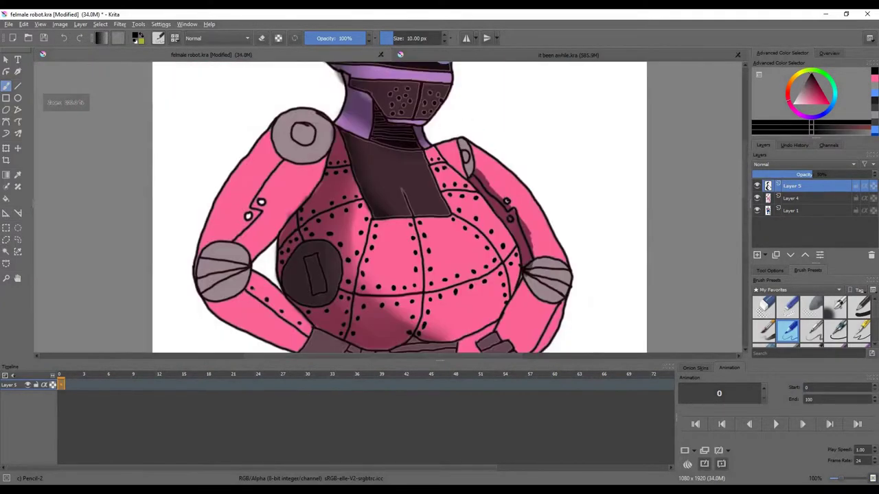
# Step: Shade the left-hand upper arm beneath the round shoulder joint
pyautogui.scroll(3, 272, 110)
pyautogui.moveTo(432, 184); pyautogui.dragTo(354, 231)
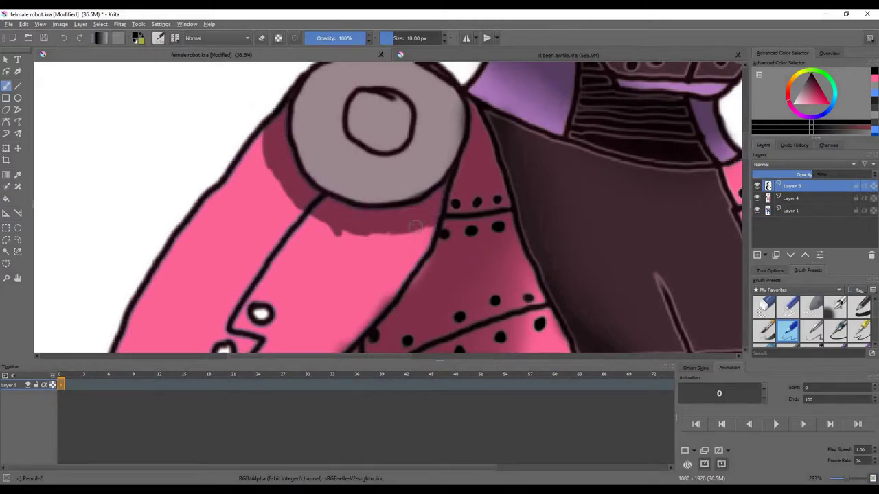
pyautogui.scroll(-6, 265, 236)
pyautogui.scroll(8, 384, 187)
pyautogui.moveTo(378, 169)
pyautogui.mouseDown()
pyautogui.moveTo(392, 293)
pyautogui.moveTo(399, 263)
pyautogui.moveTo(396, 303)
pyautogui.mouseUp()
# Step: Shade the right-hand upper arm along the upper rim of the elbow joint
pyautogui.scroll(-8, 467, 264)
pyautogui.scroll(7, 508, 269)
pyautogui.moveTo(558, 237); pyautogui.dragTo(455, 198)
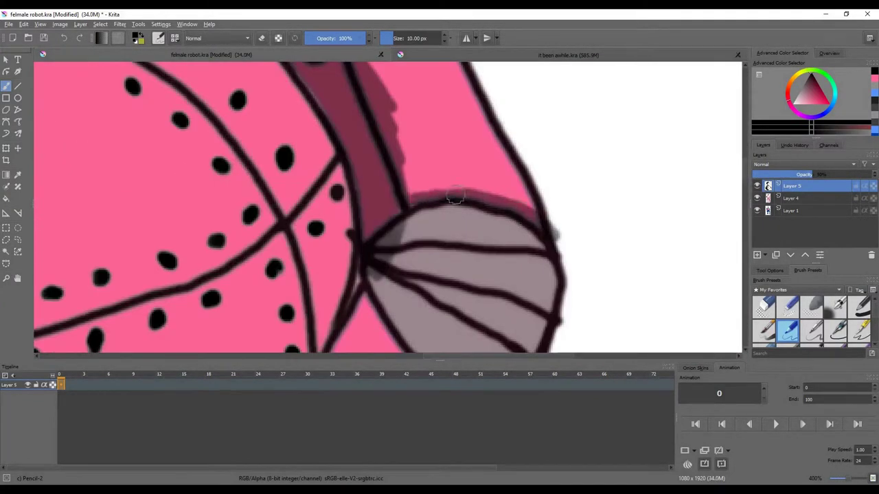
pyautogui.scroll(-6, 443, 192)
# Step: Shade the right-hand forearm below the elbow joint and along the edge of the fingers
pyautogui.scroll(5, 415, 171)
pyautogui.scroll(2, 302, 195)
pyautogui.moveTo(335, 217)
pyautogui.mouseDown()
pyautogui.moveTo(380, 257)
pyautogui.moveTo(389, 249)
pyautogui.moveTo(349, 212)
pyautogui.mouseUp()
pyautogui.scroll(-2, 394, 220)
pyautogui.scroll(2, 400, 264)
pyautogui.moveTo(403, 245); pyautogui.dragTo(422, 276)
pyautogui.scroll(-3, 411, 245)
pyautogui.scroll(3, 400, 146)
pyautogui.moveTo(399, 98)
pyautogui.mouseDown()
pyautogui.moveTo(421, 162)
pyautogui.moveTo(465, 174)
pyautogui.mouseUp()
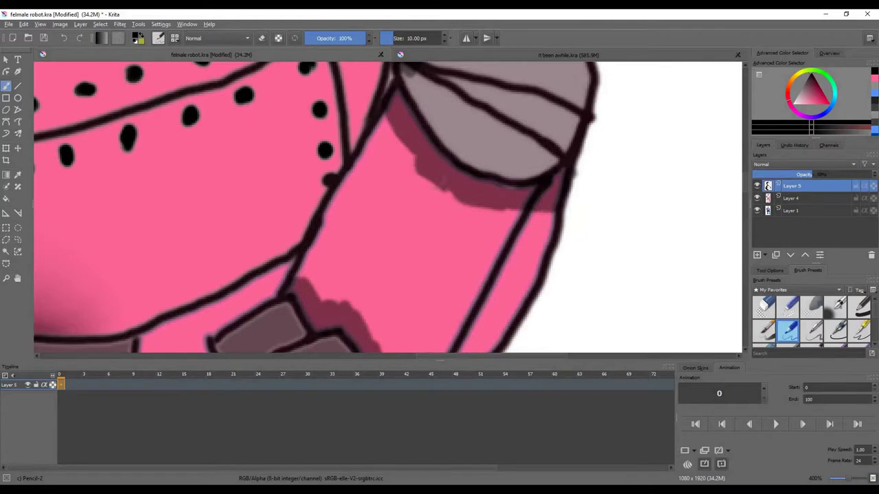
pyautogui.scroll(-4, 425, 164)
# Step: Shade the waist directly below the chest armour, including the nearby fingertip and the upper bands of the striped pelvis panel
pyautogui.scroll(3, 426, 210)
pyautogui.moveTo(500, 141)
pyautogui.mouseDown()
pyautogui.moveTo(396, 209)
pyautogui.moveTo(495, 170)
pyautogui.mouseUp()
pyautogui.moveTo(529, 129); pyautogui.dragTo(460, 180)
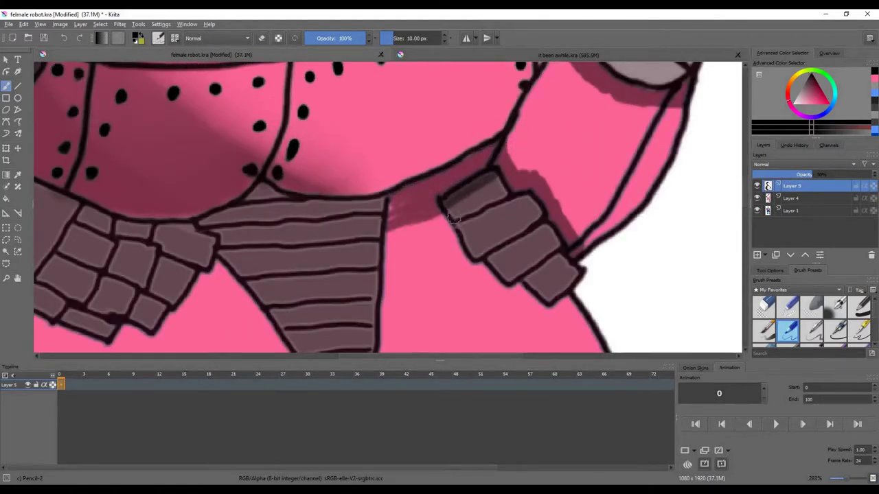
pyautogui.moveTo(229, 242)
pyautogui.mouseDown()
pyautogui.moveTo(336, 231)
pyautogui.moveTo(316, 219)
pyautogui.moveTo(362, 224)
pyautogui.mouseUp()
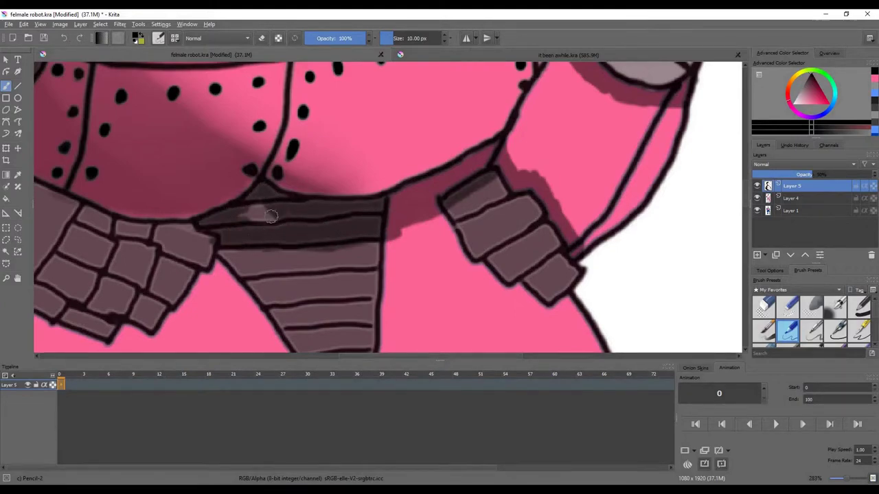
pyautogui.moveTo(267, 230); pyautogui.dragTo(248, 211)
# Step: Shade the upper edge of the left-hand glove where it meets the chest armour
pyautogui.scroll(-1, 196, 190)
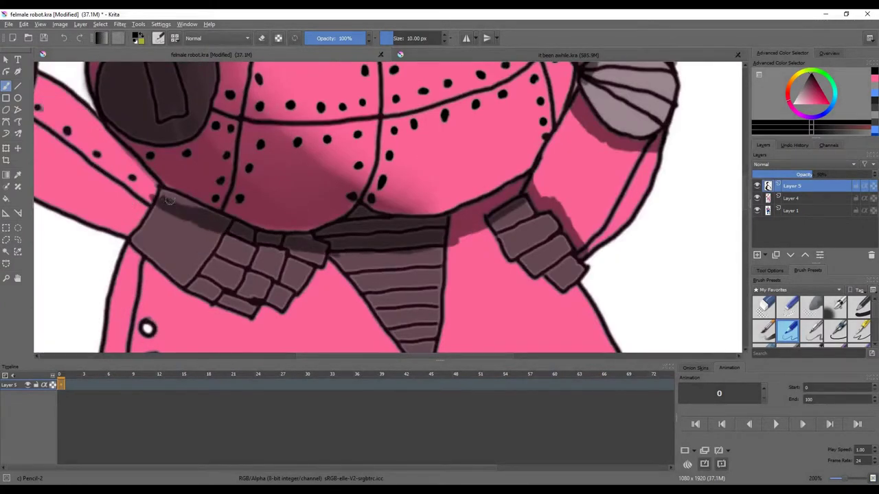
pyautogui.scroll(1, 190, 212)
pyautogui.moveTo(251, 205)
pyautogui.mouseDown()
pyautogui.moveTo(237, 173)
pyautogui.moveTo(265, 226)
pyautogui.mouseUp()
pyautogui.scroll(-3, 265, 223)
# Step: Shade the left-hand forearm beside the chest armour and around the elbow joint
pyautogui.scroll(3, 179, 181)
pyautogui.moveTo(306, 165); pyautogui.dragTo(286, 207)
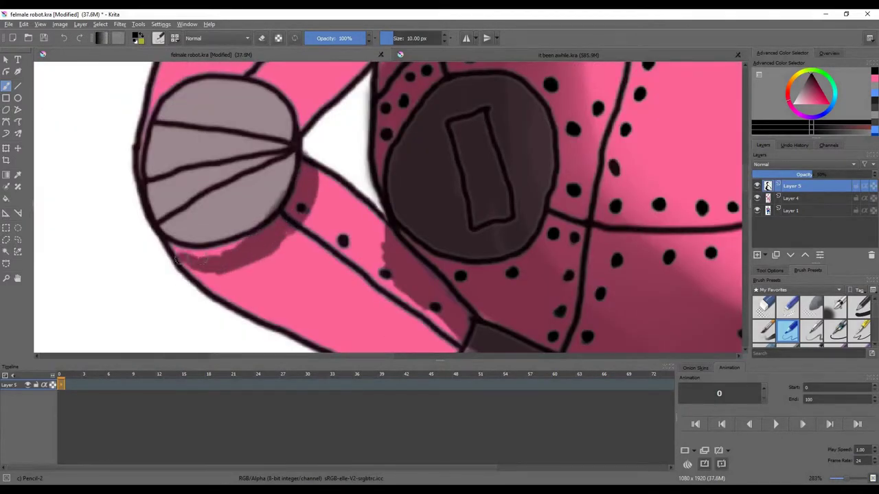
pyautogui.moveTo(200, 257); pyautogui.dragTo(184, 258)
pyautogui.scroll(-2, 232, 228)
pyautogui.scroll(2, 213, 165)
pyautogui.scroll(-1, 295, 254)
pyautogui.scroll(2, 308, 231)
pyautogui.moveTo(333, 198)
pyautogui.mouseDown()
pyautogui.moveTo(307, 165)
pyautogui.moveTo(192, 137)
pyautogui.moveTo(127, 178)
pyautogui.moveTo(104, 250)
pyautogui.mouseUp()
pyautogui.scroll(-5, 178, 226)
# Step: Shade the upper left edge of the striped panel between the thighs
pyautogui.scroll(5, 371, 237)
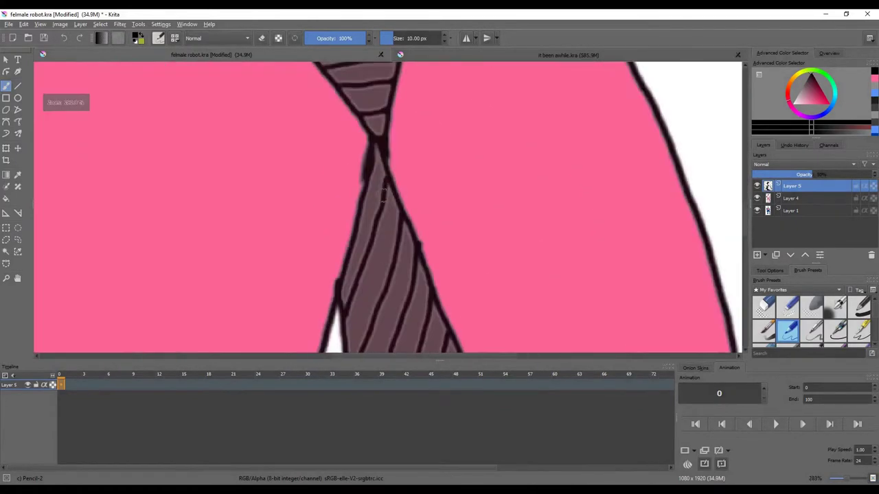
pyautogui.moveTo(383, 184); pyautogui.dragTo(347, 283)
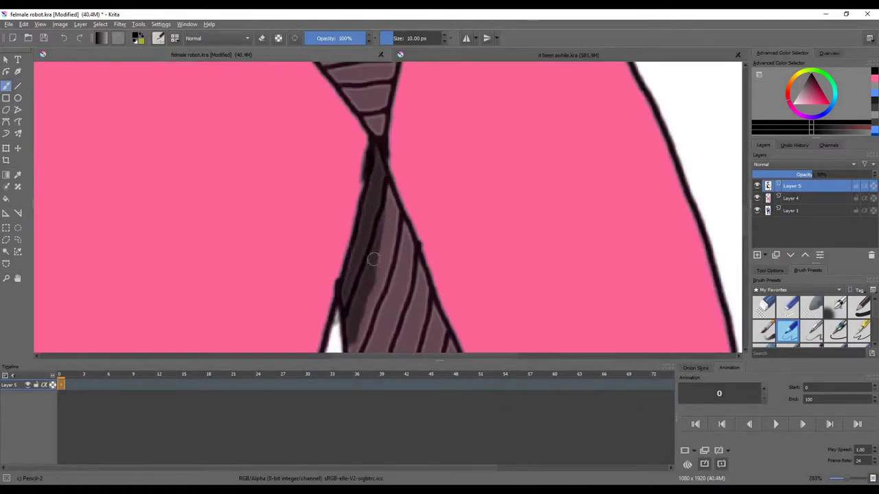
pyautogui.scroll(-5, 373, 258)
pyautogui.scroll(3, 373, 258)
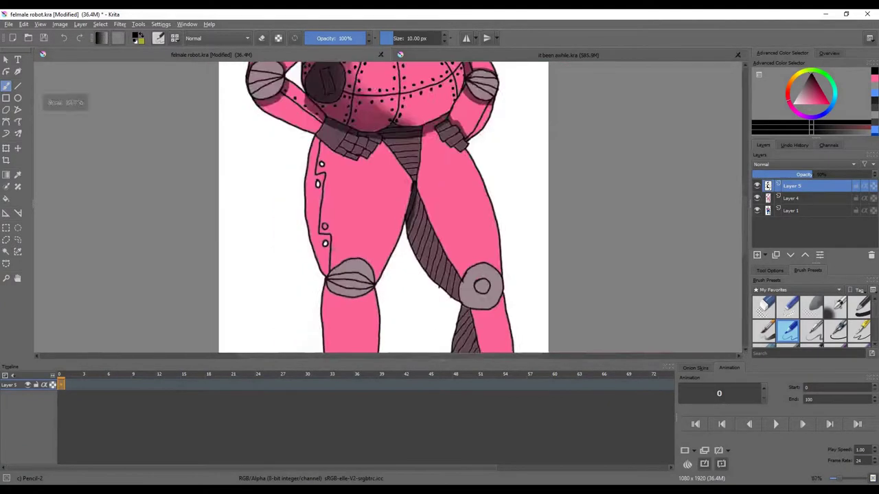
# Step: Shade the outer strip of the left-hand thigh down to the knee with the brush at 16.70 px
pyautogui.scroll(2, 322, 244)
pyautogui.moveTo(298, 183); pyautogui.dragTo(298, 170)
pyautogui.moveTo(300, 172); pyautogui.dragTo(308, 273)
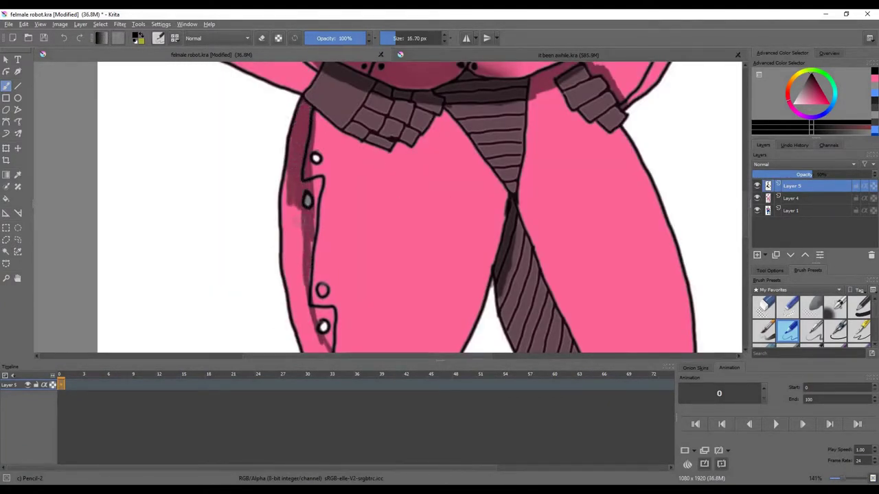
pyautogui.moveTo(291, 173); pyautogui.dragTo(298, 260)
pyautogui.scroll(-2, 311, 240)
pyautogui.scroll(2, 302, 263)
pyautogui.moveTo(307, 205); pyautogui.dragTo(307, 256)
pyautogui.scroll(1, 302, 241)
pyautogui.moveTo(299, 225); pyautogui.dragTo(305, 150)
pyautogui.moveTo(314, 179)
pyautogui.mouseDown()
pyautogui.moveTo(313, 266)
pyautogui.moveTo(335, 288)
pyautogui.mouseUp()
pyautogui.moveTo(336, 289)
pyautogui.mouseDown()
pyautogui.moveTo(338, 229)
pyautogui.moveTo(354, 283)
pyautogui.mouseUp()
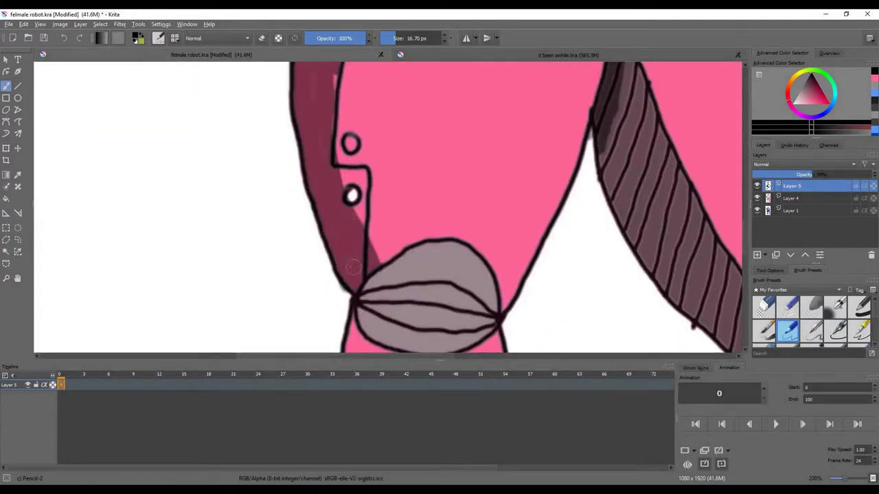
# Step: Shade the pink armour above and below the left-hand knee joint
pyautogui.scroll(-4, 351, 267)
pyautogui.scroll(6, 387, 200)
pyautogui.moveTo(374, 153)
pyautogui.mouseDown()
pyautogui.moveTo(447, 95)
pyautogui.moveTo(627, 218)
pyautogui.moveTo(549, 113)
pyautogui.moveTo(377, 151)
pyautogui.mouseUp()
pyautogui.scroll(-8, 378, 152)
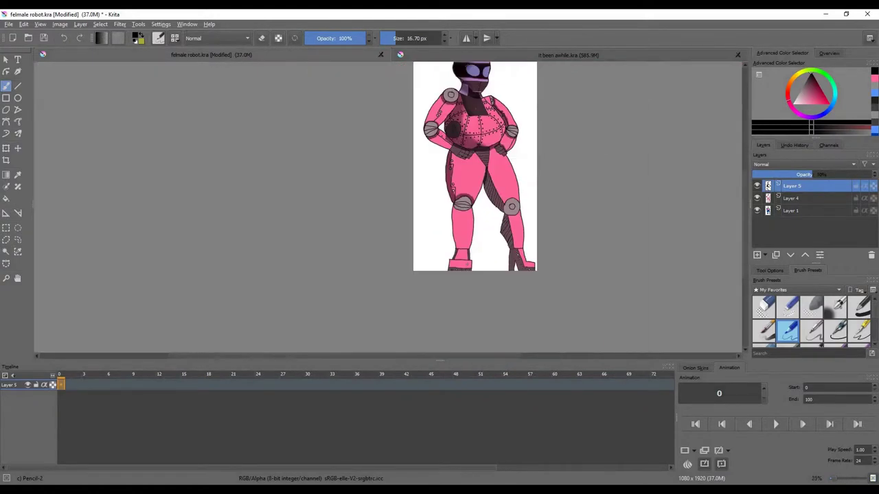
pyautogui.scroll(10, 469, 207)
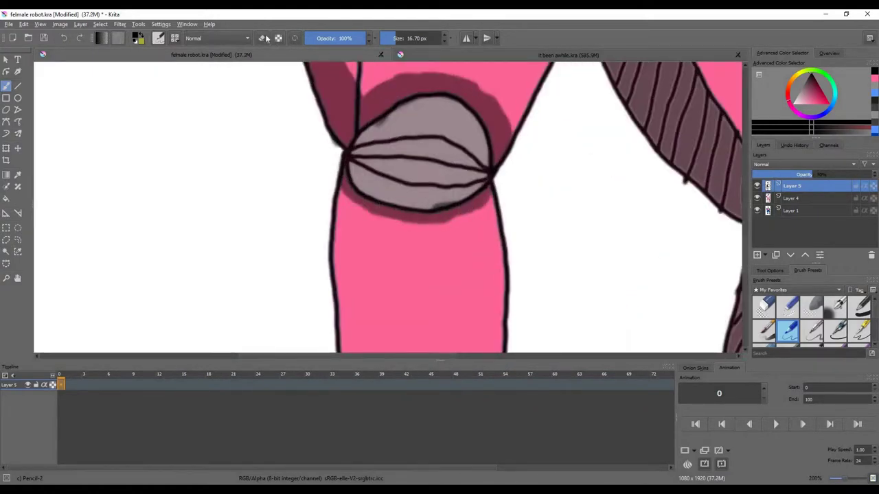
# Step: Shade the outer edge of the left-hand shin below the knee joint
pyautogui.scroll(-3, 382, 111)
pyautogui.scroll(1, 382, 111)
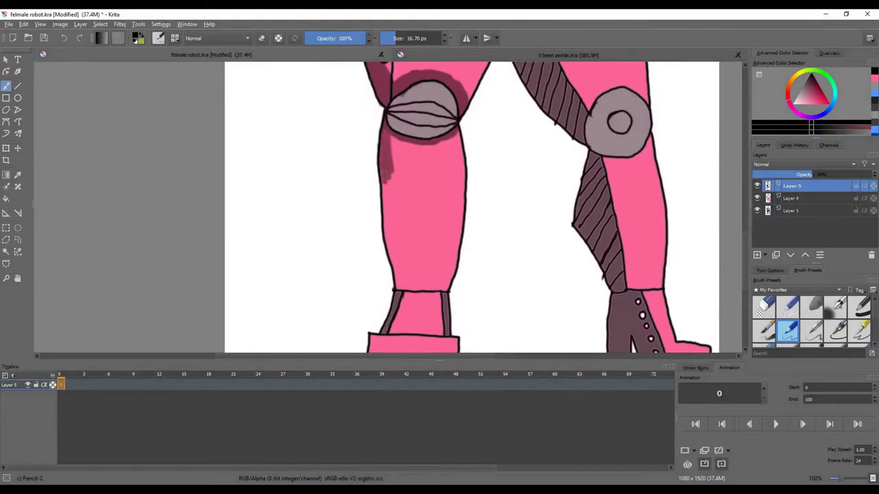
pyautogui.scroll(4, 420, 326)
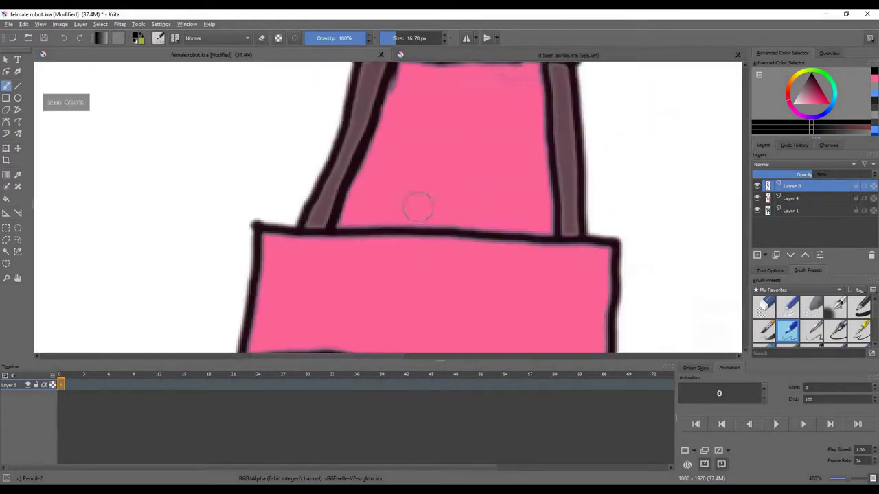
pyautogui.scroll(-4, 420, 327)
# Step: Shade the lower edge of the left-hand boot's pink band and its dark sole
pyautogui.scroll(4, 645, 233)
pyautogui.moveTo(346, 278)
pyautogui.mouseDown()
pyautogui.moveTo(412, 271)
pyautogui.moveTo(683, 297)
pyautogui.mouseUp()
pyautogui.press('-')
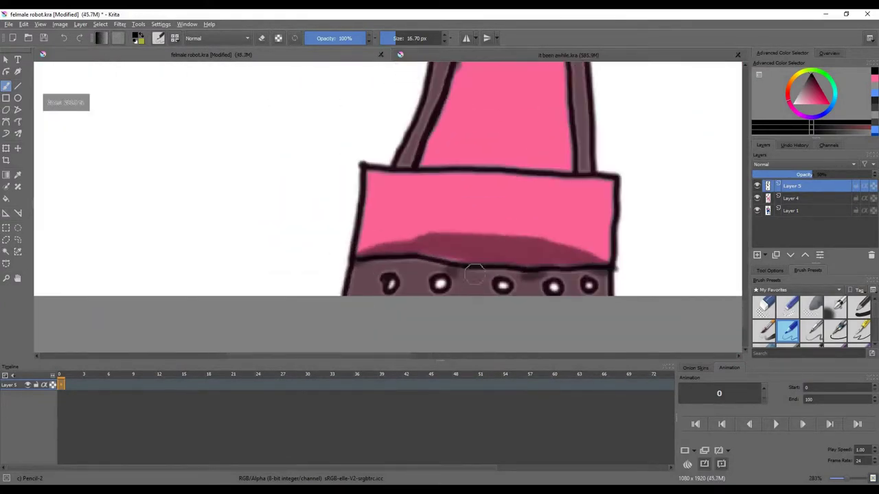
pyautogui.scroll(-5, 524, 283)
pyautogui.scroll(6, 642, 267)
pyautogui.moveTo(511, 167)
pyautogui.mouseDown()
pyautogui.moveTo(497, 306)
pyautogui.moveTo(512, 173)
pyautogui.moveTo(579, 338)
pyautogui.mouseUp()
pyautogui.scroll(-3, 590, 241)
# Step: Extend the shadow down the striped panel of the right-hand thigh to the knee joint
pyautogui.scroll(-3, 652, 259)
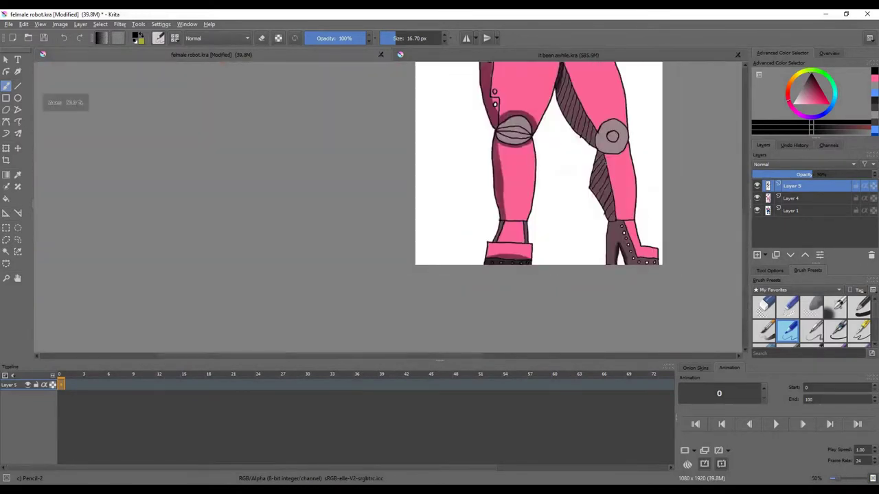
pyautogui.scroll(3, 613, 133)
pyautogui.scroll(-3, 677, 213)
pyautogui.scroll(2, 630, 99)
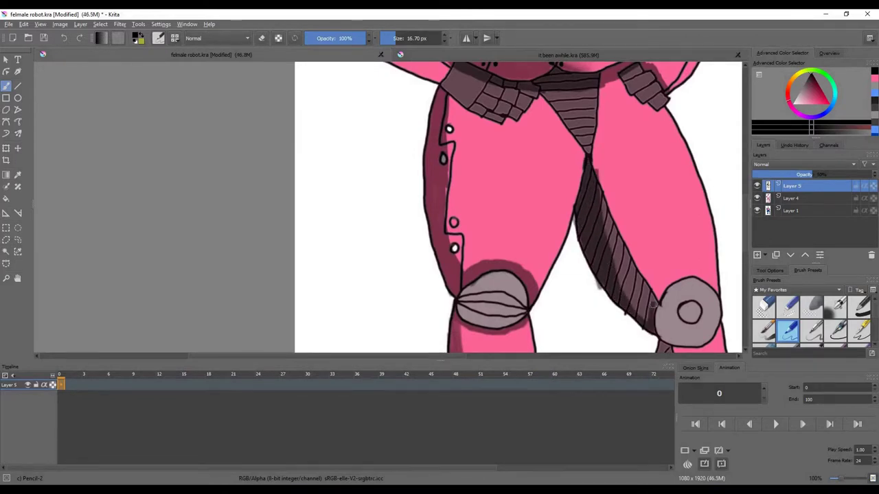
# Step: Shade the armour above and below the right-hand knee joint, including the start of the striped calf panel
pyautogui.moveTo(702, 276); pyautogui.dragTo(716, 289)
pyautogui.scroll(-3, 679, 299)
pyautogui.scroll(8, 580, 190)
pyautogui.moveTo(581, 184)
pyautogui.mouseDown()
pyautogui.moveTo(441, 232)
pyautogui.moveTo(338, 305)
pyautogui.mouseUp()
pyautogui.moveTo(338, 304)
pyautogui.mouseDown()
pyautogui.moveTo(567, 182)
pyautogui.moveTo(306, 222)
pyautogui.mouseUp()
pyautogui.moveTo(306, 222)
pyautogui.mouseDown()
pyautogui.moveTo(491, 165)
pyautogui.moveTo(317, 104)
pyautogui.mouseUp()
pyautogui.moveTo(317, 104); pyautogui.dragTo(526, 147)
pyautogui.scroll(-5, 526, 147)
pyautogui.scroll(5, 520, 202)
pyautogui.moveTo(427, 162)
pyautogui.mouseDown()
pyautogui.moveTo(643, 202)
pyautogui.moveTo(630, 145)
pyautogui.mouseUp()
pyautogui.scroll(-5, 630, 140)
pyautogui.scroll(4, 607, 199)
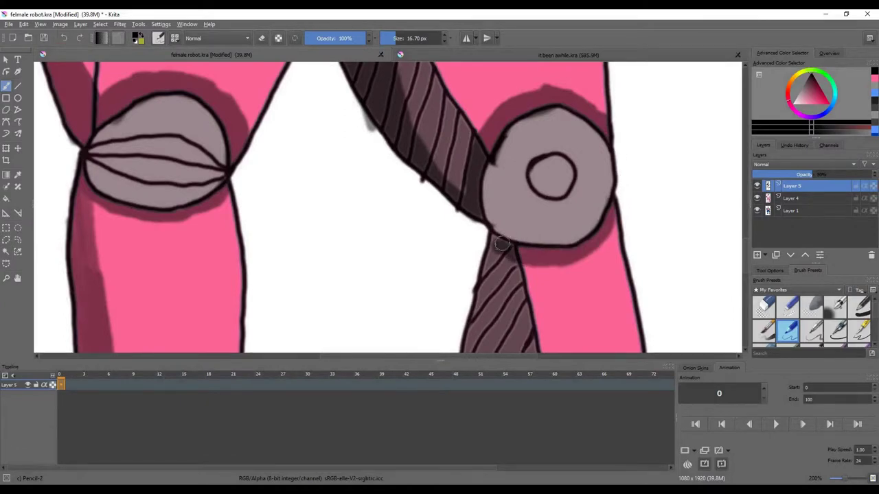
# Step: Shade the striped rear panel of the right-hand calf and the heeled boot below it
pyautogui.scroll(-1, 502, 244)
pyautogui.scroll(-6, 562, 273)
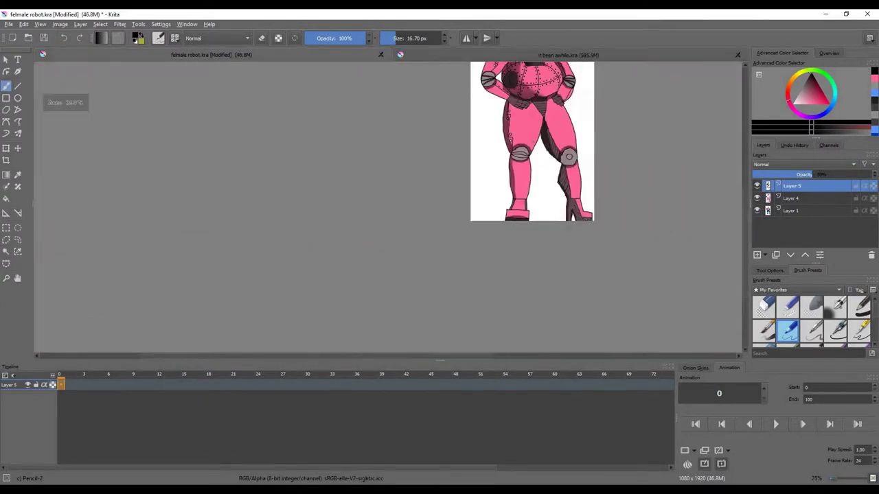
pyautogui.scroll(4, 522, 124)
pyautogui.scroll(-3, 548, 137)
pyautogui.scroll(1, 549, 158)
pyautogui.scroll(-5, 819, 318)
# Step: Soften the shadows around the right-hand elbow joint and forearm with the 60 px Blender Blur brush
pyautogui.click(788, 313)
pyautogui.scroll(5, 561, 164)
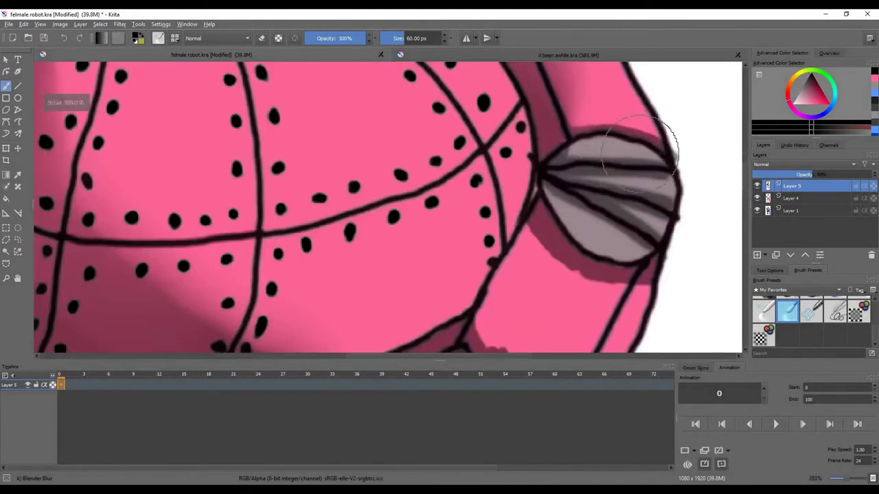
pyautogui.moveTo(640, 153)
pyautogui.mouseDown()
pyautogui.moveTo(649, 226)
pyautogui.moveTo(574, 210)
pyautogui.moveTo(625, 240)
pyautogui.mouseUp()
pyautogui.scroll(-4, 597, 220)
pyautogui.scroll(3, 550, 233)
pyautogui.scroll(-2, 473, 158)
# Step: Blend the shadows on the waist, the striped pelvis panel and the left-hand glove
pyautogui.scroll(3, 422, 182)
pyautogui.moveTo(481, 213)
pyautogui.mouseDown()
pyautogui.moveTo(446, 240)
pyautogui.moveTo(357, 219)
pyautogui.mouseUp()
pyautogui.moveTo(161, 186); pyautogui.dragTo(117, 190)
pyautogui.scroll(-3, 343, 205)
pyautogui.scroll(2, 274, 165)
# Step: Blend the shadows on the left-hand forearm and across the elbow joint
pyautogui.moveTo(355, 233); pyautogui.dragTo(309, 193)
pyautogui.moveTo(270, 147); pyautogui.dragTo(190, 196)
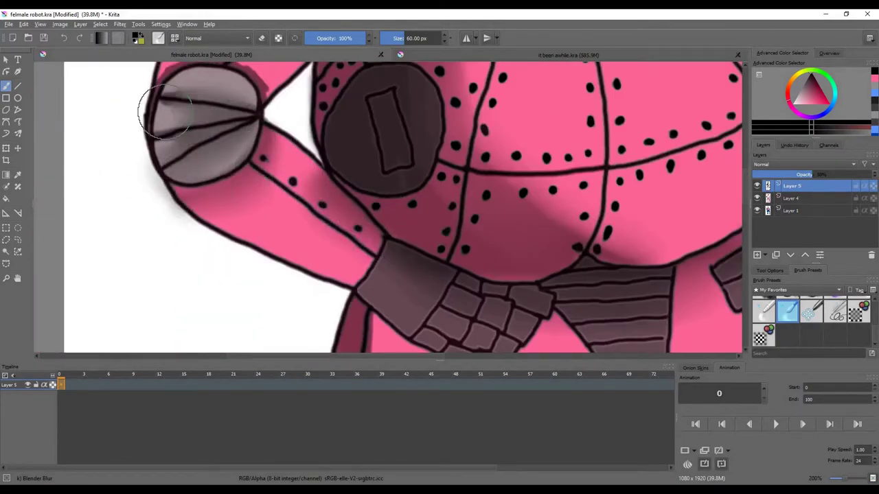
pyautogui.moveTo(206, 114); pyautogui.dragTo(166, 110)
pyautogui.scroll(-2, 210, 161)
pyautogui.scroll(3, 152, 90)
# Step: Blend the shadows on the left-hand upper arm above the elbow and below the shoulder joint
pyautogui.moveTo(391, 195); pyautogui.dragTo(294, 151)
pyautogui.scroll(-4, 330, 179)
pyautogui.scroll(4, 343, 197)
pyautogui.moveTo(405, 271)
pyautogui.mouseDown()
pyautogui.moveTo(251, 208)
pyautogui.moveTo(268, 213)
pyautogui.mouseUp()
pyautogui.scroll(-5, 437, 166)
pyautogui.scroll(3, 429, 96)
# Step: Blend the shadows along the outer strip of the left-hand thigh and above the knee joint
pyautogui.scroll(-5, 426, 132)
pyautogui.scroll(3, 472, 238)
pyautogui.scroll(1, 379, 340)
pyautogui.moveTo(338, 125)
pyautogui.mouseDown()
pyautogui.moveTo(336, 229)
pyautogui.moveTo(421, 302)
pyautogui.mouseUp()
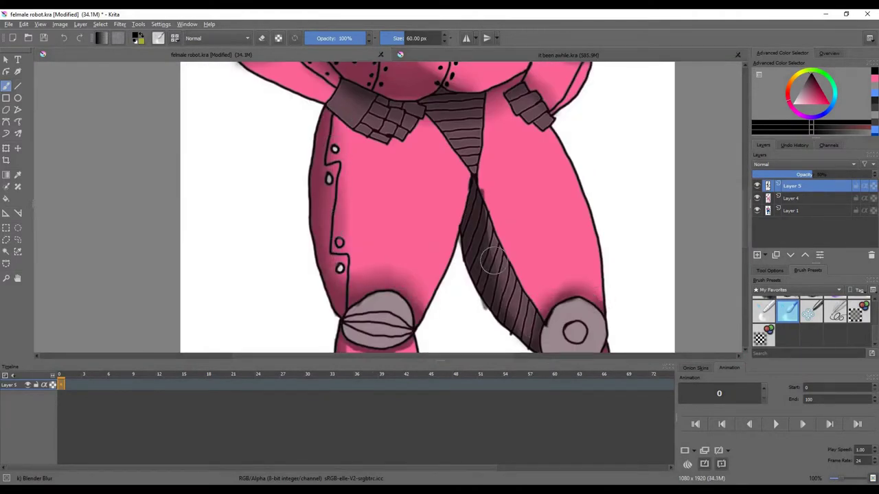
pyautogui.scroll(-4, 515, 151)
# Step: Blend the shadows on the striped leg panels, around the right-hand knee and down the lower legs
pyautogui.scroll(4, 531, 249)
pyautogui.moveTo(532, 245); pyautogui.dragTo(531, 283)
pyautogui.scroll(-2, 554, 210)
pyautogui.scroll(3, 554, 127)
pyautogui.moveTo(556, 181); pyautogui.dragTo(485, 167)
pyautogui.scroll(-3, 477, 192)
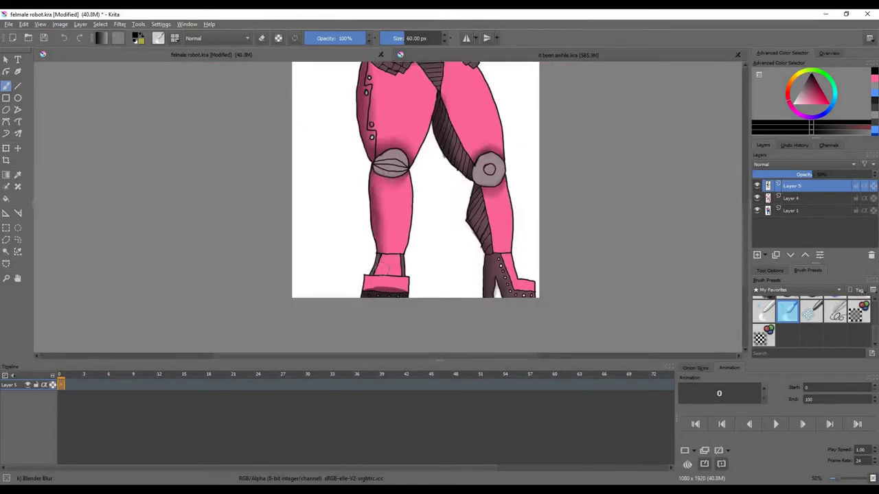
pyautogui.scroll(4, 411, 276)
pyautogui.scroll(-4, 479, 290)
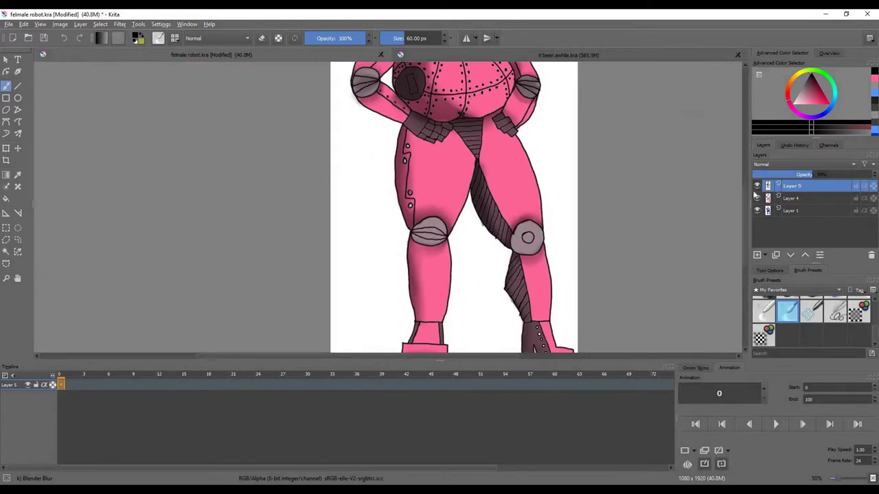
# Step: Shade inside and just below the lower part of the right-hand knee joint's inner circle with the 10 px Pencil-2 brush
pyautogui.click(788, 331)
pyautogui.scroll(8, 526, 241)
pyautogui.moveTo(627, 147)
pyautogui.mouseDown()
pyautogui.moveTo(627, 210)
pyautogui.moveTo(604, 219)
pyautogui.moveTo(444, 176)
pyautogui.mouseUp()
pyautogui.scroll(-4, 591, 135)
pyautogui.scroll(4, 606, 150)
pyautogui.moveTo(597, 144)
pyautogui.mouseDown()
pyautogui.moveTo(541, 197)
pyautogui.moveTo(413, 145)
pyautogui.moveTo(598, 172)
pyautogui.mouseUp()
pyautogui.scroll(-4, 590, 199)
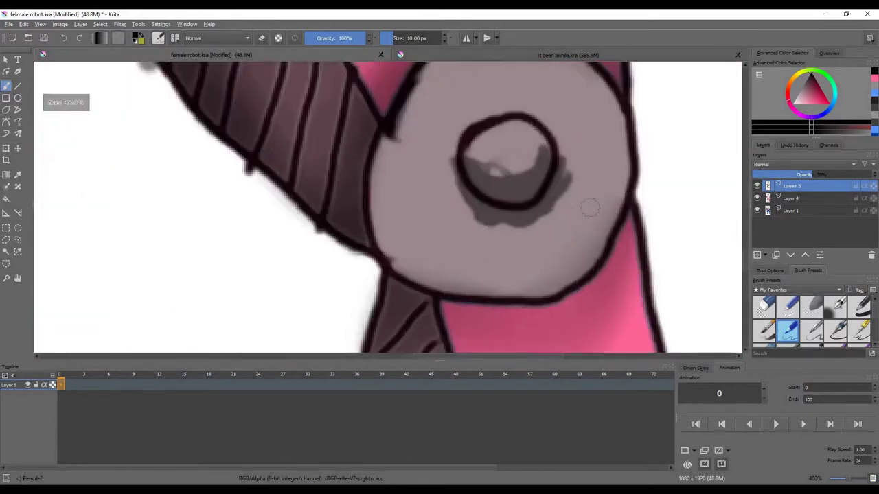
pyautogui.scroll(6, 213, 223)
pyautogui.moveTo(528, 206)
pyautogui.mouseDown()
pyautogui.moveTo(315, 186)
pyautogui.moveTo(480, 137)
pyautogui.moveTo(337, 132)
pyautogui.moveTo(531, 212)
pyautogui.moveTo(275, 189)
pyautogui.mouseUp()
# Step: Shade the lower half of the left-hand shoulder joint's inner circle and clean up its edge in eraser mode
pyautogui.scroll(-9, 372, 222)
pyautogui.scroll(8, 355, 142)
pyautogui.moveTo(394, 118); pyautogui.dragTo(376, 119)
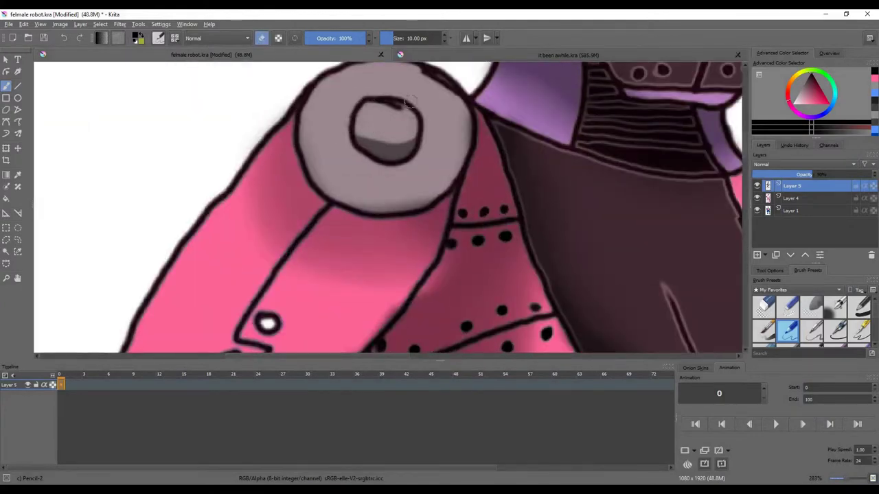
pyautogui.scroll(-4, 410, 103)
# Step: Shade the inner circle of the right-hand shoulder joint with Pencil-2 in normal painting mode
pyautogui.scroll(6, 523, 114)
pyautogui.moveTo(486, 161)
pyautogui.mouseDown()
pyautogui.moveTo(506, 172)
pyautogui.moveTo(506, 275)
pyautogui.mouseUp()
pyautogui.scroll(-8, 497, 158)
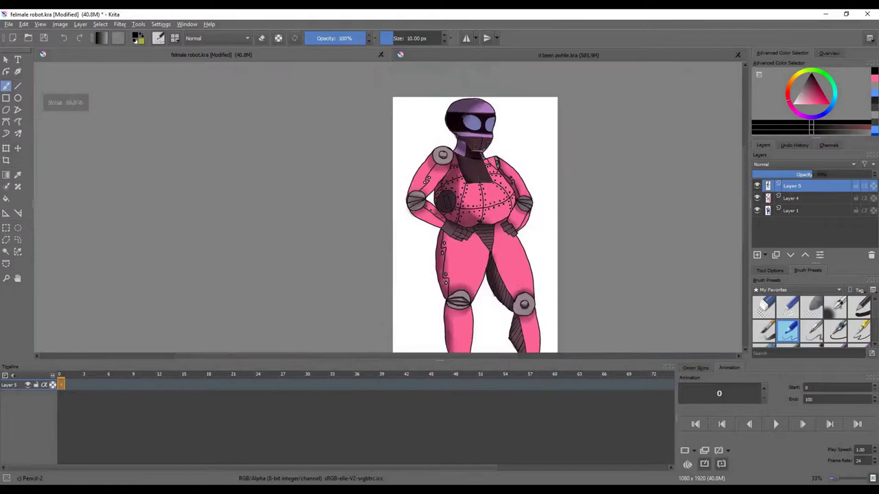
pyautogui.scroll(2, 465, 199)
pyautogui.scroll(-5, 813, 307)
# Step: Blend the shading on the left-hand shoulder joint's inner circle with the 60 px Blender Blur brush
pyautogui.click(788, 311)
pyautogui.scroll(4, 413, 85)
pyautogui.moveTo(432, 143); pyautogui.dragTo(420, 105)
pyautogui.scroll(-5, 420, 104)
pyautogui.scroll(2, 534, 141)
pyautogui.scroll(-2, 526, 143)
pyautogui.scroll(4, 510, 116)
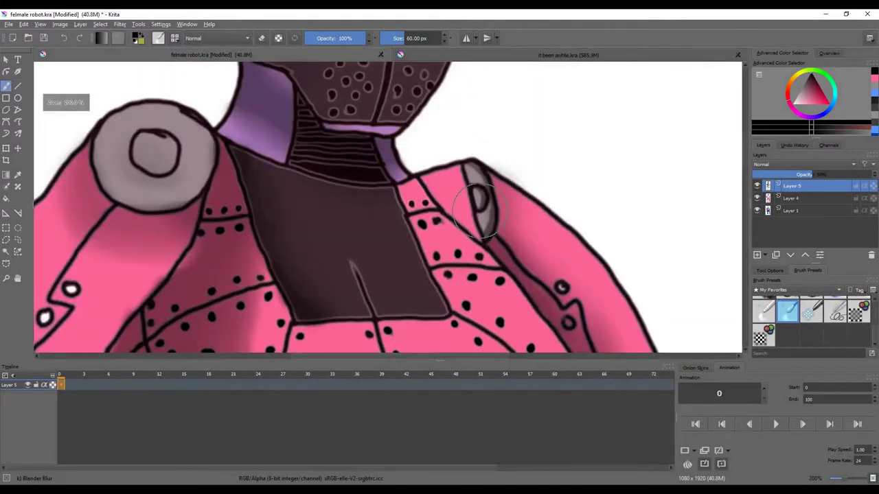
# Step: Blend the shading on the right-hand shoulder joint's inner circle and the remaining joint shading on the body
pyautogui.moveTo(478, 194); pyautogui.dragTo(483, 224)
pyautogui.scroll(-4, 517, 144)
pyautogui.scroll(4, 539, 289)
pyautogui.moveTo(527, 241)
pyautogui.mouseDown()
pyautogui.moveTo(501, 249)
pyautogui.moveTo(516, 223)
pyautogui.mouseUp()
pyautogui.scroll(-2, 515, 237)
pyautogui.scroll(3, 350, 250)
pyautogui.moveTo(237, 211)
pyautogui.mouseDown()
pyautogui.moveTo(330, 211)
pyautogui.moveTo(237, 168)
pyautogui.mouseUp()
pyautogui.scroll(-5, 295, 127)
pyautogui.scroll(1, 265, 259)
pyautogui.scroll(2, 263, 258)
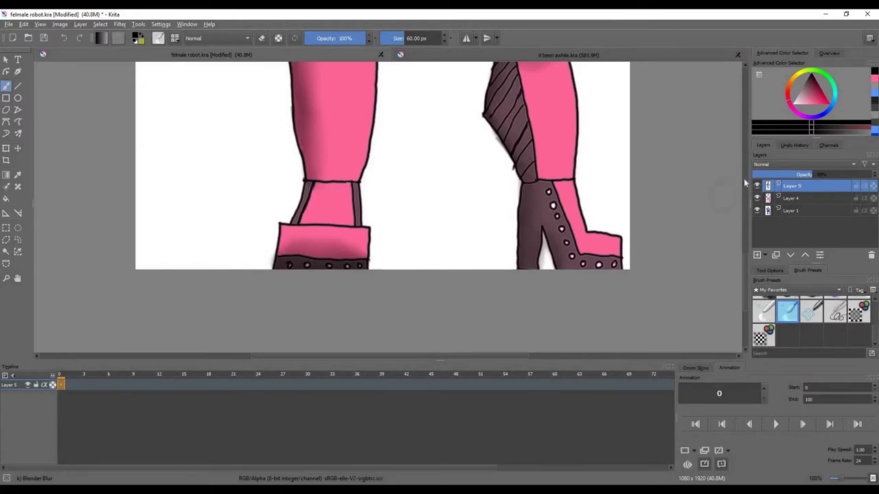
# Step: Hide Layer 5 and fill the studs along the left-hand boot's sole with grey on Layer 4
pyautogui.click(802, 87)
pyautogui.click(791, 199)
pyautogui.click(799, 86)
pyautogui.click(6, 199)
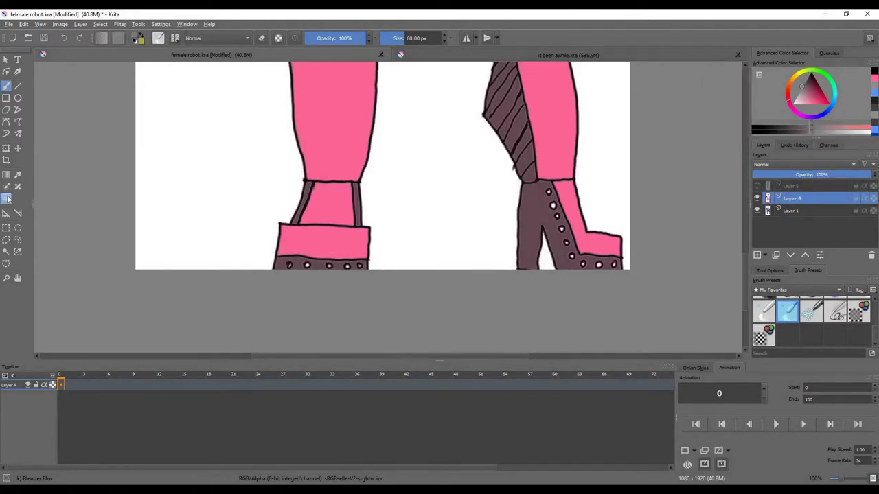
pyautogui.scroll(7, 292, 265)
pyautogui.click(252, 266)
pyautogui.click(448, 262)
pyautogui.scroll(-4, 568, 266)
pyautogui.scroll(4, 600, 265)
pyautogui.click(591, 267)
pyautogui.click(664, 271)
pyautogui.scroll(-4, 673, 273)
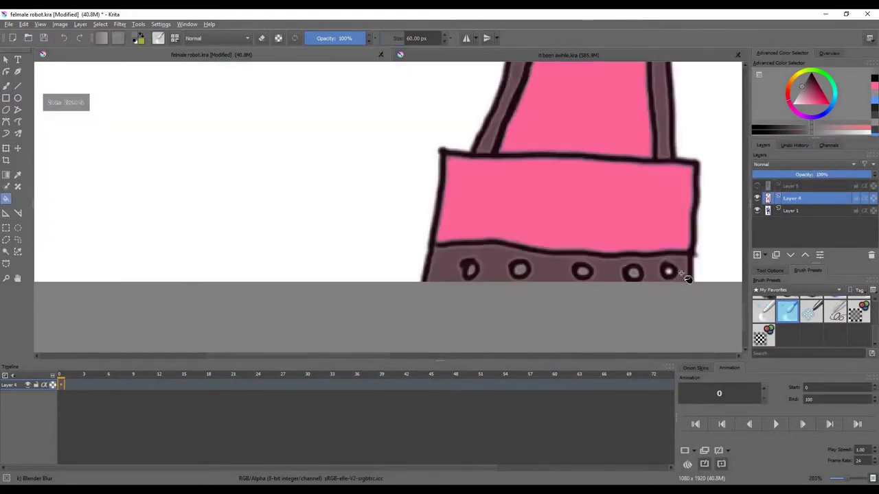
pyautogui.scroll(6, 685, 272)
# Step: Fill the studs on the right-hand boot with the same grey
pyautogui.scroll(-8, 608, 272)
pyautogui.scroll(4, 680, 247)
pyautogui.scroll(7, 683, 223)
pyautogui.click(597, 191)
pyautogui.click(272, 189)
pyautogui.scroll(-6, 273, 196)
pyautogui.scroll(5, 275, 227)
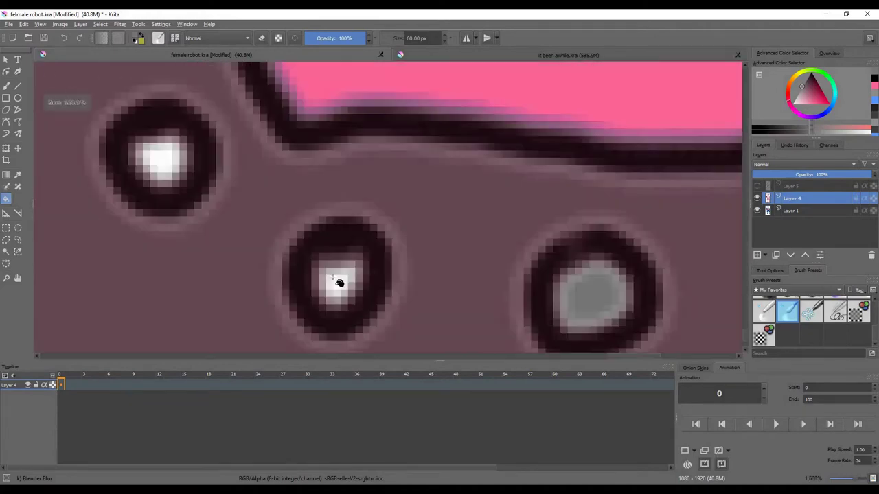
pyautogui.scroll(-4, 159, 189)
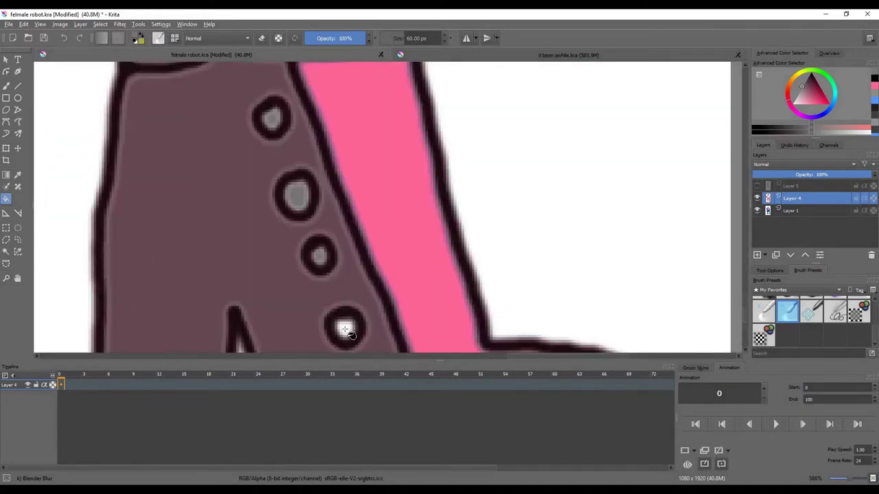
pyautogui.click(347, 329)
pyautogui.scroll(-3, 348, 328)
pyautogui.scroll(5, 385, 307)
# Step: Fill the remaining rivets on the thigh and arm panels with grey
pyautogui.scroll(-12, 397, 210)
pyautogui.scroll(7, 212, 140)
pyautogui.scroll(-5, 385, 183)
pyautogui.scroll(5, 386, 182)
pyautogui.click(372, 245)
pyautogui.scroll(-5, 389, 177)
pyautogui.scroll(6, 532, 237)
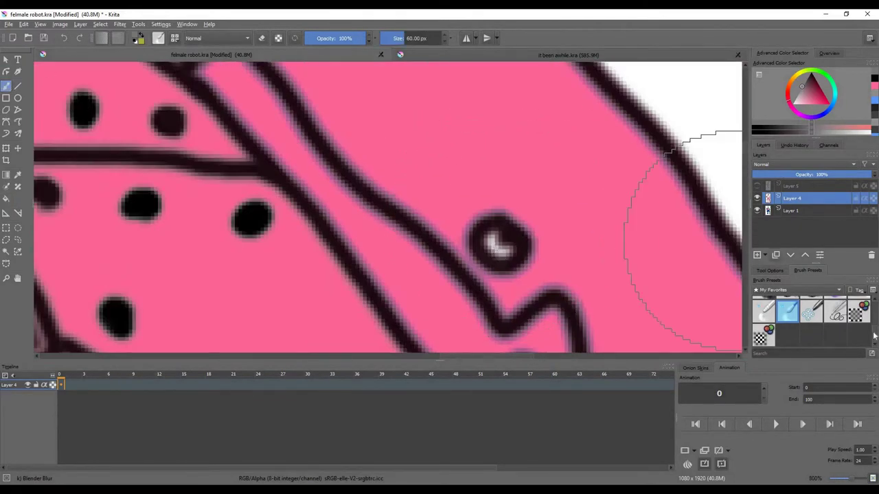
pyautogui.scroll(3, 795, 319)
pyautogui.scroll(-9, 357, 237)
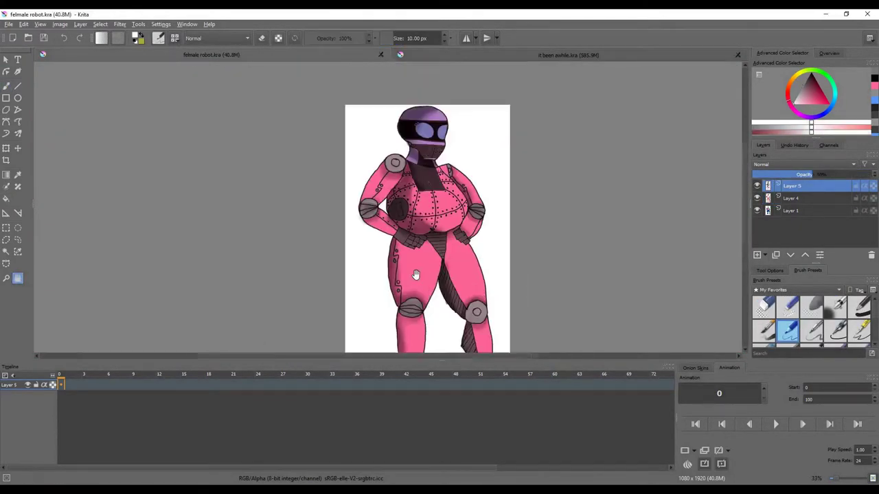
# Step: On Layer 5, paint a white highlight down the helmet's right-hand edge with 10 px Pencil-2 and blend it with 60 px Blender Blur
pyautogui.scroll(5, 456, 103)
pyautogui.scroll(-1, 434, 116)
pyautogui.press('b')
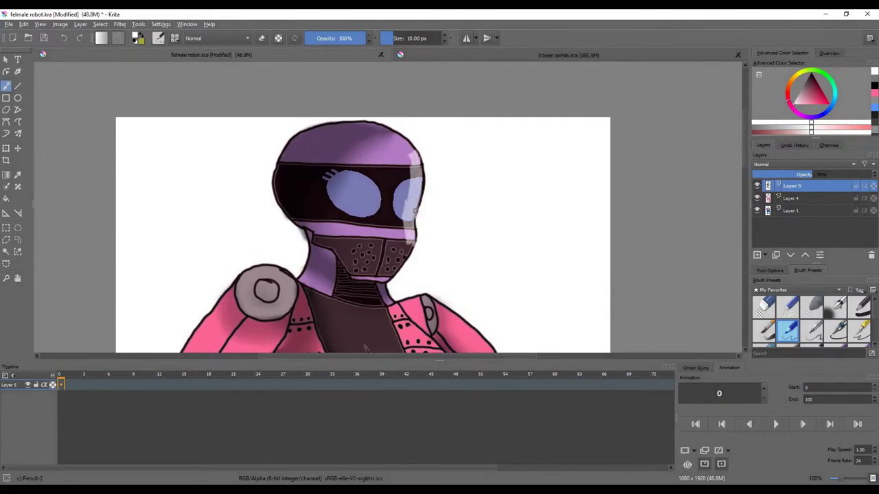
pyautogui.scroll(-3, 791, 318)
pyautogui.click(791, 317)
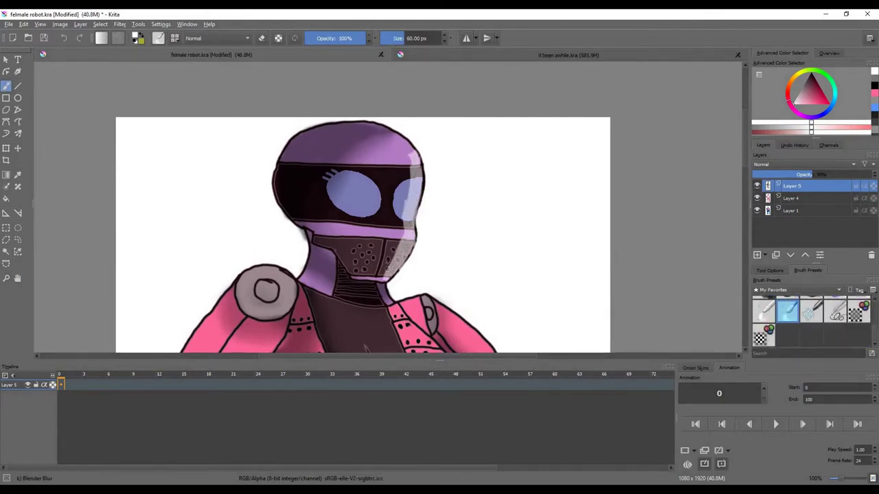
pyautogui.scroll(-3, 443, 139)
pyautogui.scroll(2, 413, 241)
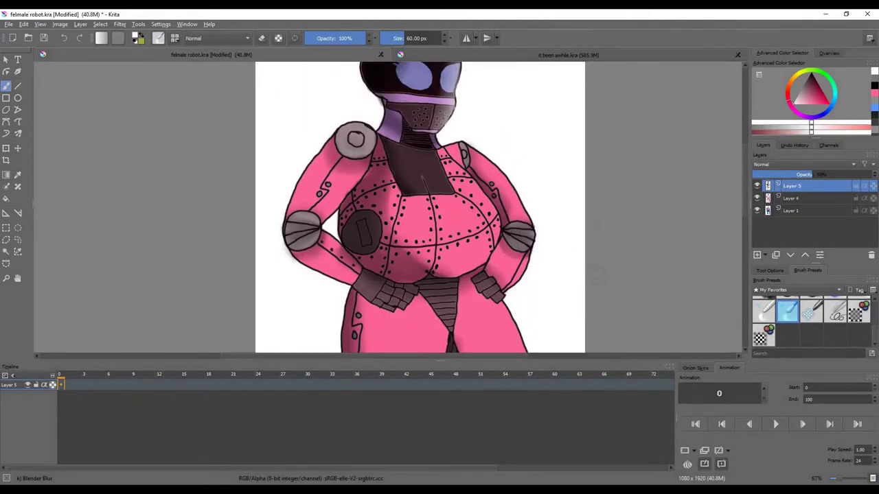
# Step: Paint a broad white highlight down the right-hand side of the chest with Pencil-2 at 33.79 px
pyautogui.scroll(3, 789, 326)
pyautogui.click(788, 330)
pyautogui.click(399, 39)
pyautogui.scroll(3, 470, 212)
pyautogui.moveTo(419, 104)
pyautogui.mouseDown()
pyautogui.moveTo(502, 199)
pyautogui.moveTo(484, 319)
pyautogui.moveTo(494, 178)
pyautogui.moveTo(486, 232)
pyautogui.mouseUp()
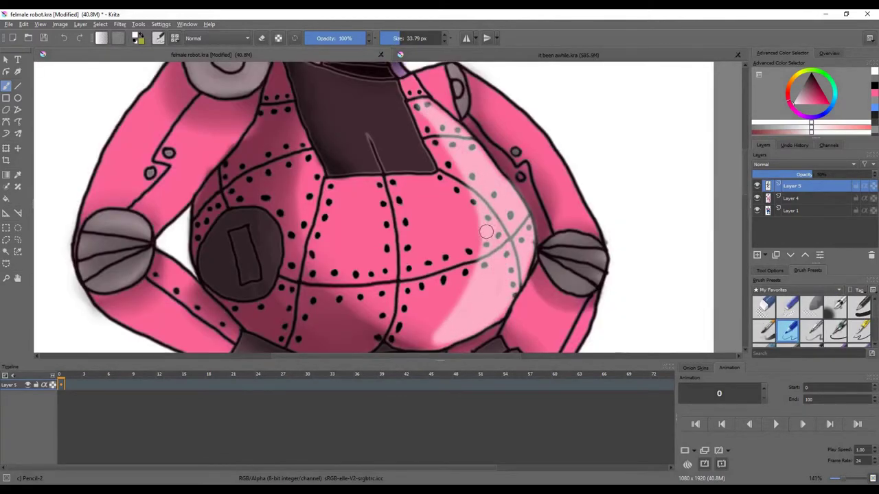
# Step: Add white highlight spots on the dark chest panel and blend the chest highlights with 60 px Blender Blur
pyautogui.scroll(-3, 351, 165)
pyautogui.press('/')
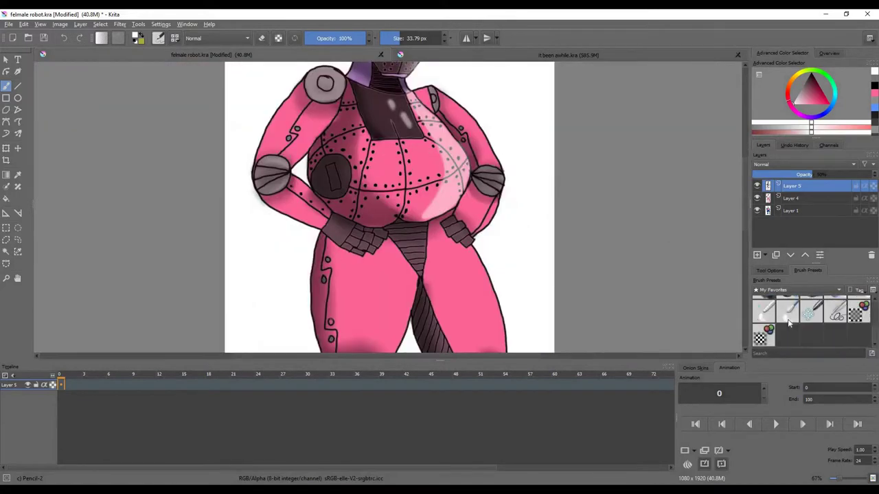
pyautogui.scroll(1, 404, 141)
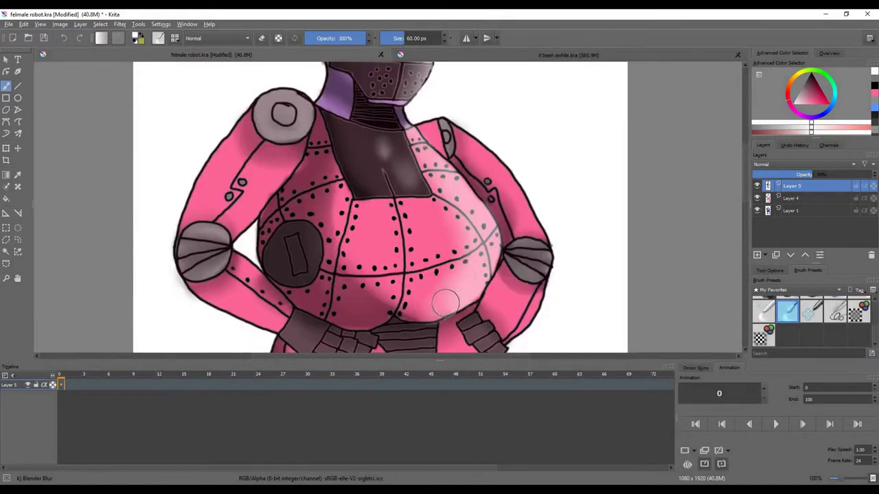
pyautogui.scroll(4, 383, 142)
pyautogui.moveTo(366, 133)
pyautogui.mouseDown()
pyautogui.moveTo(370, 241)
pyautogui.moveTo(320, 149)
pyautogui.moveTo(418, 206)
pyautogui.mouseUp()
pyautogui.scroll(-5, 439, 179)
pyautogui.scroll(-3, 477, 213)
pyautogui.scroll(2, 789, 335)
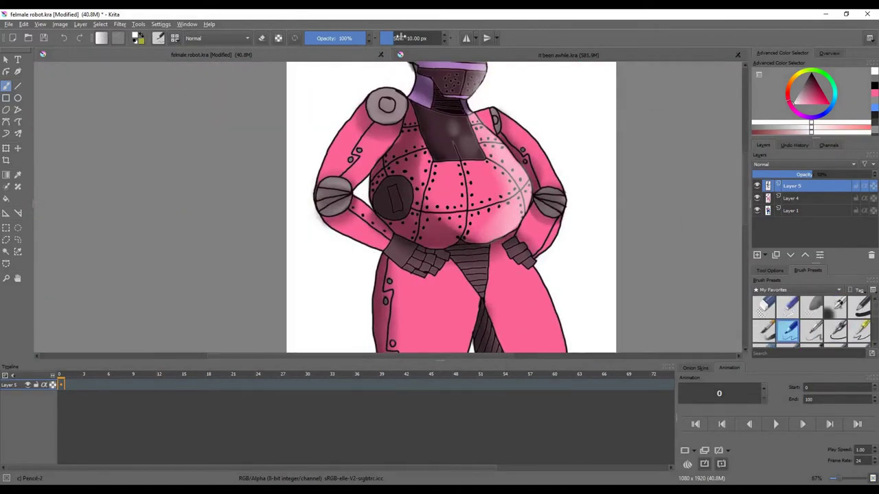
# Step: Paint a white highlight down the outer side of the right-hand thigh with Pencil-2 at 38.73 px
pyautogui.click(401, 37)
pyautogui.scroll(2, 342, 125)
pyautogui.moveTo(363, 108); pyautogui.dragTo(296, 233)
pyautogui.scroll(-3, 367, 117)
pyautogui.scroll(1, 502, 202)
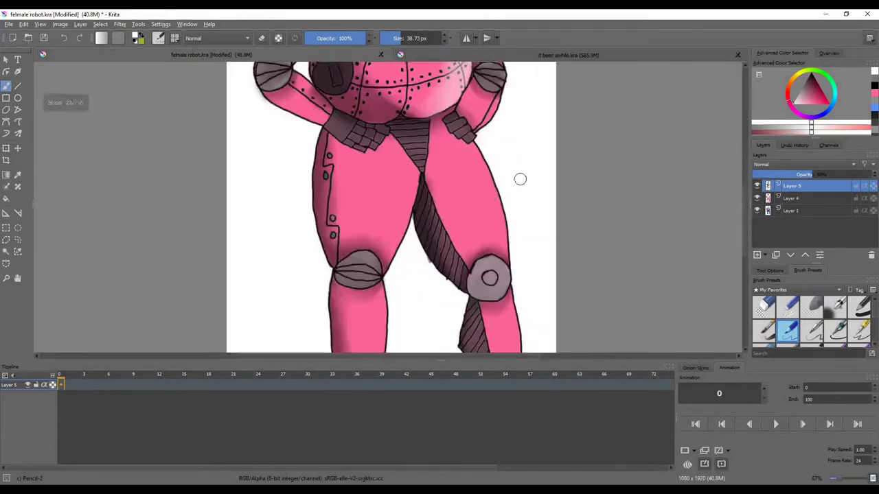
pyautogui.scroll(4, 492, 162)
pyautogui.moveTo(390, 96)
pyautogui.mouseDown()
pyautogui.moveTo(412, 176)
pyautogui.moveTo(475, 309)
pyautogui.mouseUp()
pyautogui.scroll(-3, 456, 164)
pyautogui.scroll(2, 463, 231)
pyautogui.moveTo(447, 169)
pyautogui.mouseDown()
pyautogui.moveTo(479, 255)
pyautogui.moveTo(460, 141)
pyautogui.moveTo(526, 302)
pyautogui.mouseUp()
pyautogui.scroll(-1, 350, 220)
pyautogui.scroll(2, 368, 99)
pyautogui.scroll(-2, 347, 201)
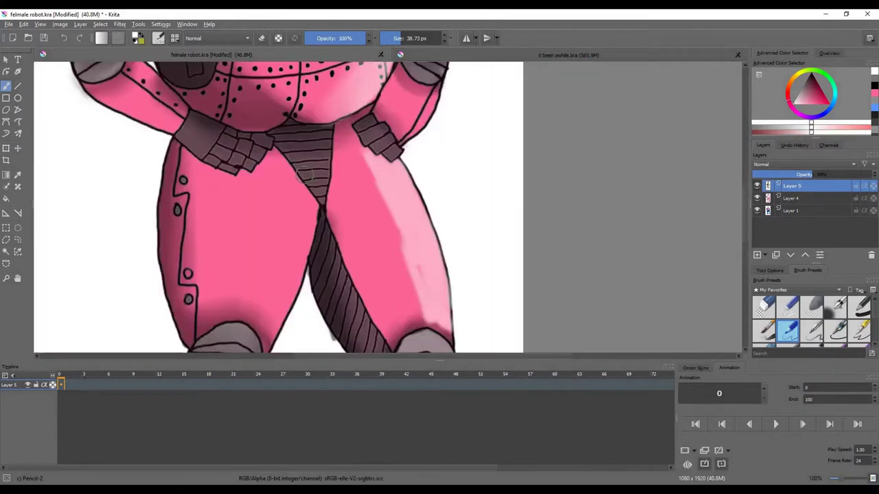
# Step: Paint white highlights down the right-hand lower leg and over the pink part of the right-hand boot
pyautogui.scroll(-3, 306, 177)
pyautogui.scroll(3, 317, 292)
pyautogui.scroll(-1, 429, 238)
pyautogui.scroll(2, 431, 239)
pyautogui.moveTo(437, 106); pyautogui.dragTo(435, 168)
pyautogui.scroll(-2, 435, 169)
pyautogui.scroll(3, 445, 252)
pyautogui.moveTo(417, 206); pyautogui.dragTo(518, 317)
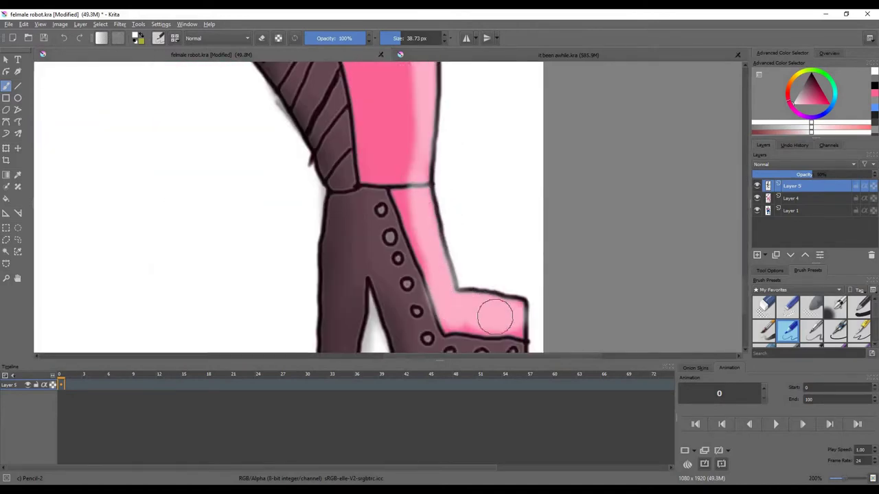
pyautogui.scroll(-5, 517, 317)
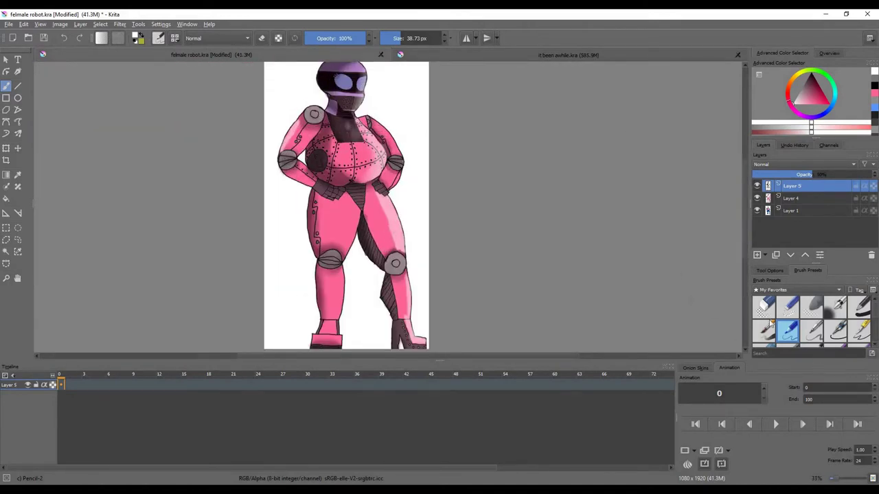
# Step: Blend the right-hand thigh's highlight into the pink with the 60 px Blender Blur brush
pyautogui.scroll(-5, 767, 318)
pyautogui.click(787, 313)
pyautogui.scroll(2, 268, 113)
pyautogui.scroll(2, 269, 113)
pyautogui.moveTo(384, 163); pyautogui.dragTo(330, 269)
pyautogui.scroll(-4, 421, 152)
pyautogui.scroll(3, 491, 240)
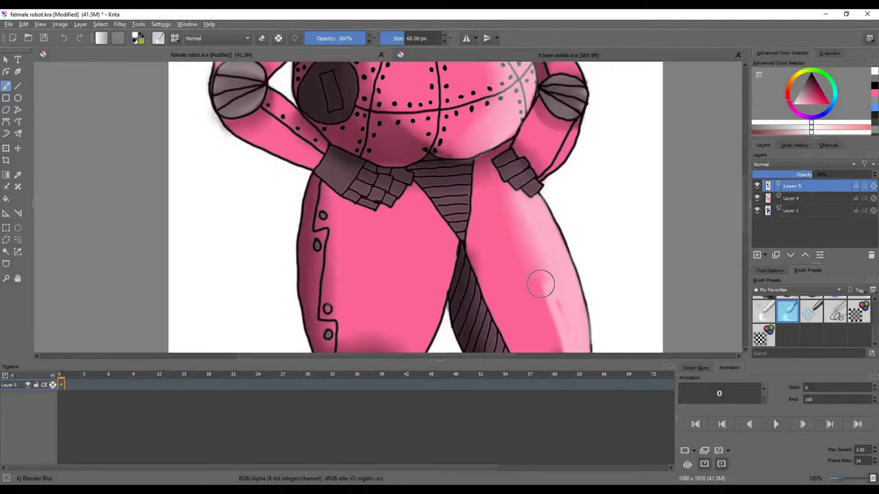
# Step: Blend the highlights on the right-hand lower leg and boot
pyautogui.scroll(-3, 555, 223)
pyautogui.scroll(-4, 591, 178)
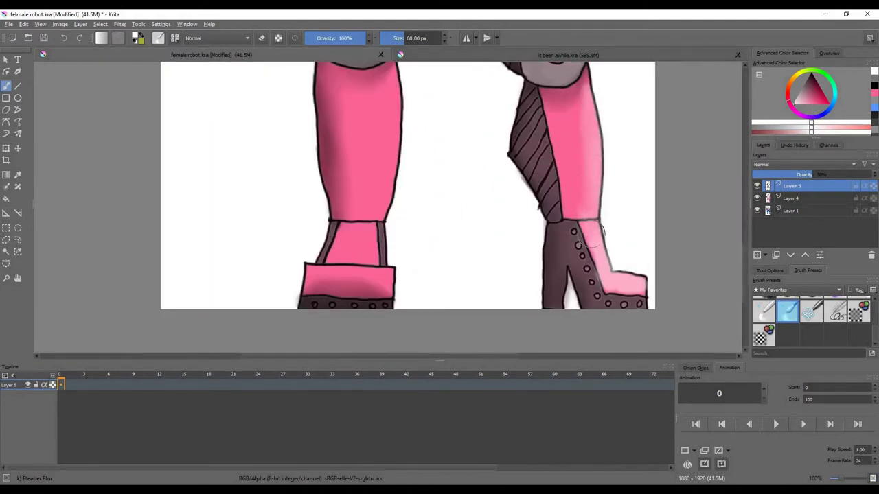
pyautogui.scroll(-6, 586, 157)
pyautogui.scroll(5, 533, 152)
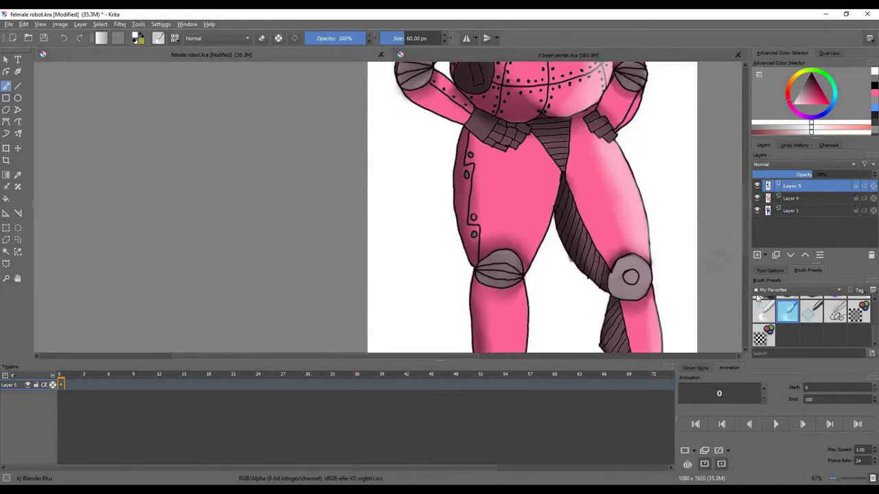
# Step: Paint white highlight spots on the left-hand thigh and lower leg with Pencil-2 at 38.73 px
pyautogui.scroll(3, 769, 311)
pyautogui.click(787, 331)
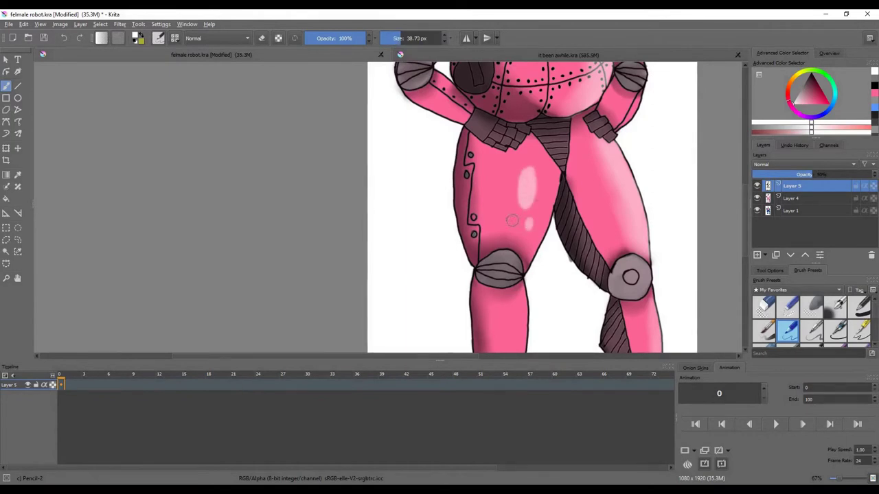
pyautogui.scroll(-3, 511, 220)
pyautogui.scroll(3, 542, 260)
# Step: Blend the left-hand thigh's highlight spots into one soft glow with 60 px Blender Blur
pyautogui.press('/')
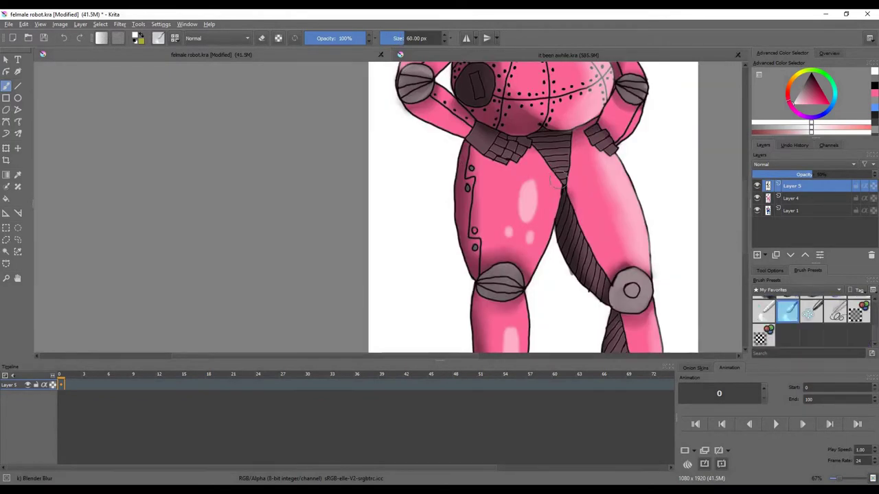
pyautogui.scroll(4, 543, 179)
pyautogui.scroll(-4, 549, 264)
pyautogui.scroll(4, 549, 237)
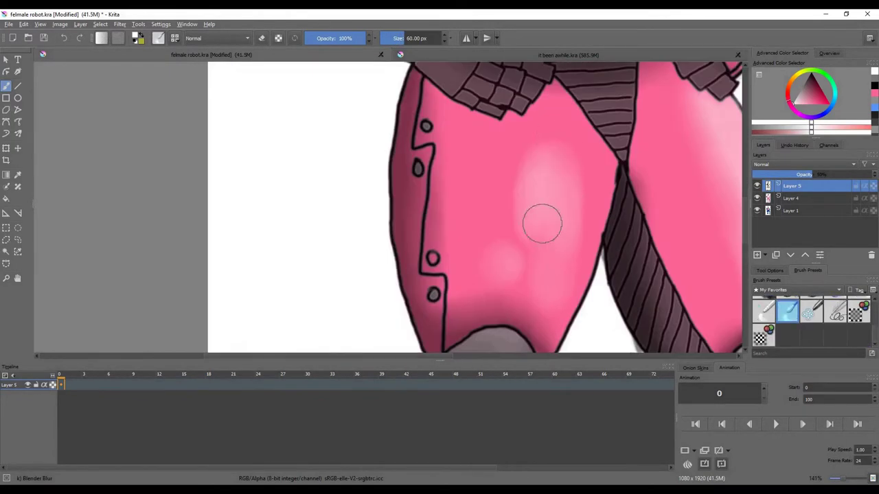
pyautogui.scroll(-4, 505, 281)
pyautogui.scroll(4, 523, 274)
pyautogui.scroll(-1, 528, 195)
pyautogui.scroll(1, 526, 233)
# Step: Blend the highlight on the left-hand lower leg and smooth the highlights on both thighs
pyautogui.moveTo(524, 171)
pyautogui.mouseDown()
pyautogui.moveTo(524, 239)
pyautogui.moveTo(542, 145)
pyautogui.mouseUp()
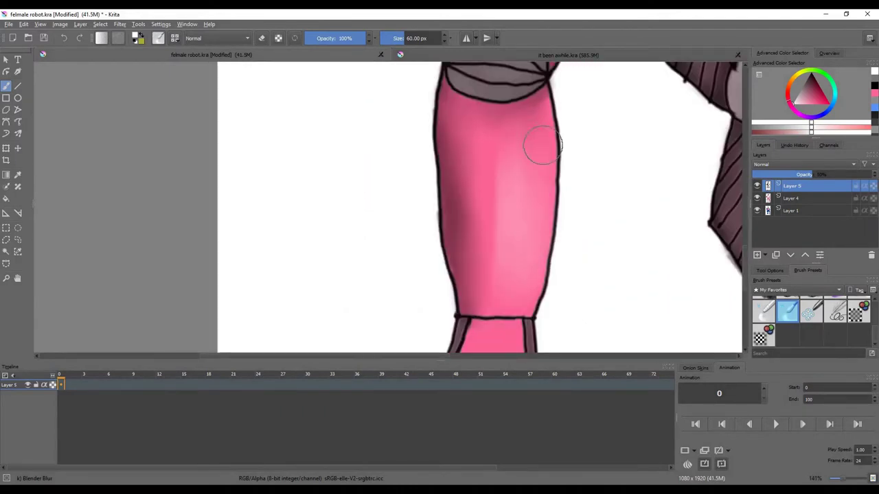
pyautogui.scroll(-4, 540, 202)
pyautogui.scroll(4, 539, 151)
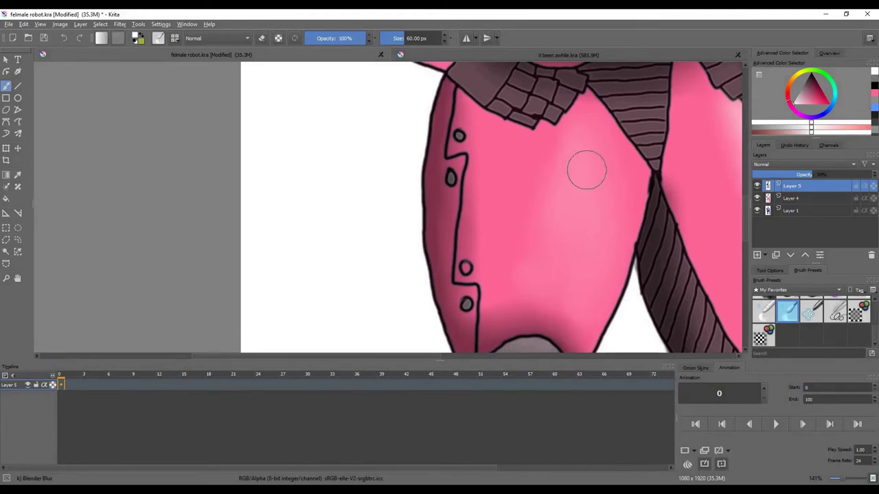
pyautogui.scroll(-2, 586, 171)
pyautogui.scroll(2, 618, 112)
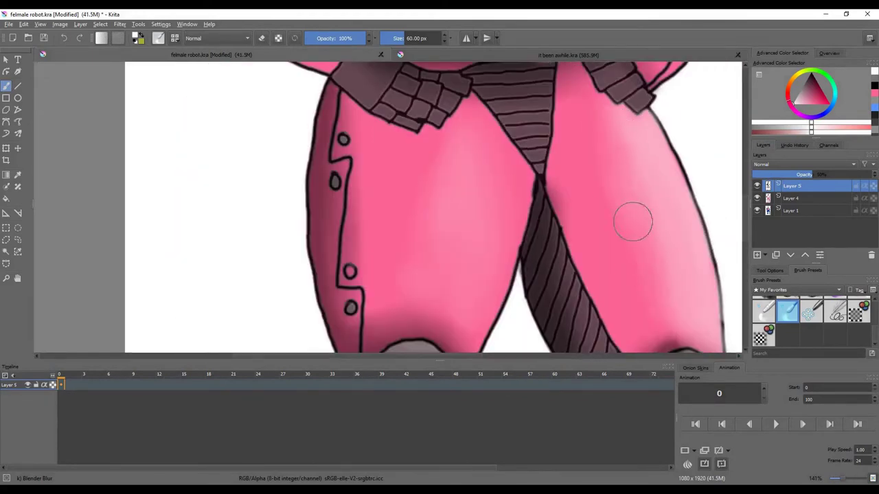
# Step: Soften the highlights on the chest, arms and helmet with the 60 px Blender Blur brush
pyautogui.scroll(-2, 653, 275)
pyautogui.scroll(-3, 681, 283)
pyautogui.scroll(4, 634, 198)
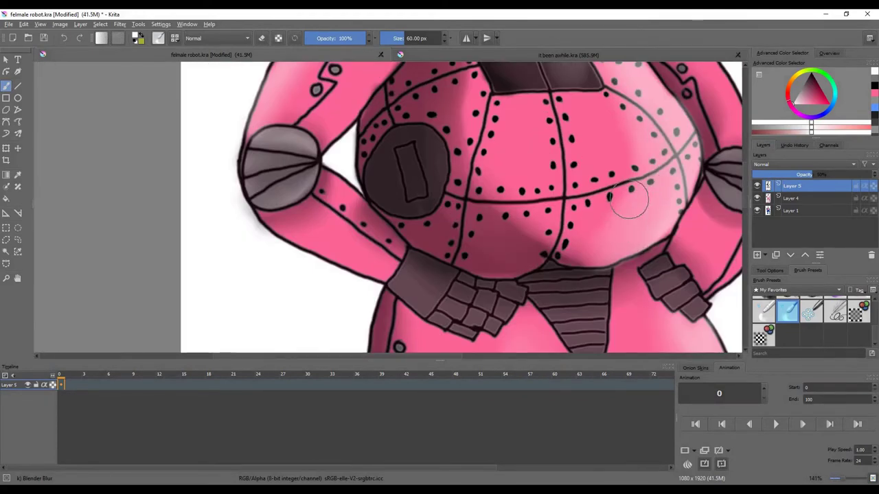
pyautogui.scroll(-3, 615, 224)
pyautogui.scroll(3, 601, 180)
pyautogui.scroll(-5, 537, 176)
pyautogui.scroll(6, 637, 169)
pyautogui.scroll(-6, 628, 231)
pyautogui.scroll(5, 560, 238)
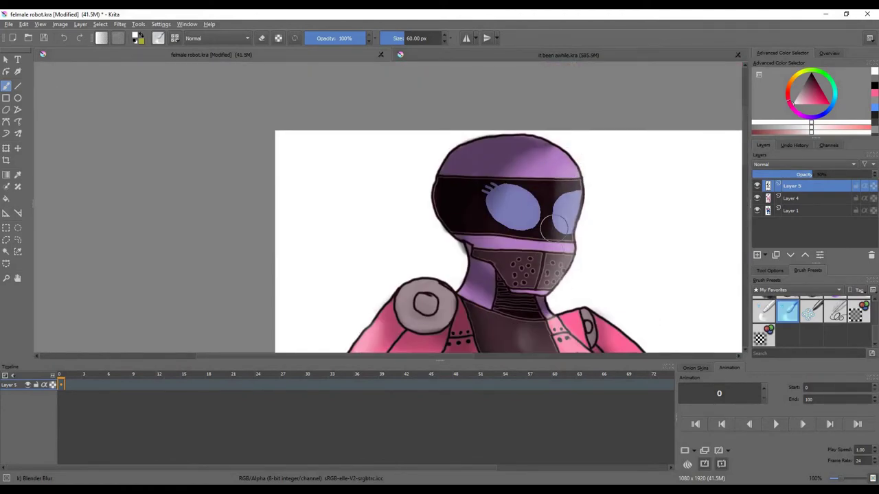
pyautogui.scroll(-4, 551, 244)
pyautogui.scroll(4, 471, 224)
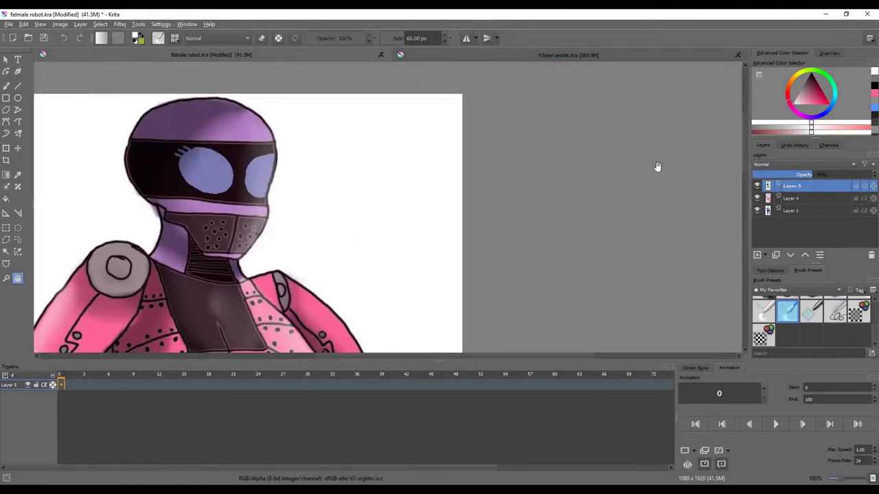
# Step: Switch to Layer 4 and get the 10 px Pencil-2 brush ready with black as the paint colour
pyautogui.click(804, 199)
pyautogui.click(810, 317)
pyautogui.scroll(4, 810, 320)
pyautogui.click(788, 331)
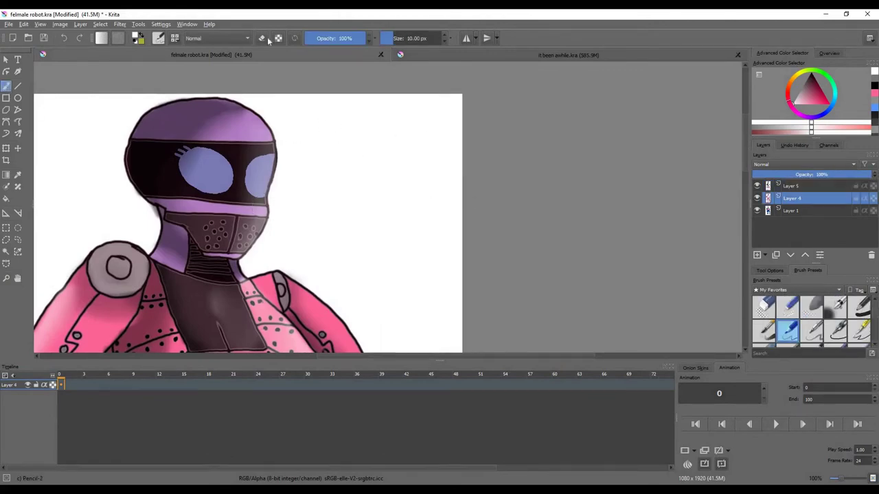
pyautogui.click(811, 74)
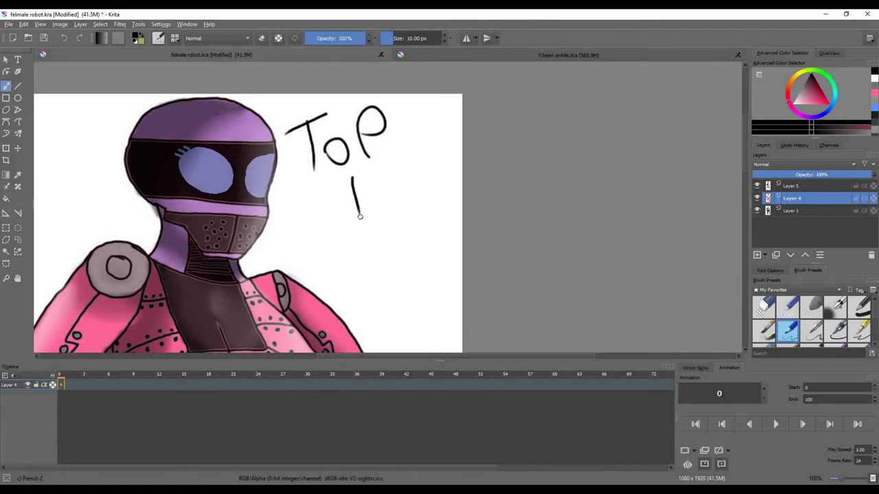
# Step: Try a black handwritten "Top Hat" signature with a squiggle beneath it to the right of the helmet
pyautogui.scroll(1, 422, 268)
pyautogui.moveTo(426, 155)
pyautogui.mouseDown()
pyautogui.moveTo(441, 205)
pyautogui.moveTo(356, 309)
pyautogui.mouseUp()
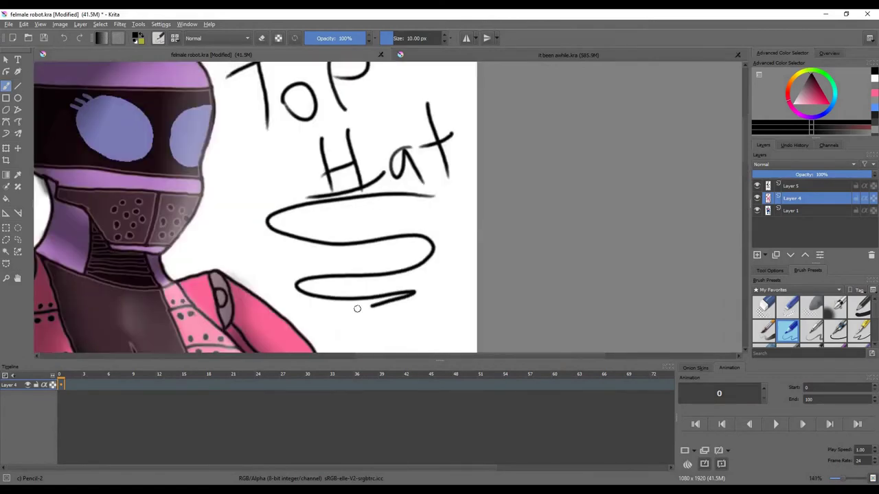
pyautogui.click(63, 39)
pyautogui.moveTo(442, 213)
pyautogui.mouseDown()
pyautogui.moveTo(411, 269)
pyautogui.moveTo(313, 311)
pyautogui.mouseUp()
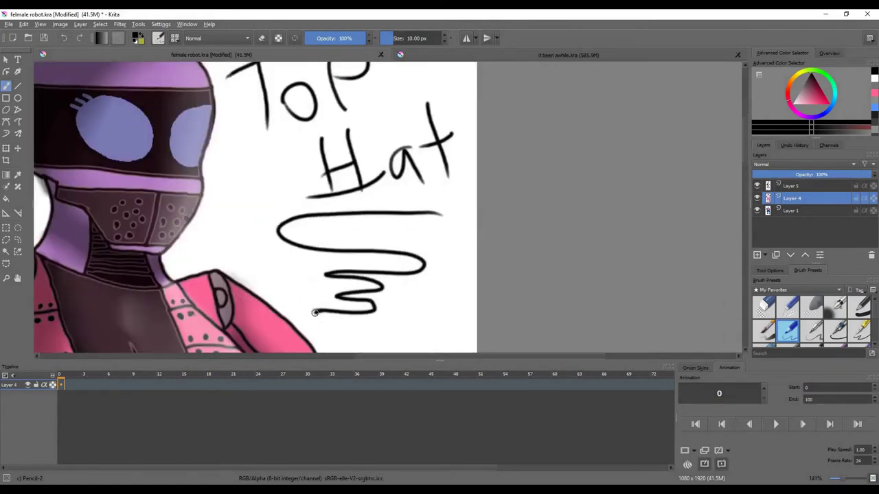
pyautogui.scroll(-3, 380, 228)
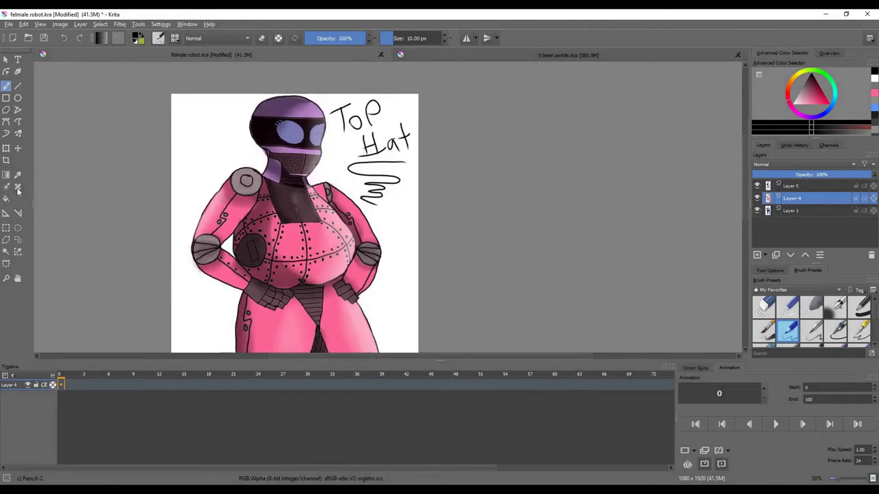
pyautogui.scroll(-2, 300, 174)
pyautogui.scroll(3, 300, 174)
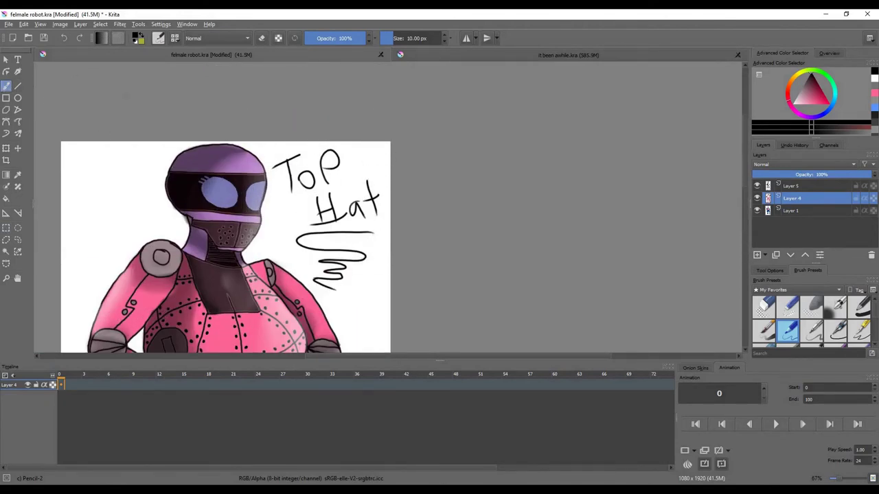
pyautogui.click(63, 39)
# Step: Handwrite the signature "Top Hat" in black in the drawing's lower-left area, beside the left-hand lower leg
pyautogui.scroll(-3, 242, 259)
pyautogui.scroll(3, 242, 259)
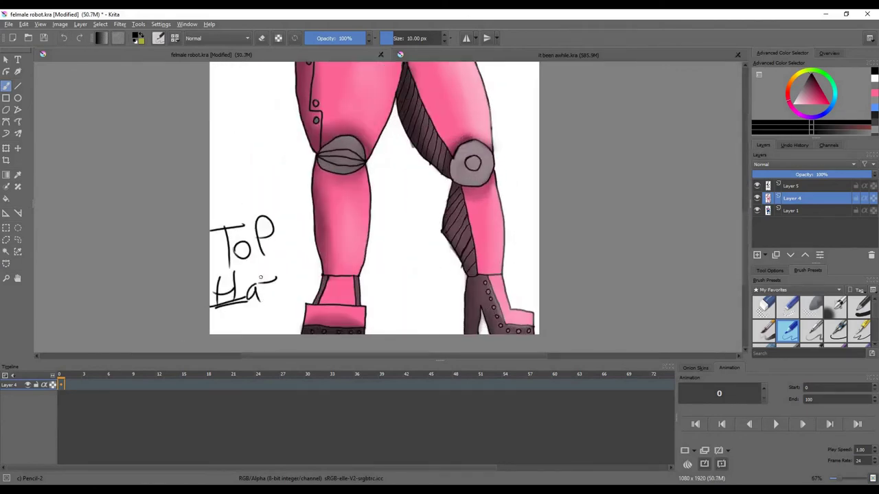
pyautogui.moveTo(269, 265); pyautogui.dragTo(271, 301)
pyautogui.scroll(2, 268, 301)
pyautogui.moveTo(375, 235); pyautogui.dragTo(377, 288)
pyautogui.scroll(-6, 393, 223)
pyautogui.scroll(2, 451, 121)
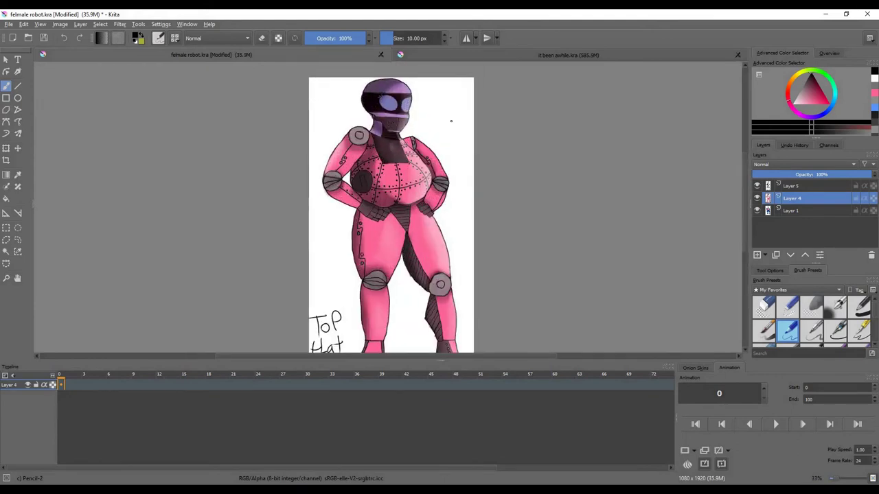